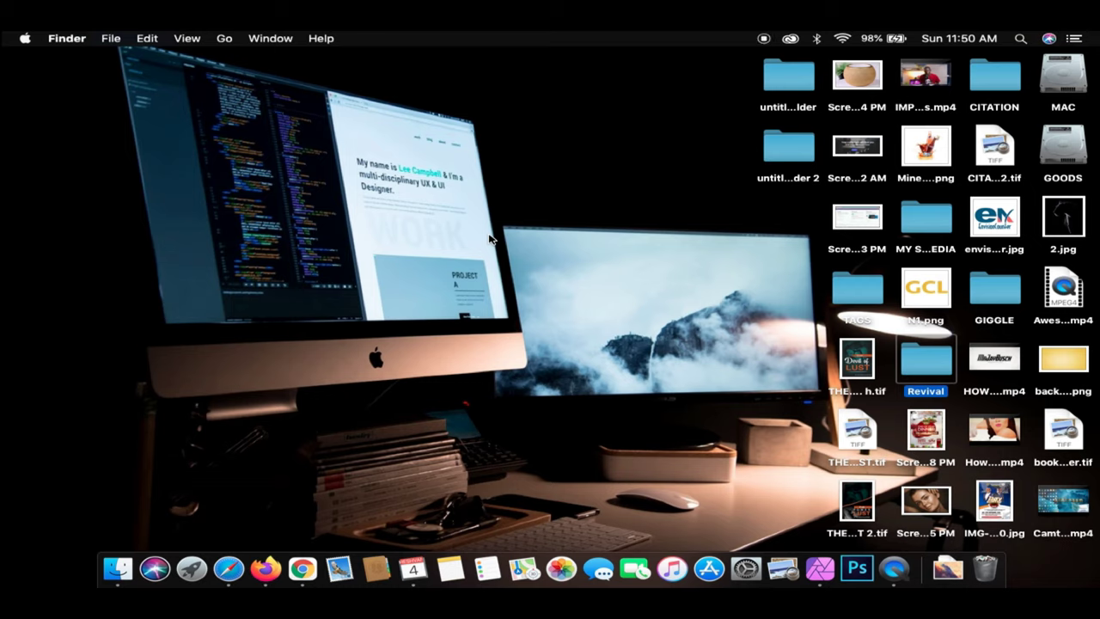
# - Review the four files in Finder's Revival folder, then start a new Affinity Photo document
pyautogui.doubleClick(928, 364)
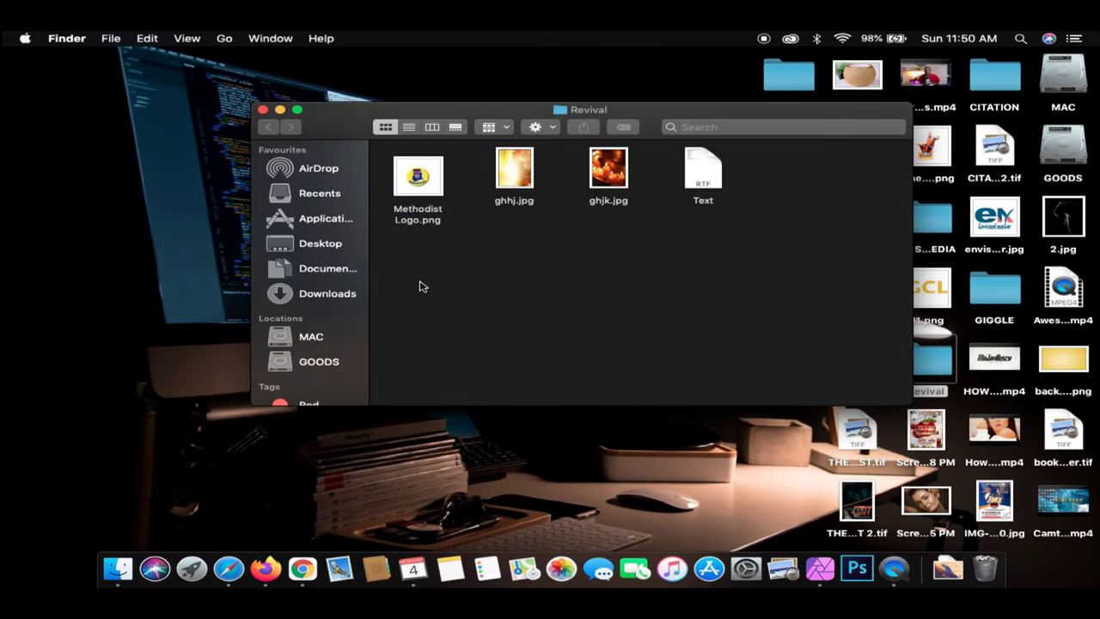
pyautogui.moveTo(421, 286); pyautogui.dragTo(714, 157)
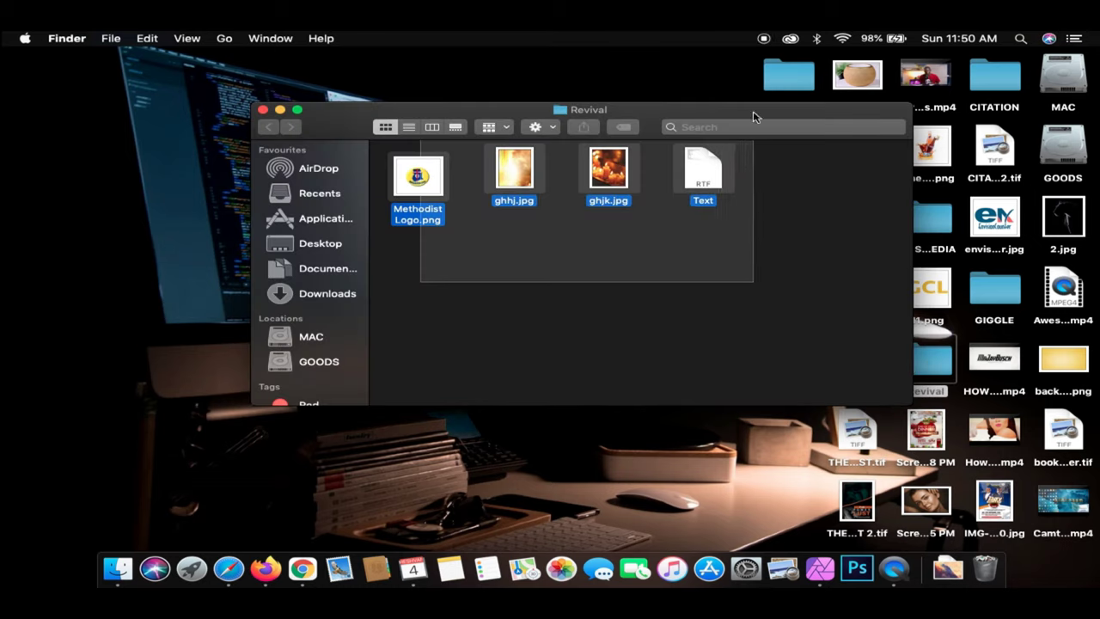
pyautogui.click(637, 271)
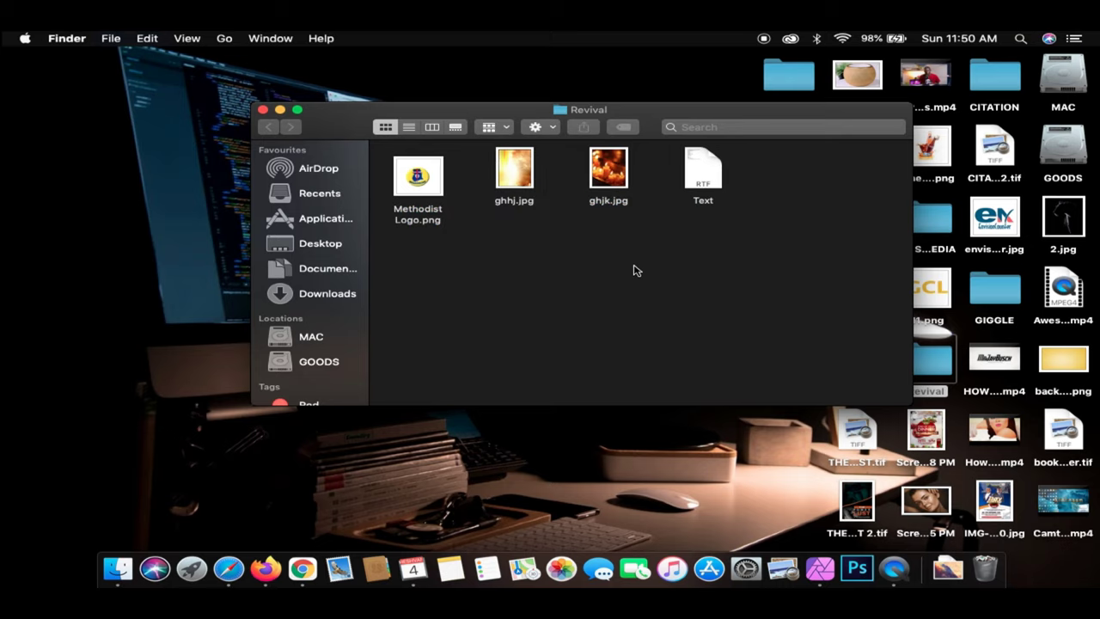
pyautogui.click(820, 569)
pyautogui.press('super+n')
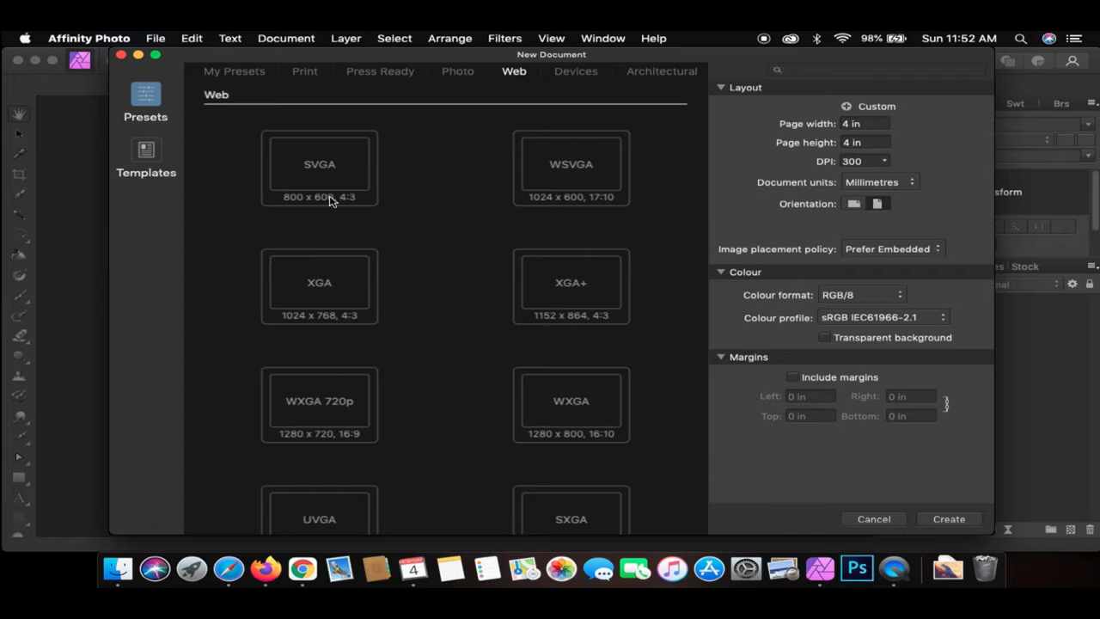
# - Create a new A3 print document (297 × 420 mm, 300 DPI)
pyautogui.click(303, 72)
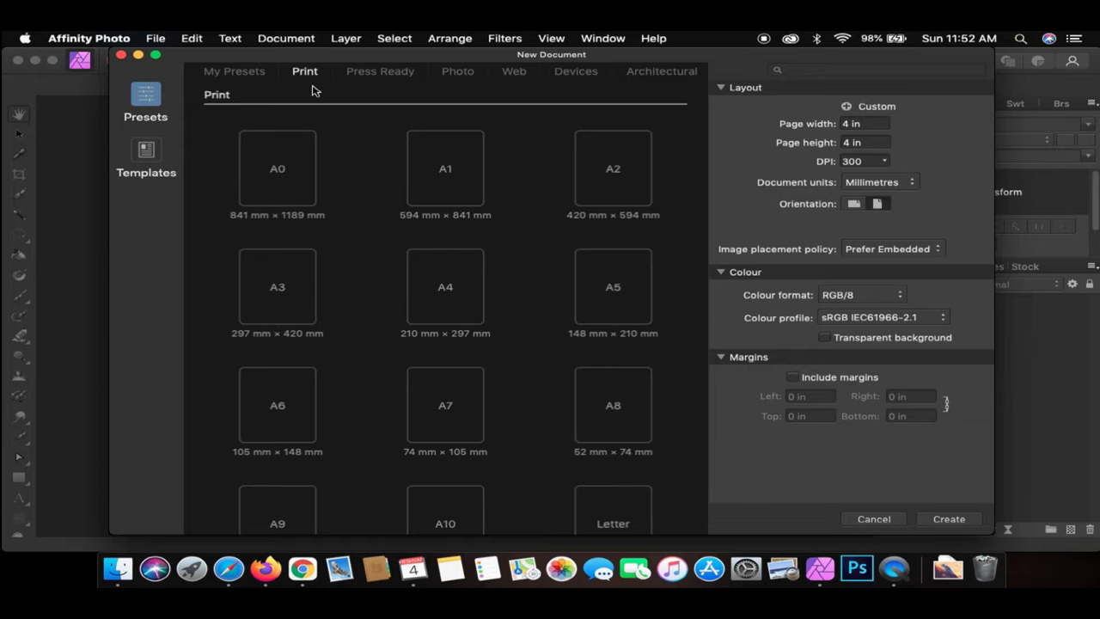
pyautogui.click(285, 309)
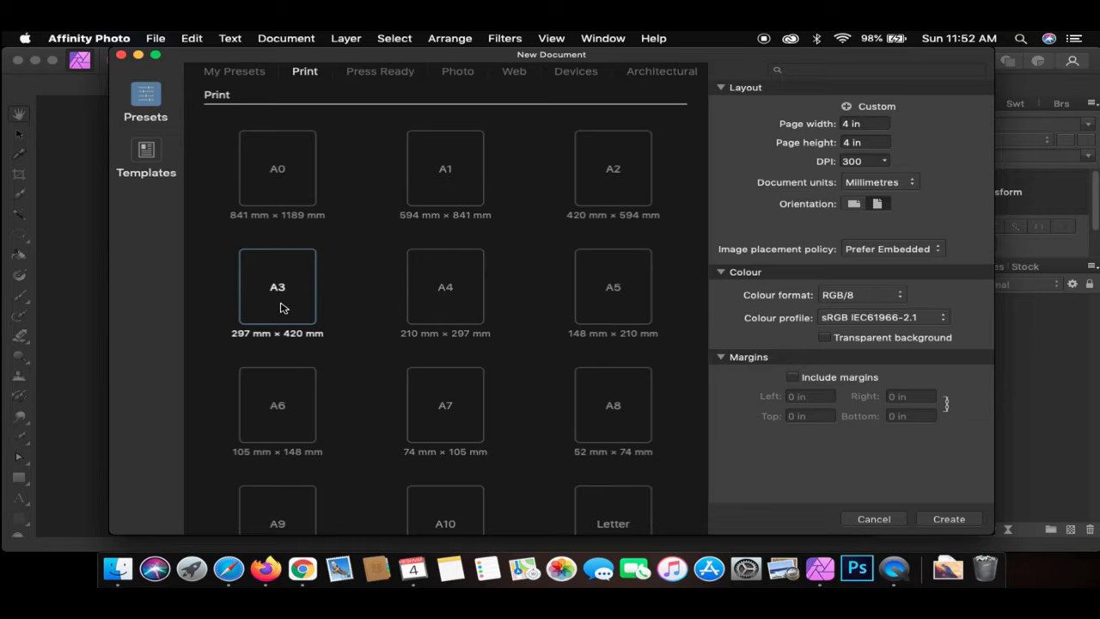
pyautogui.click(944, 520)
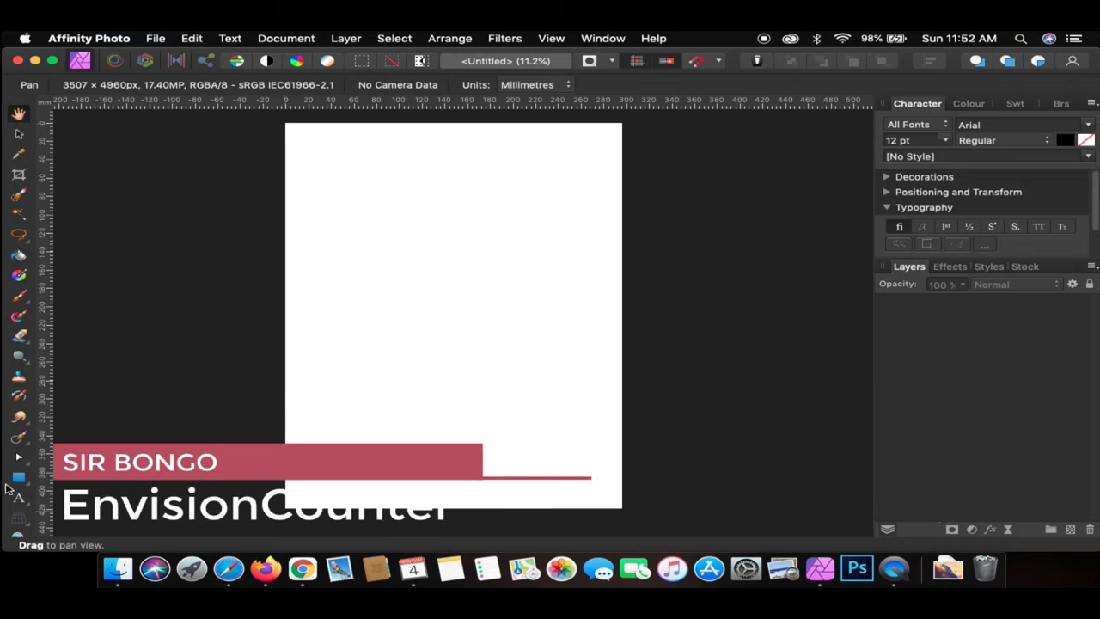
# - Draw a rectangle from the canvas's top-left to bottom-right corner, covering the whole A3 page
pyautogui.click(19, 477)
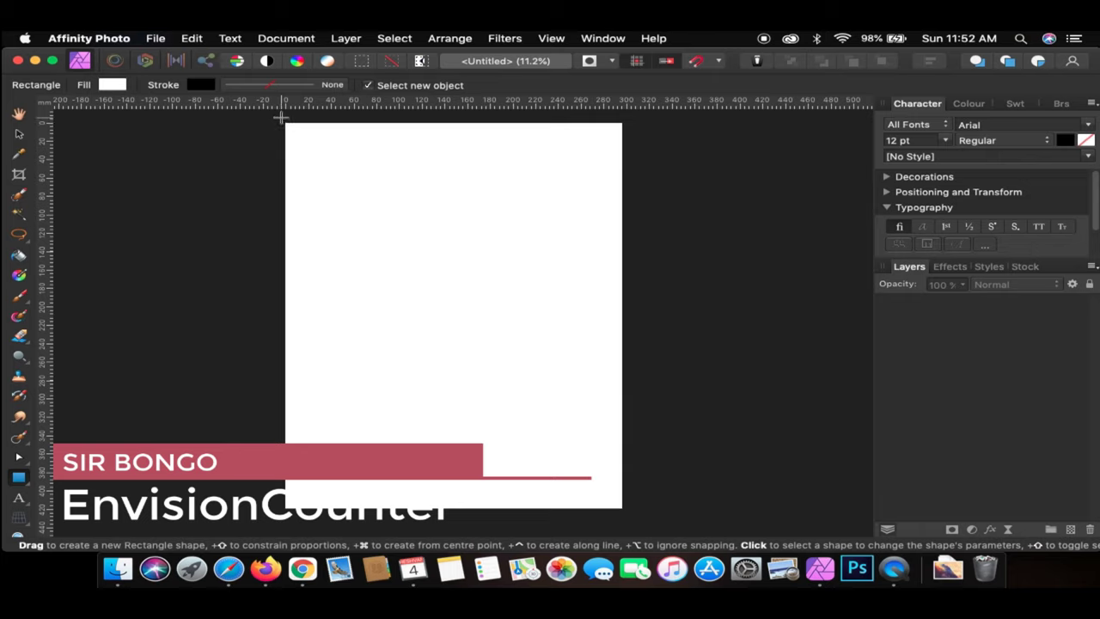
pyautogui.moveTo(282, 117); pyautogui.dragTo(625, 512)
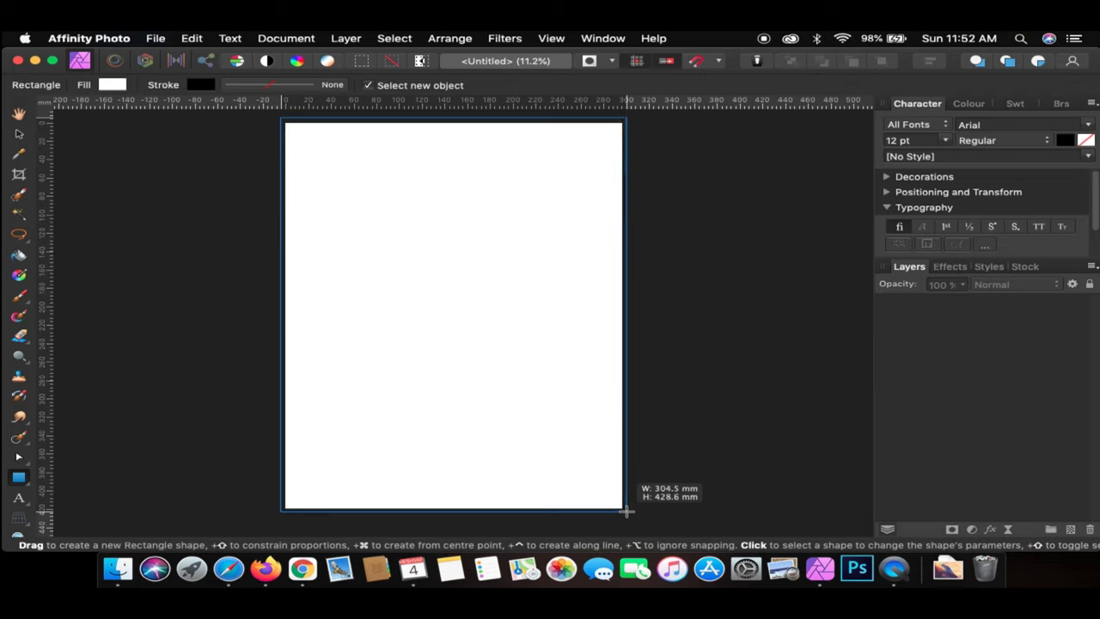
pyautogui.moveTo(625, 512); pyautogui.dragTo(626, 511)
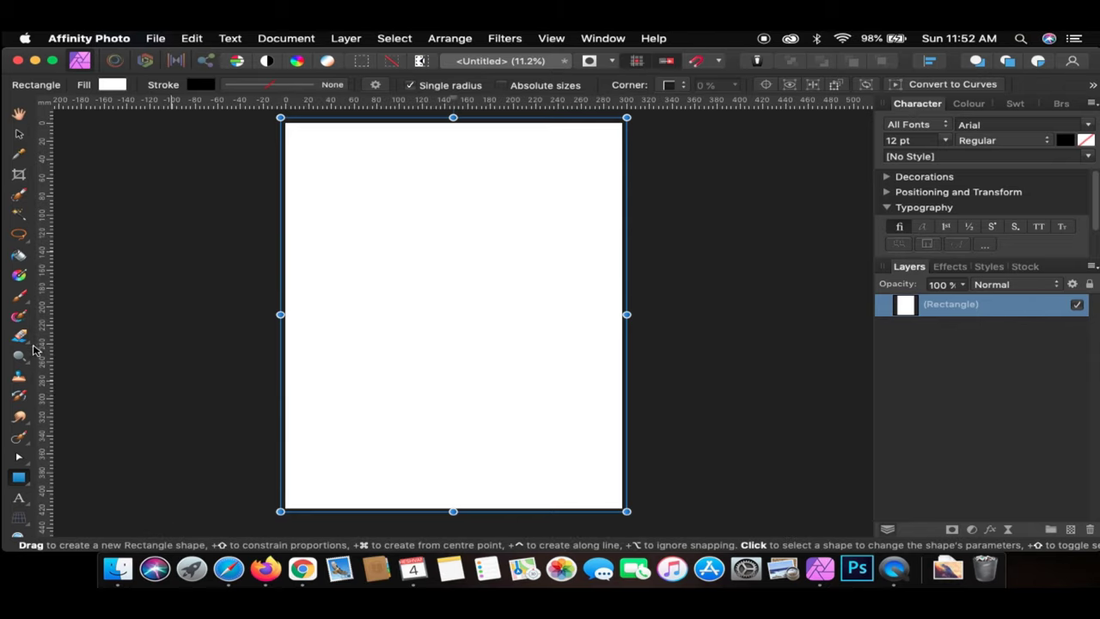
# - Fill the page rectangle with a top-to-bottom white-to-black linear gradient
pyautogui.click(19, 277)
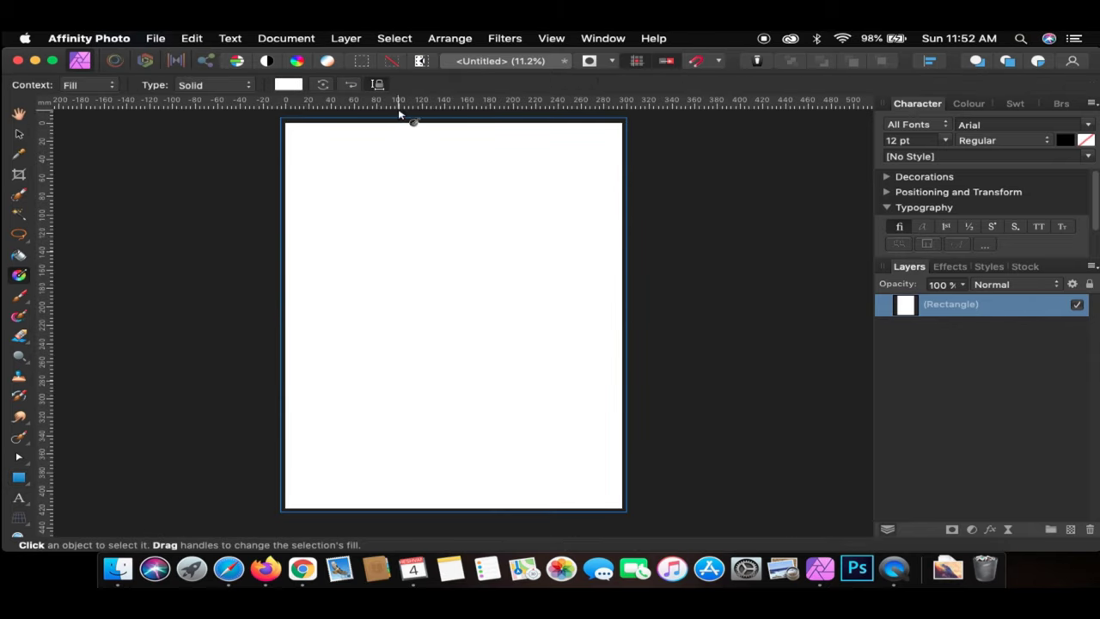
pyautogui.scroll(1, 404, 116)
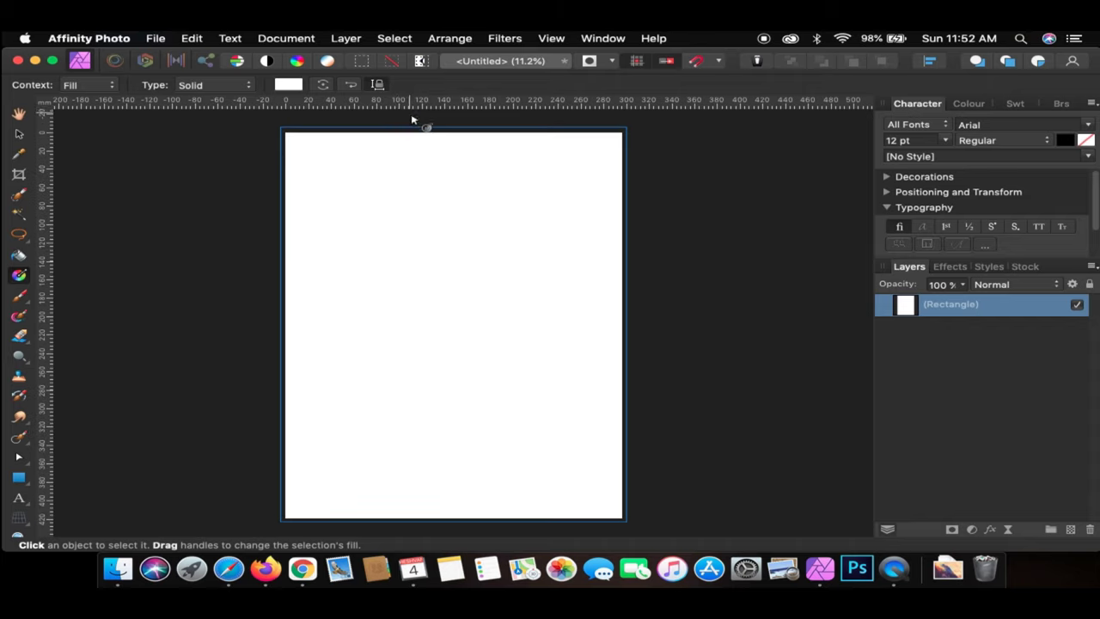
pyautogui.moveTo(415, 120)
pyautogui.mouseDown()
pyautogui.moveTo(436, 464)
pyautogui.moveTo(414, 519)
pyautogui.mouseUp()
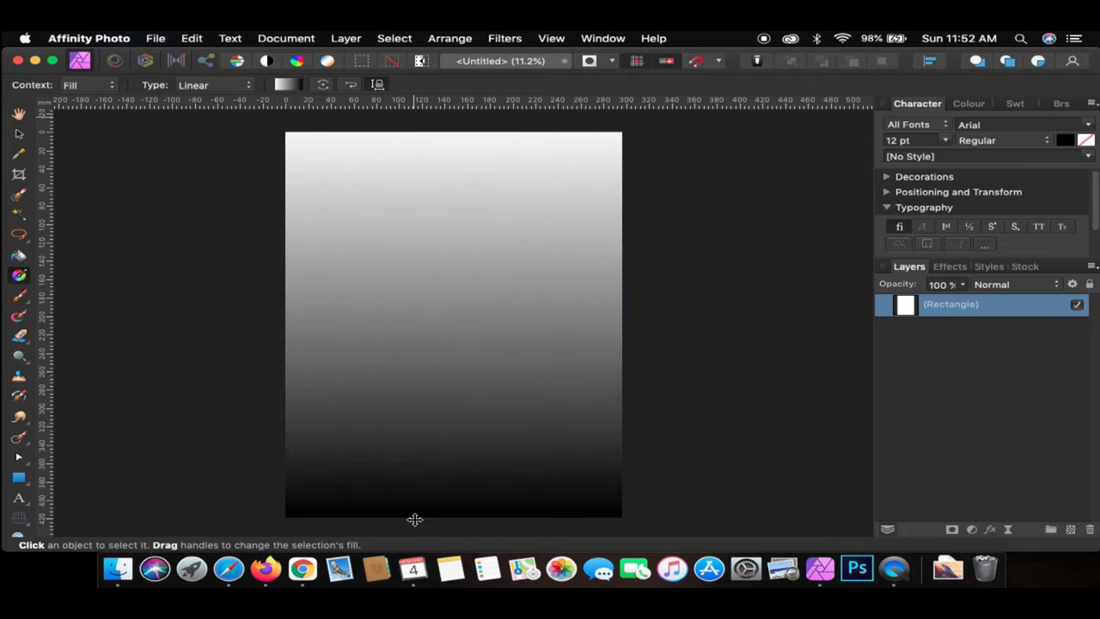
# - Make the gradient's start stop a bright blue and add a middle stop
pyautogui.click(289, 85)
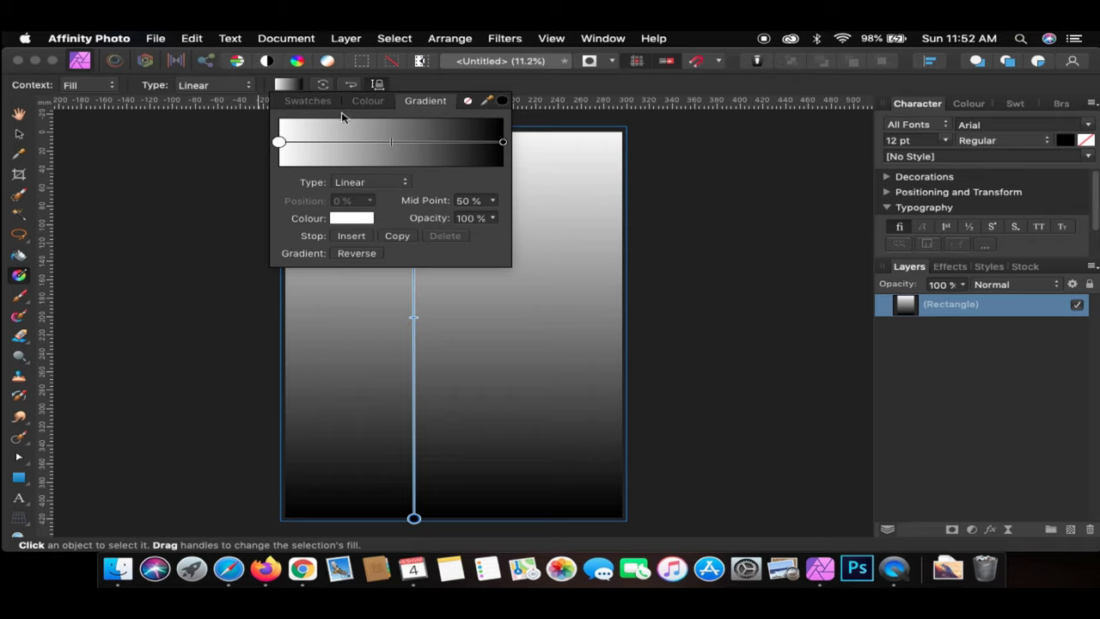
pyautogui.click(339, 223)
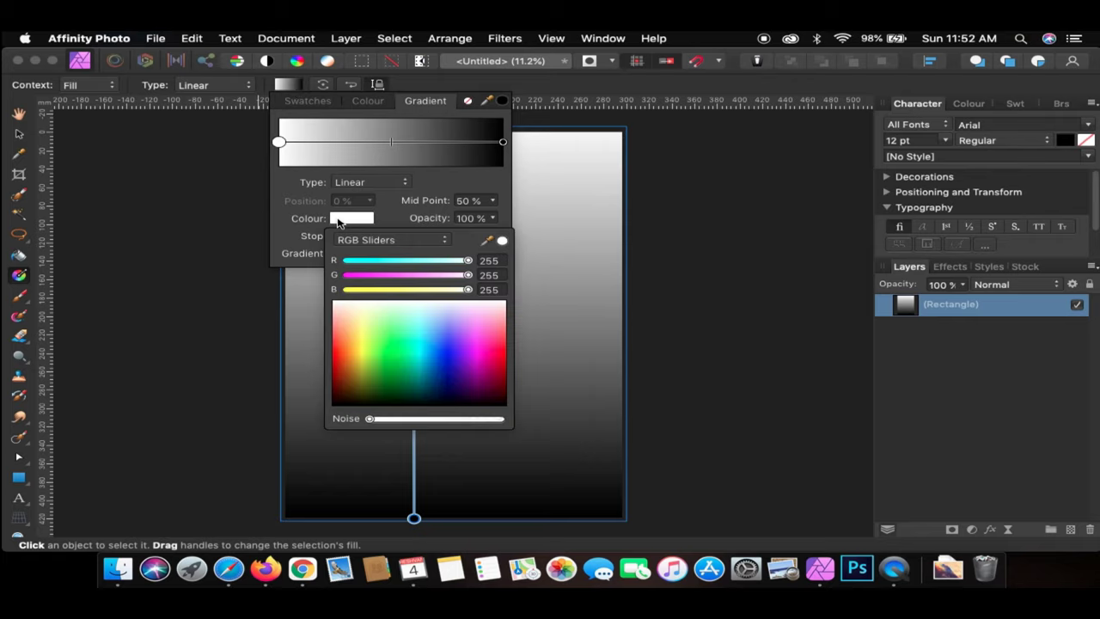
pyautogui.click(434, 372)
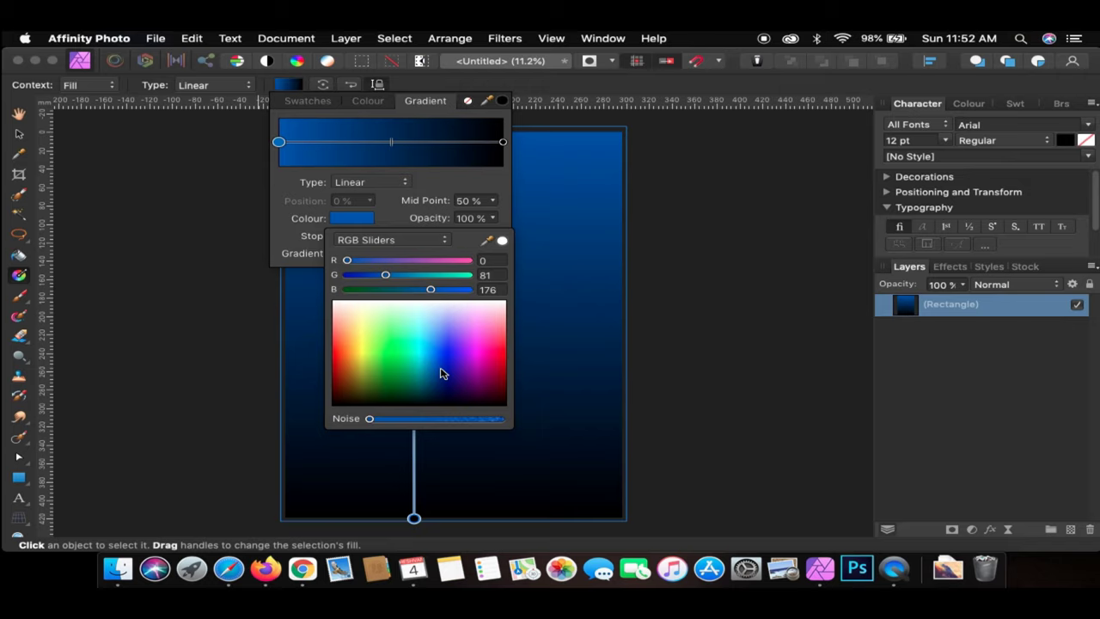
pyautogui.click(434, 354)
pyautogui.click(391, 142)
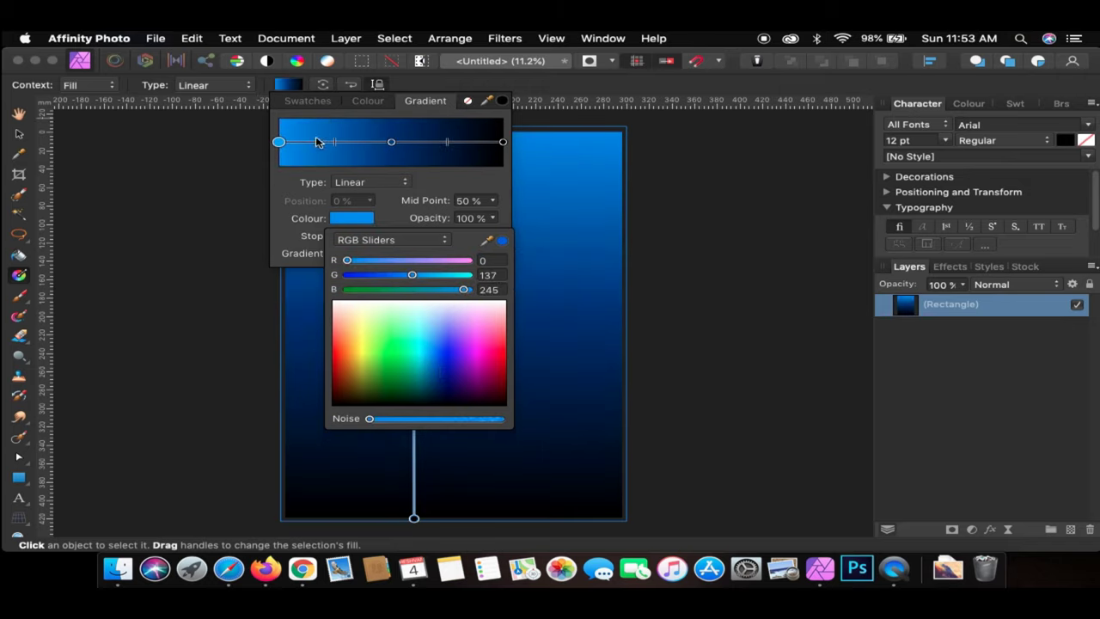
pyautogui.click(279, 143)
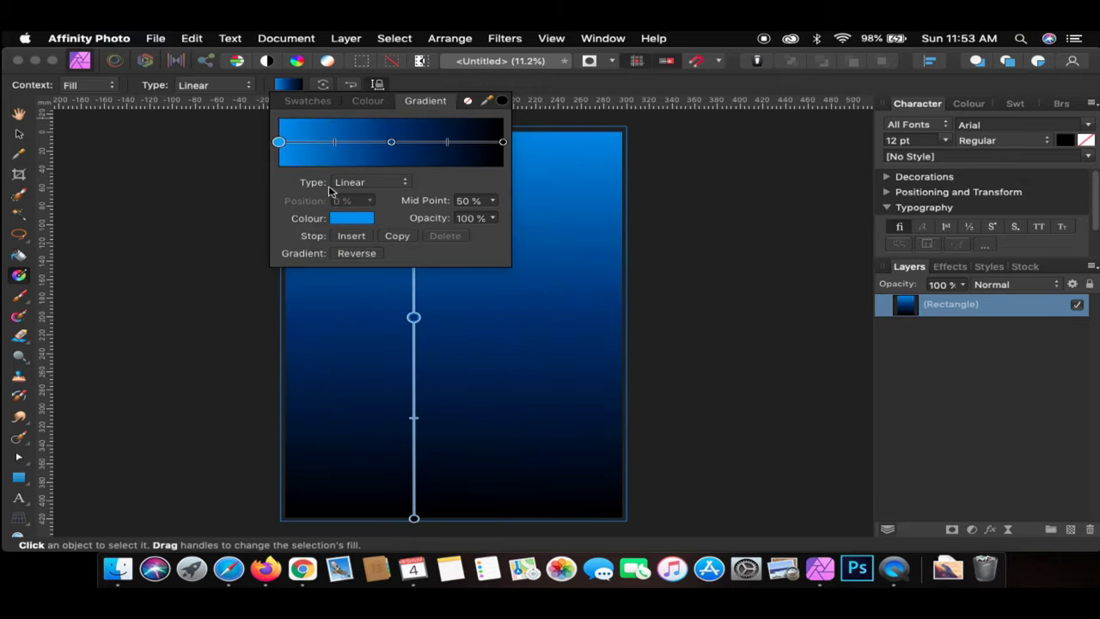
pyautogui.click(366, 220)
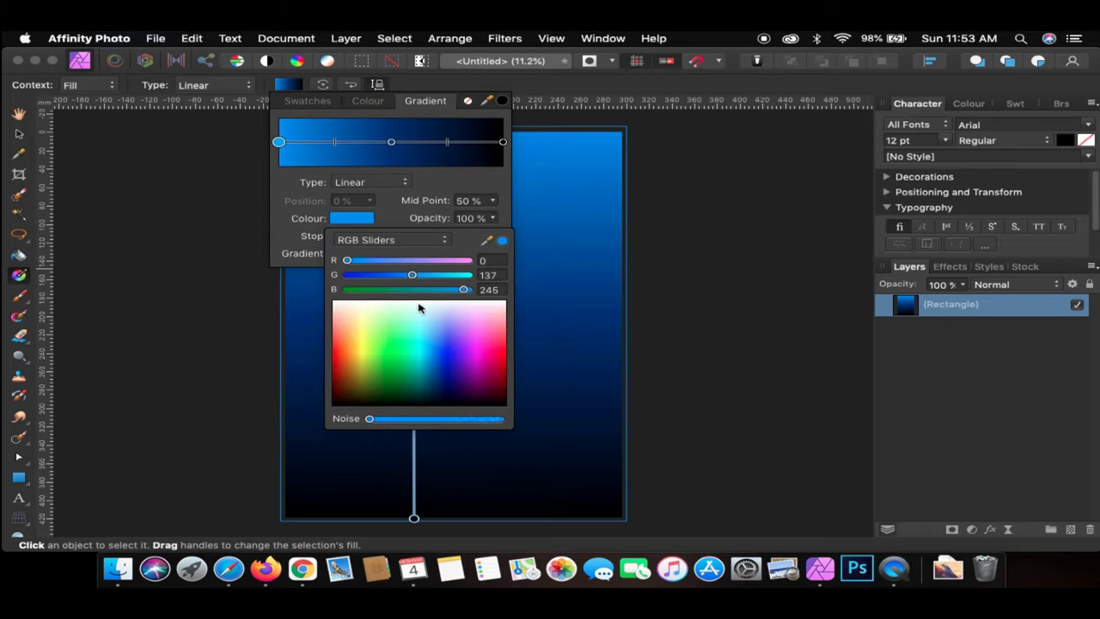
pyautogui.click(443, 371)
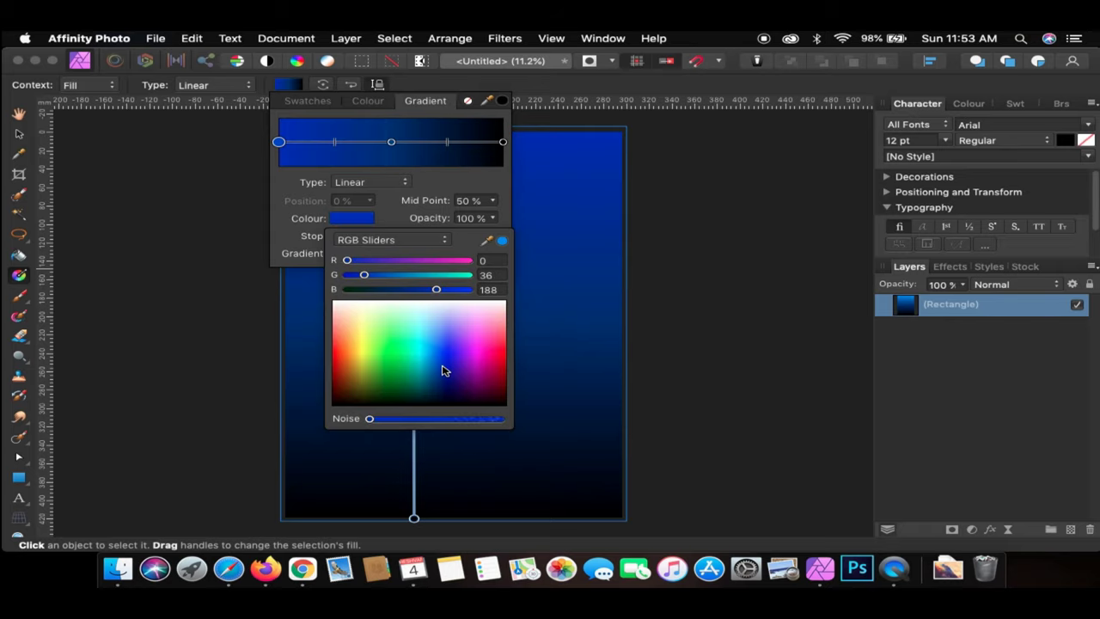
pyautogui.moveTo(442, 370); pyautogui.dragTo(434, 342)
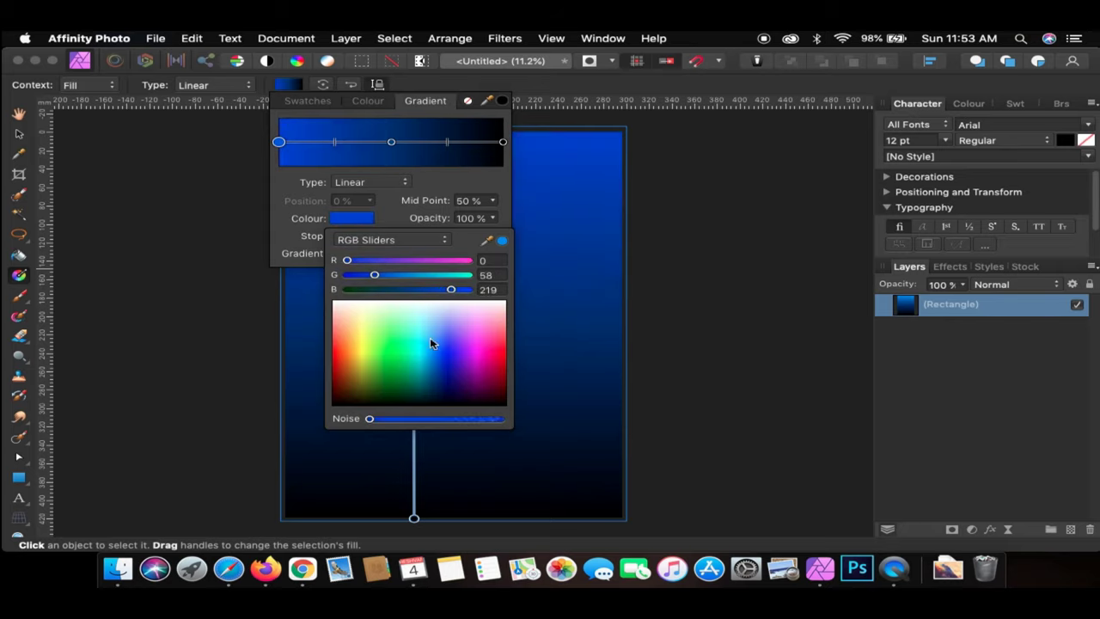
# - Make the middle gradient stop a brighter blue
pyautogui.click(392, 142)
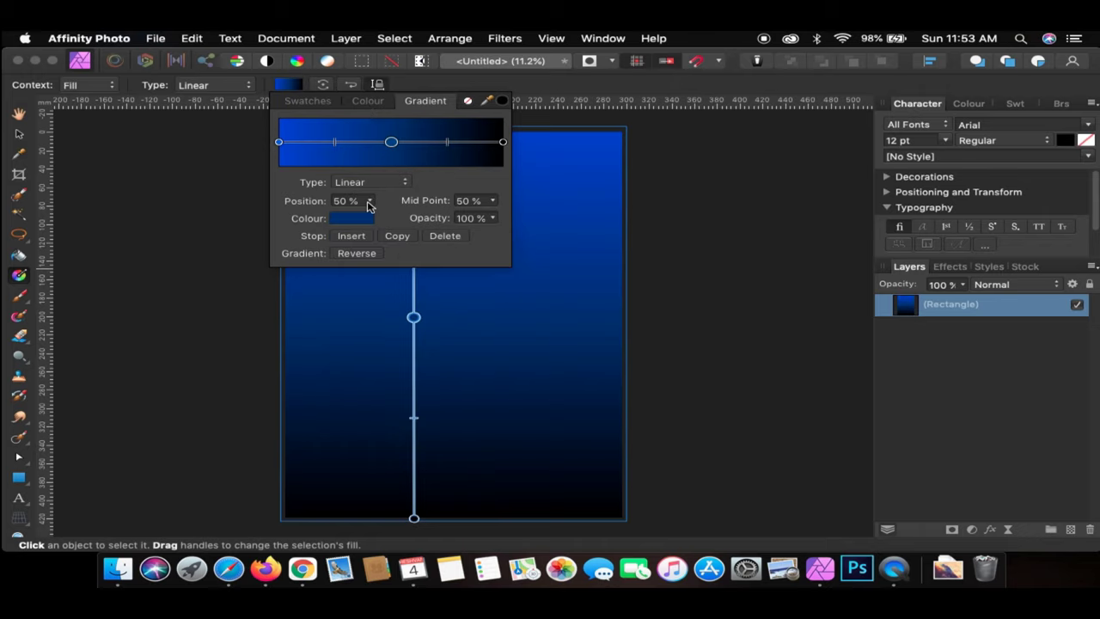
pyautogui.click(358, 222)
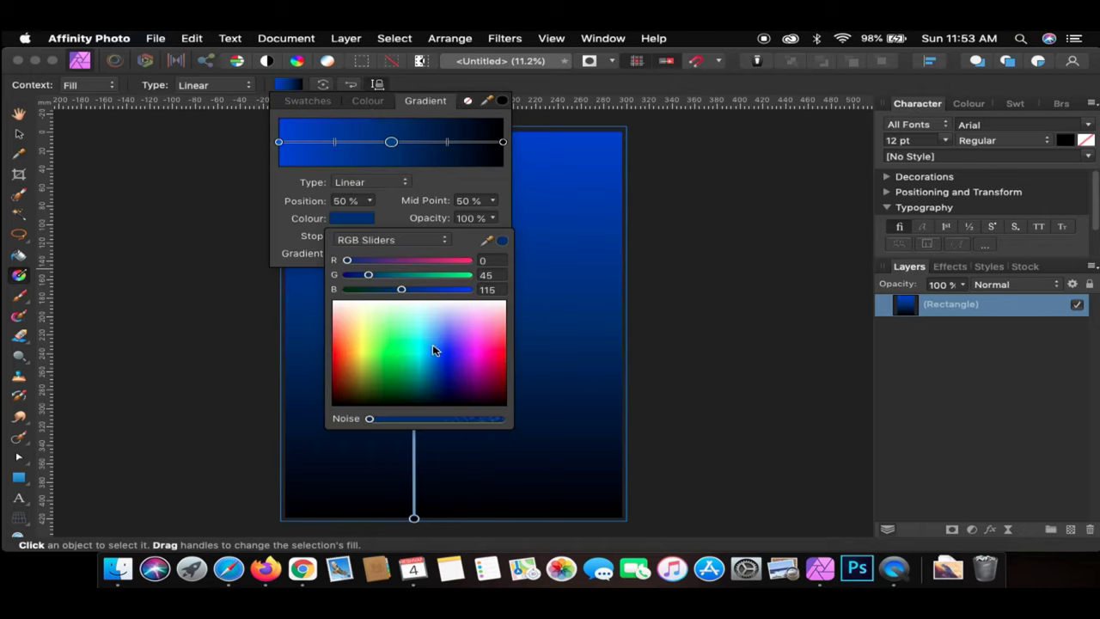
pyautogui.click(432, 370)
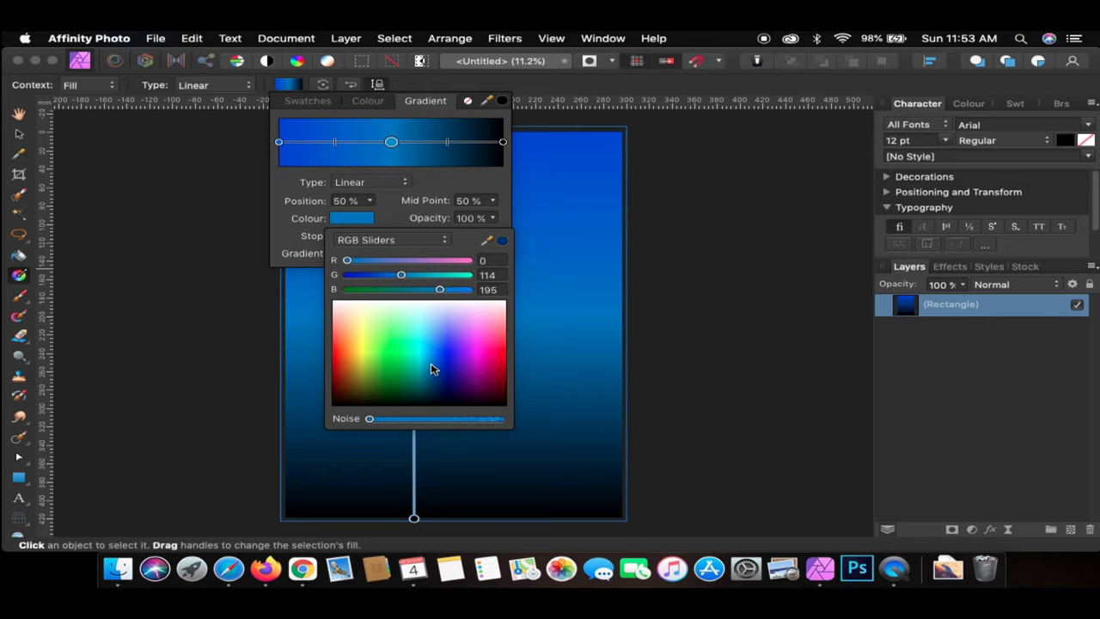
pyautogui.moveTo(432, 370); pyautogui.dragTo(440, 354)
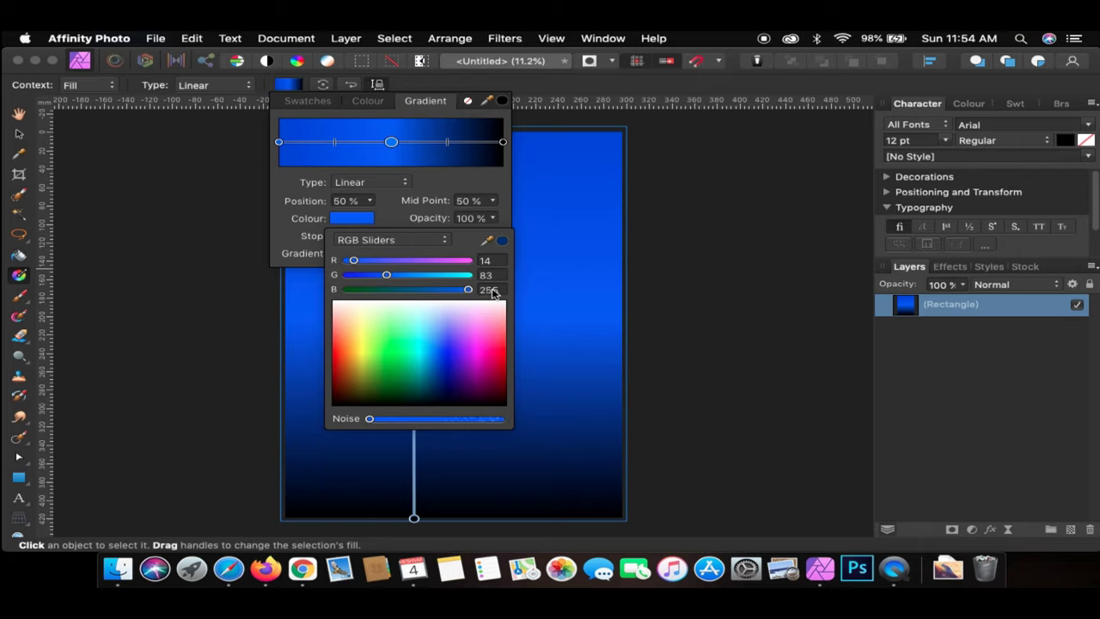
# - Keep the gradient's end stop black and finish editing the blue-to-black fill
pyautogui.click(280, 143)
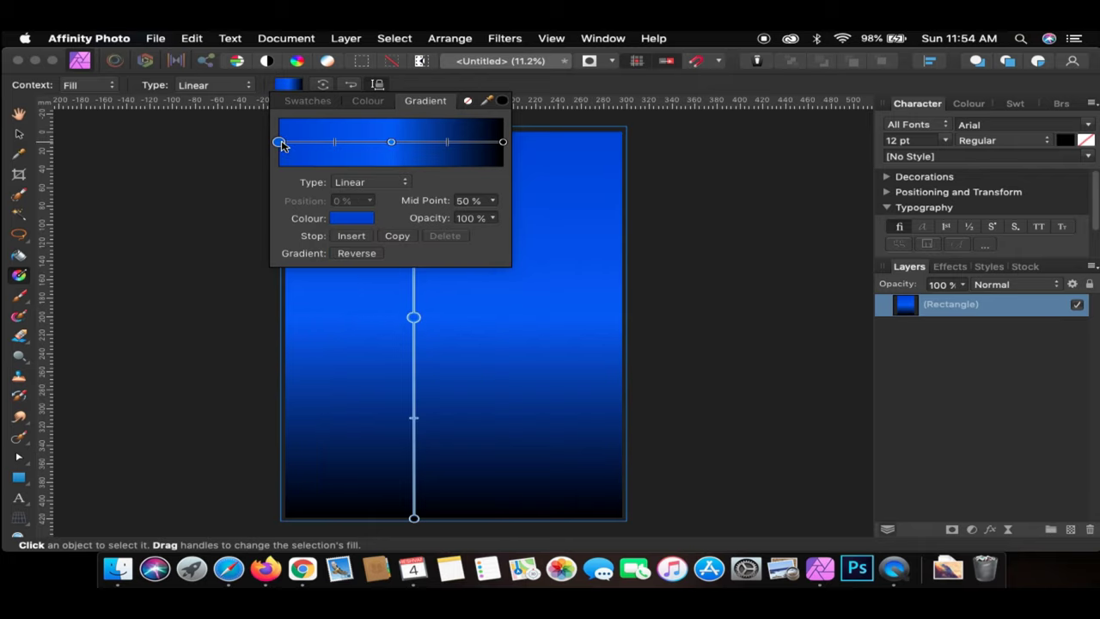
pyautogui.click(352, 220)
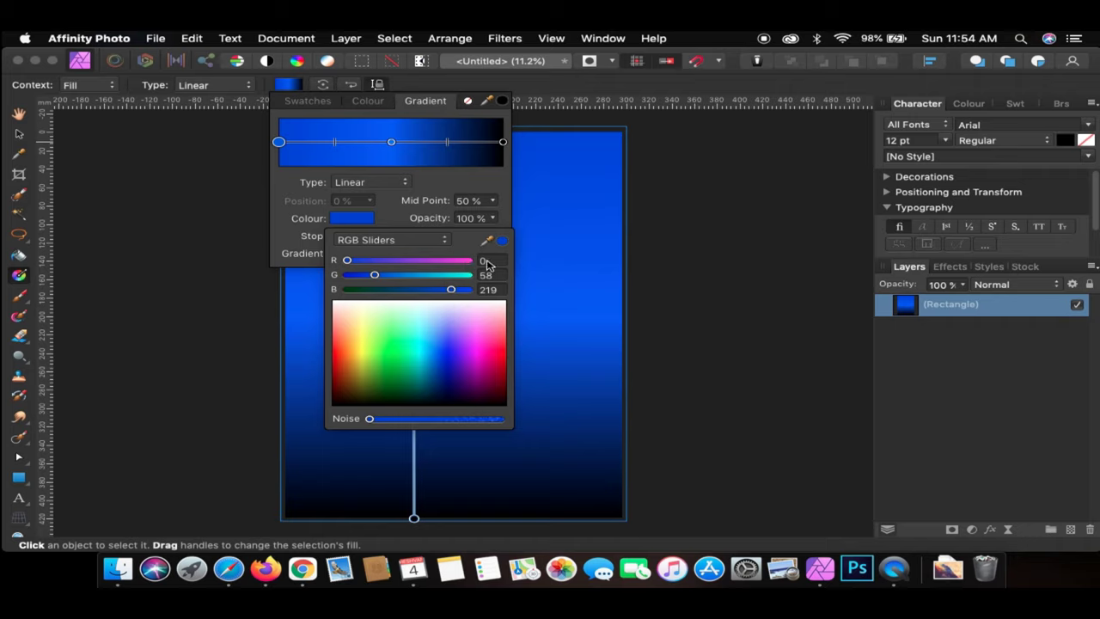
pyautogui.click(503, 142)
pyautogui.click(350, 222)
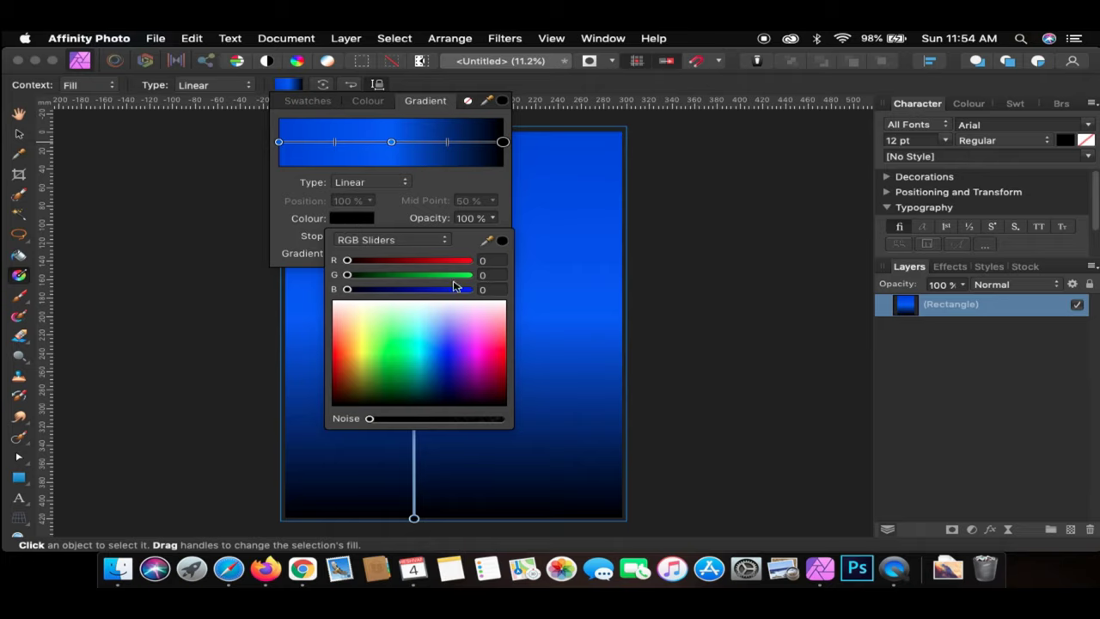
pyautogui.click(295, 260)
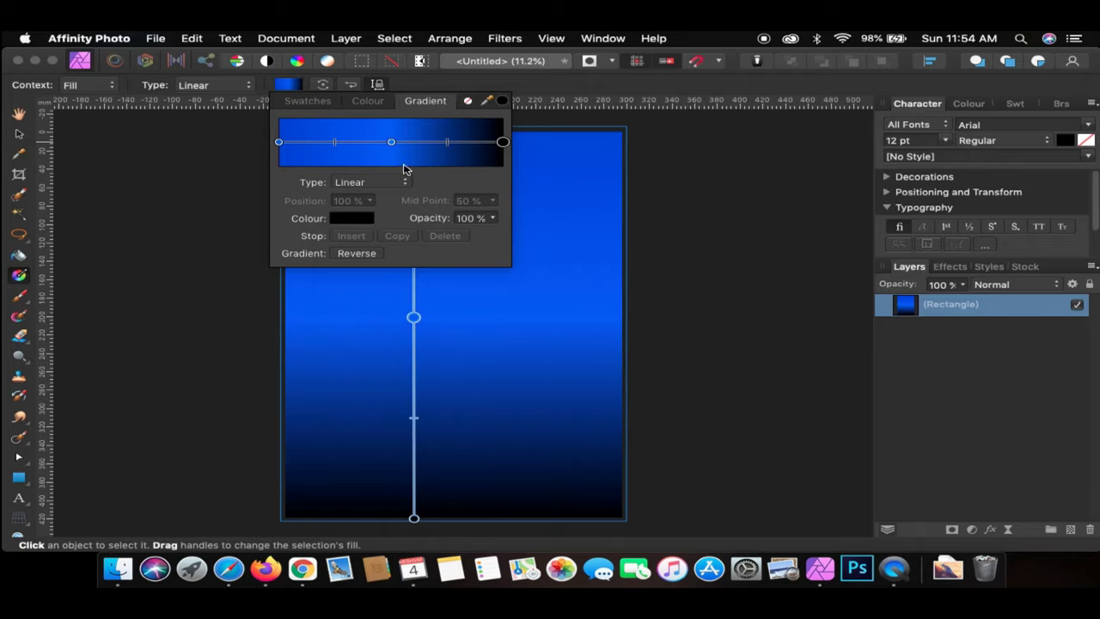
pyautogui.click(553, 224)
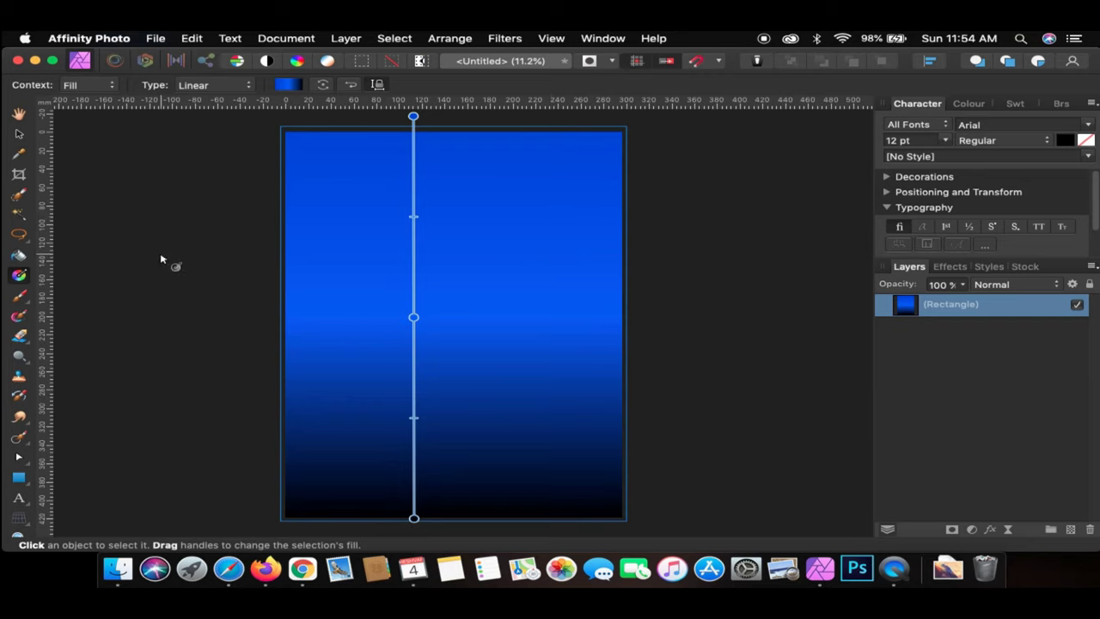
# - Drag ghhj.jpg from the Revival folder onto the blue gradient page
pyautogui.click(18, 136)
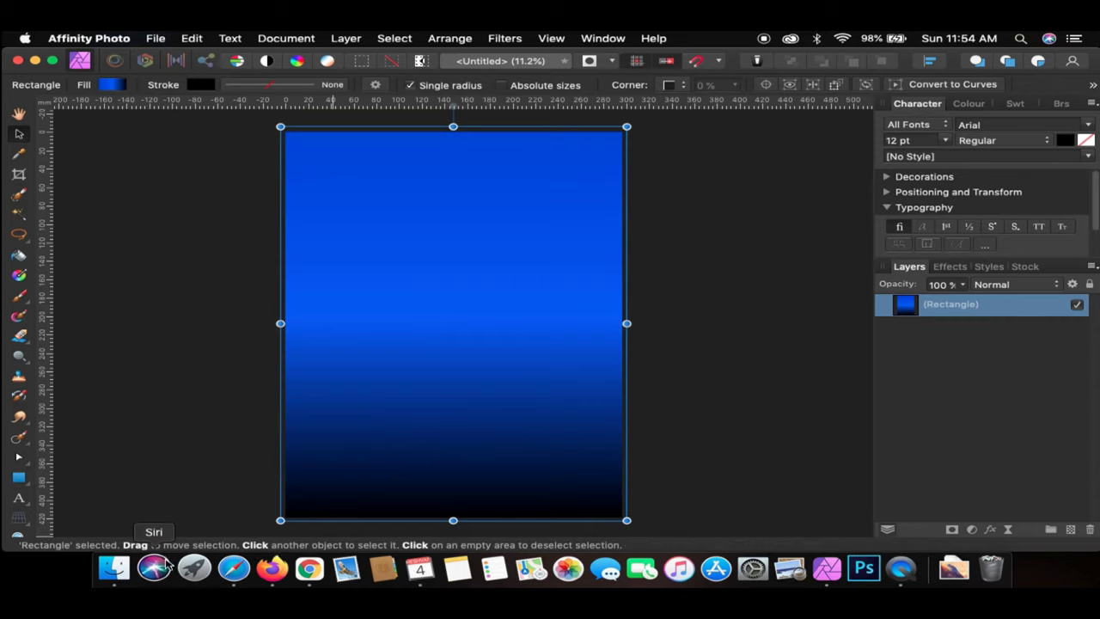
pyautogui.click(119, 571)
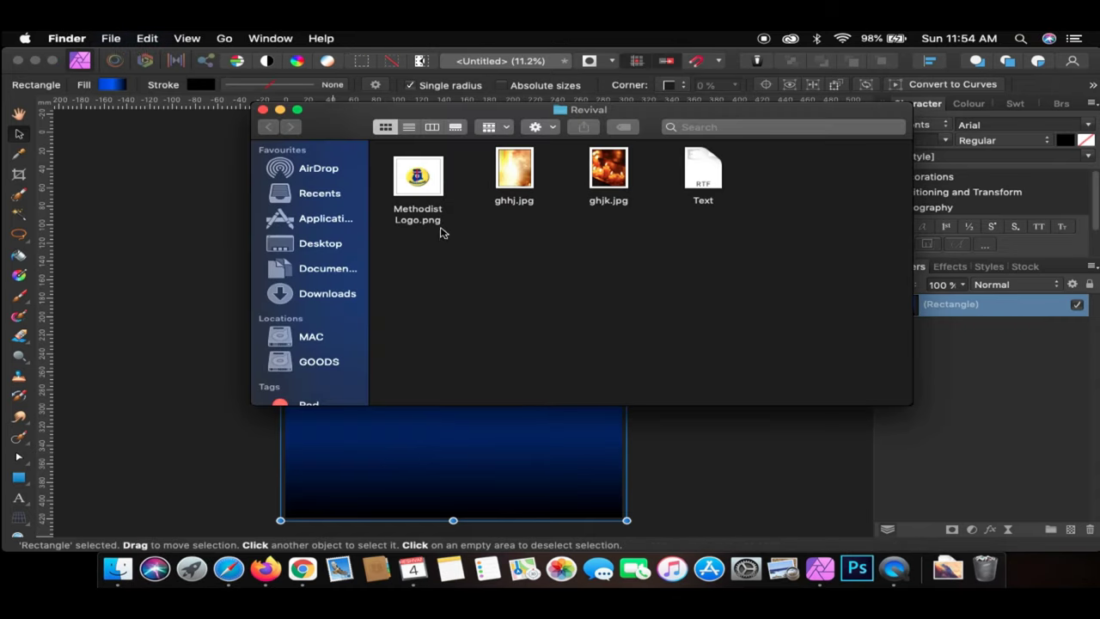
pyautogui.click(525, 172)
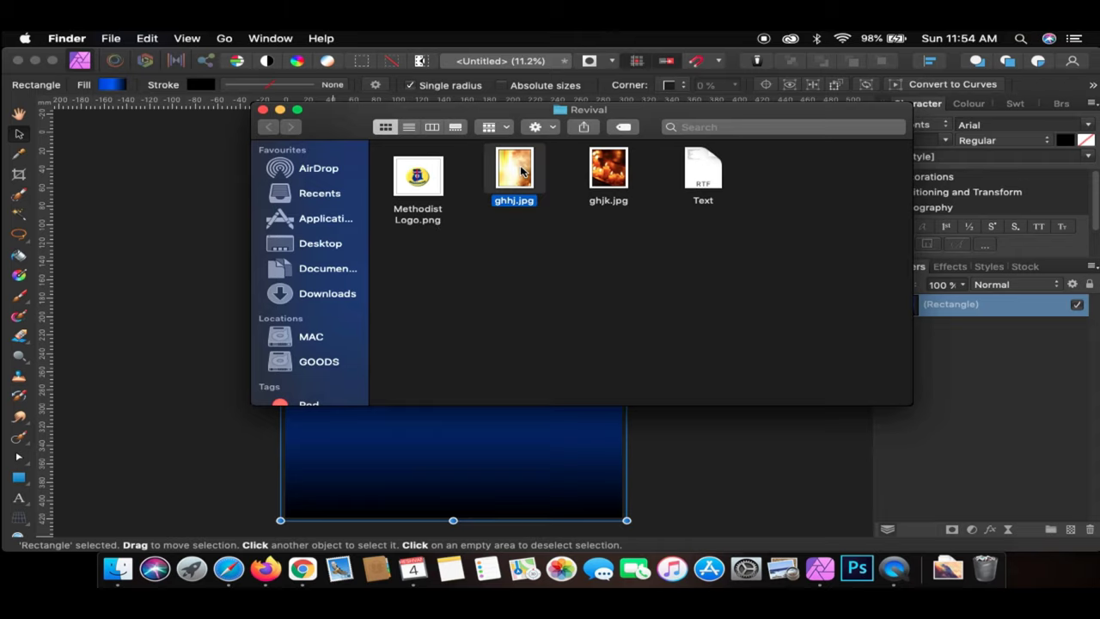
pyautogui.moveTo(520, 173)
pyautogui.mouseDown()
pyautogui.moveTo(483, 434)
pyautogui.moveTo(471, 379)
pyautogui.mouseUp()
pyautogui.press('super+Tab')
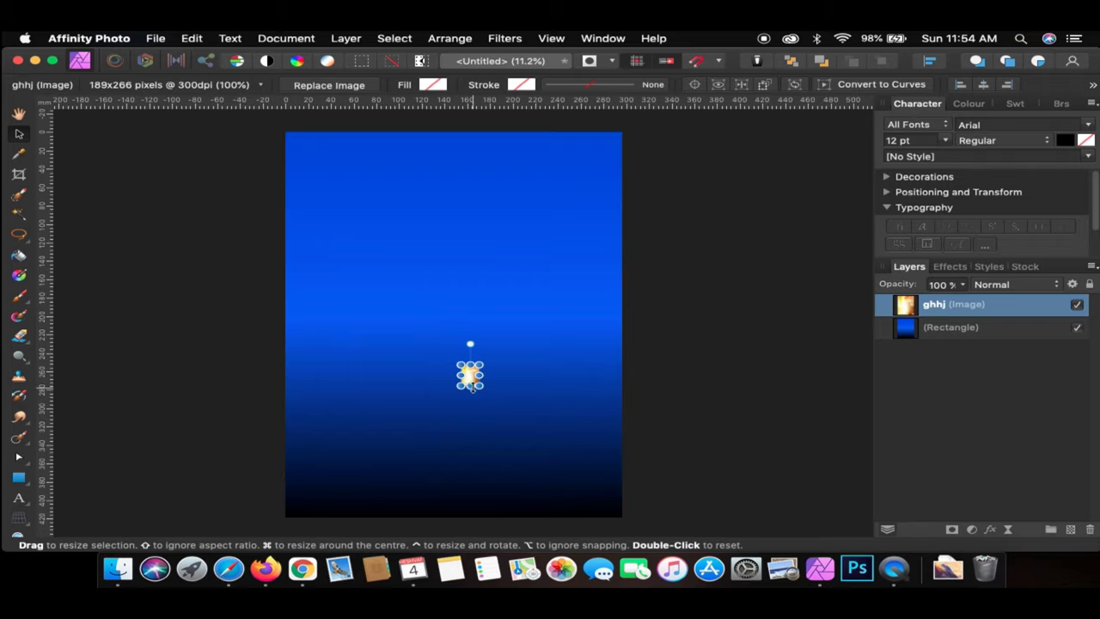
# - Enlarge the ghhj image, move it near the page top and rotate it about −88°
pyautogui.moveTo(472, 386); pyautogui.dragTo(498, 492)
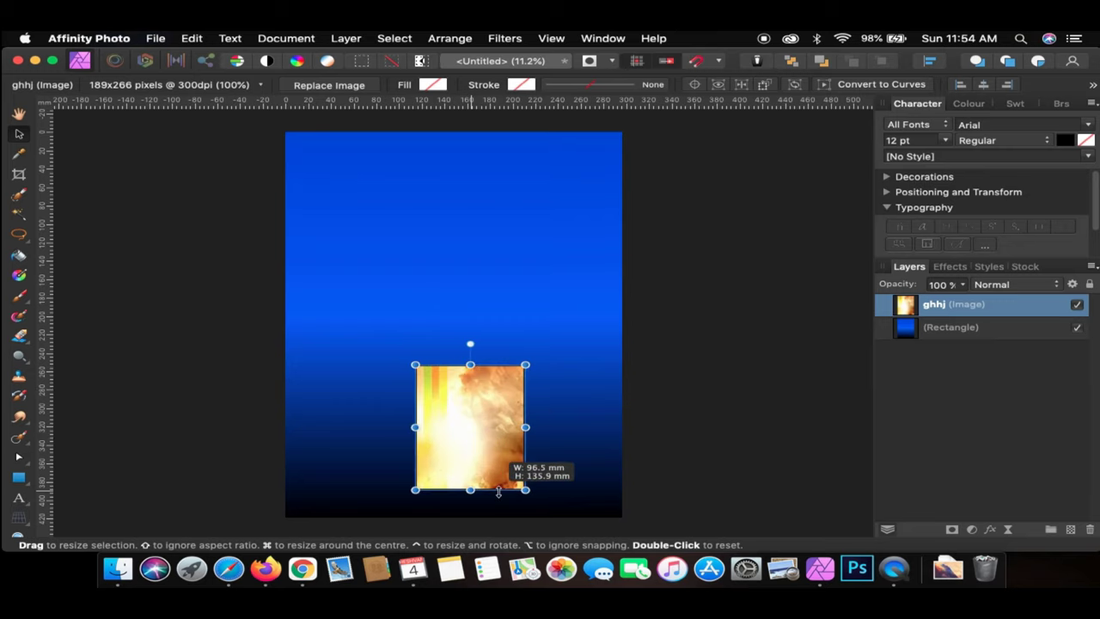
pyautogui.moveTo(499, 491); pyautogui.dragTo(520, 529)
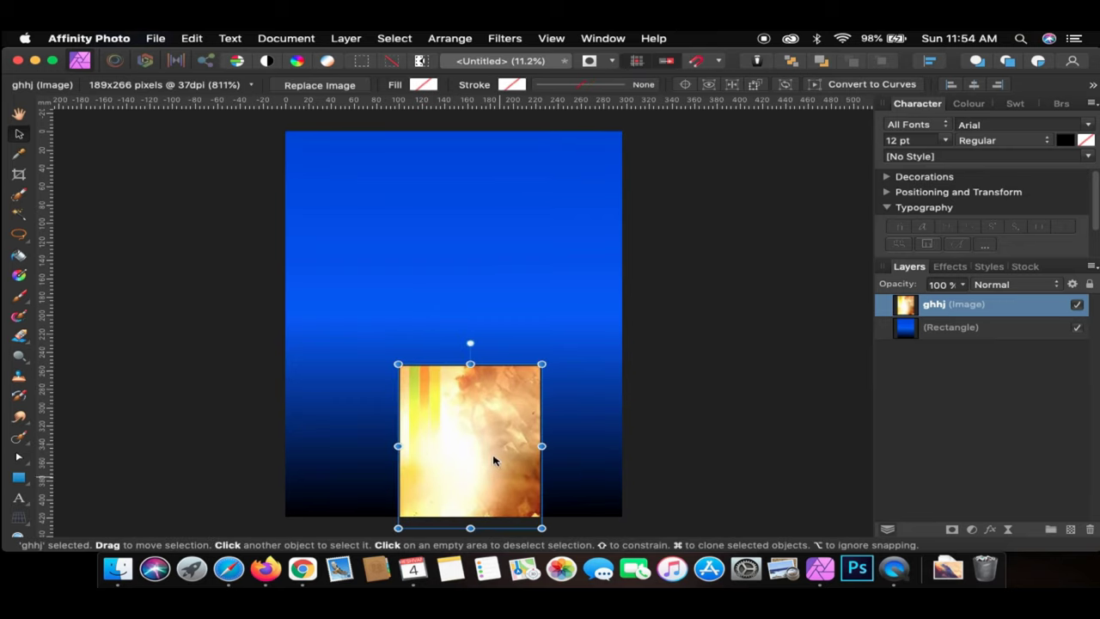
pyautogui.moveTo(486, 438); pyautogui.dragTo(449, 271)
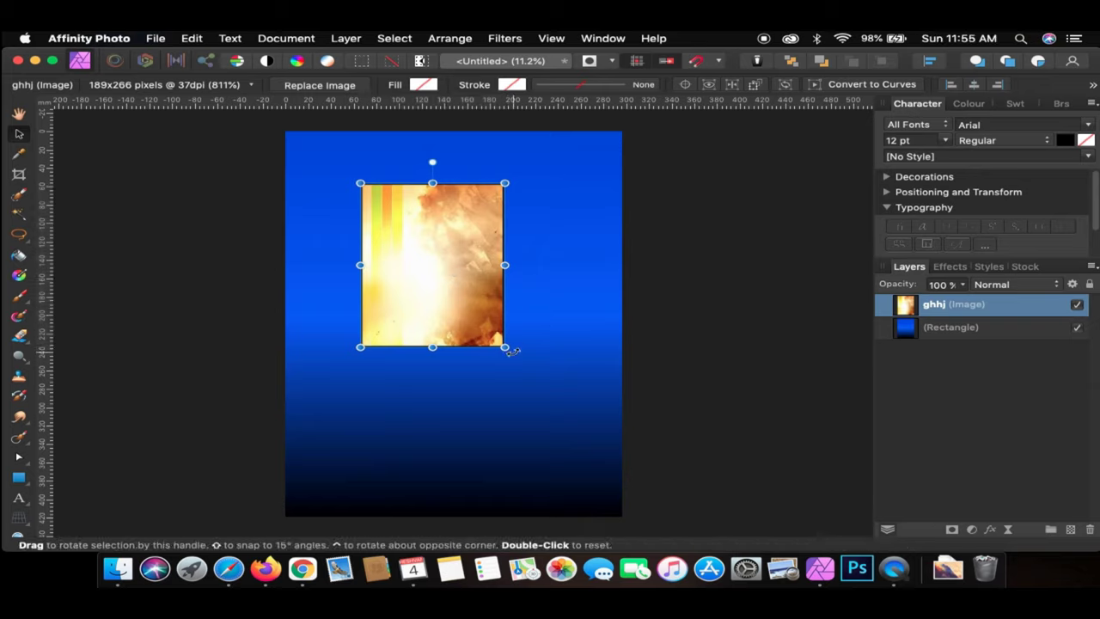
pyautogui.moveTo(511, 351); pyautogui.dragTo(313, 342)
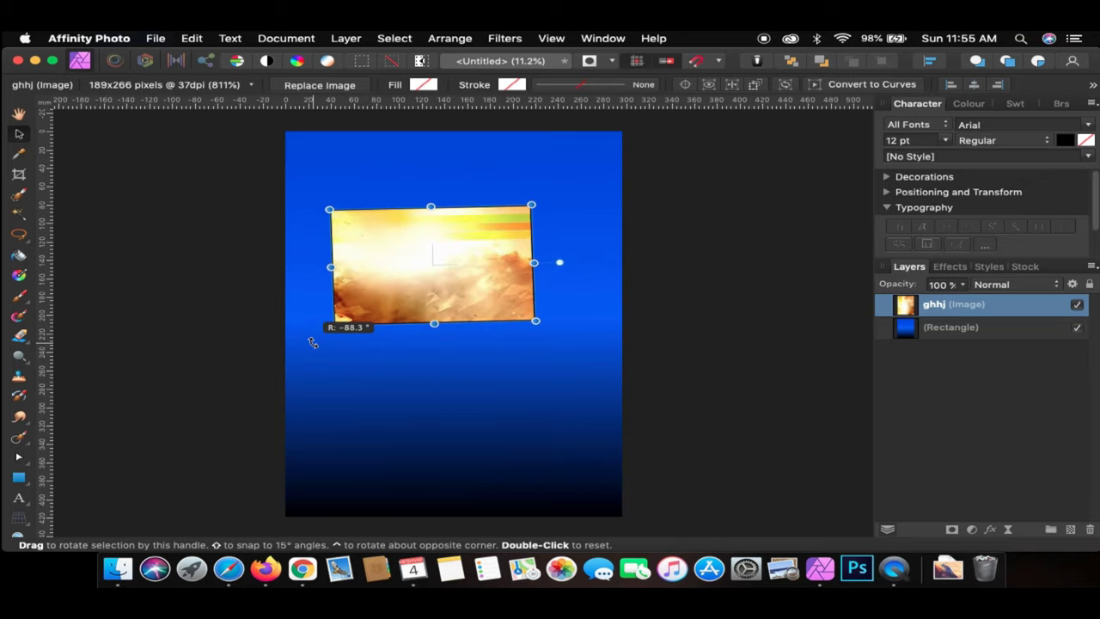
# - Paint away the ghhj image's hard lower edge and set its blend mode to Soft Light
pyautogui.click(977, 104)
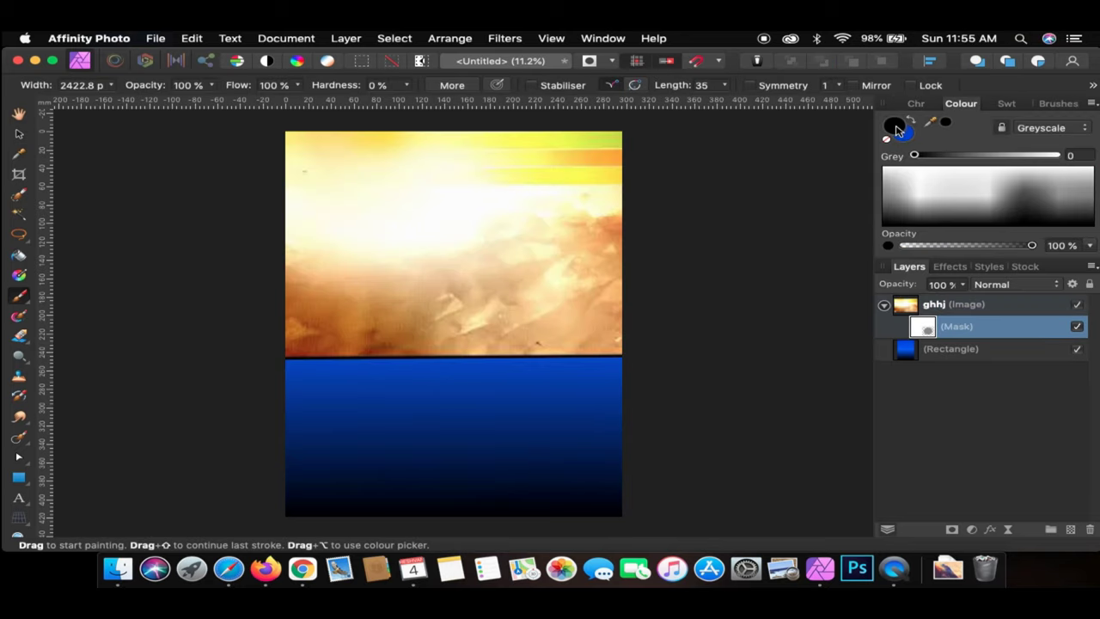
pyautogui.moveTo(644, 290); pyautogui.dragTo(624, 388)
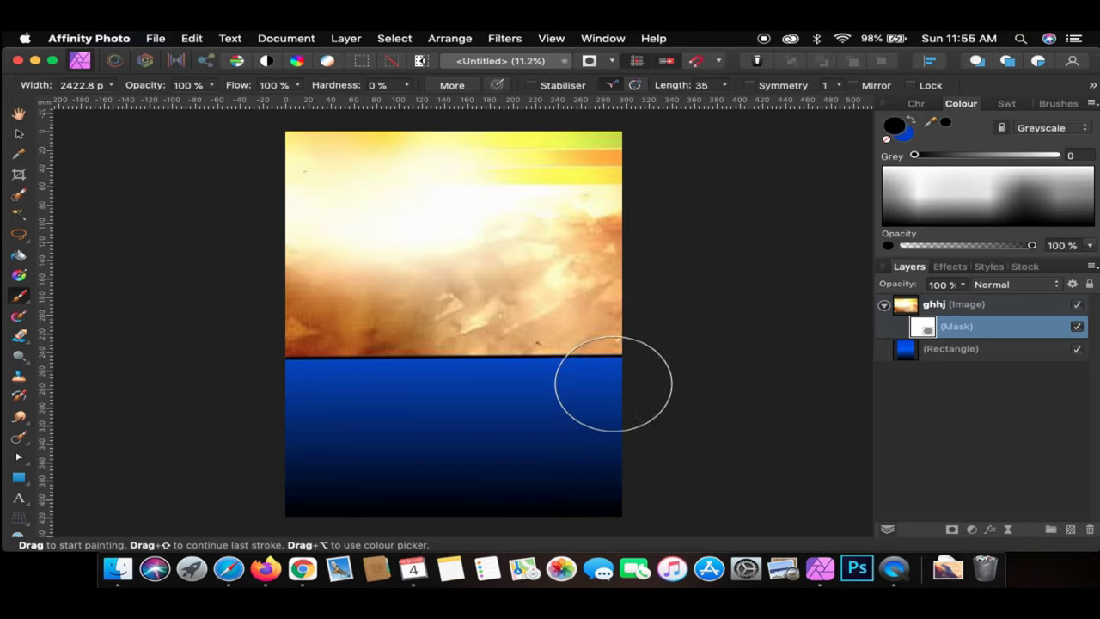
pyautogui.moveTo(613, 383); pyautogui.dragTo(491, 375)
pyautogui.click(997, 284)
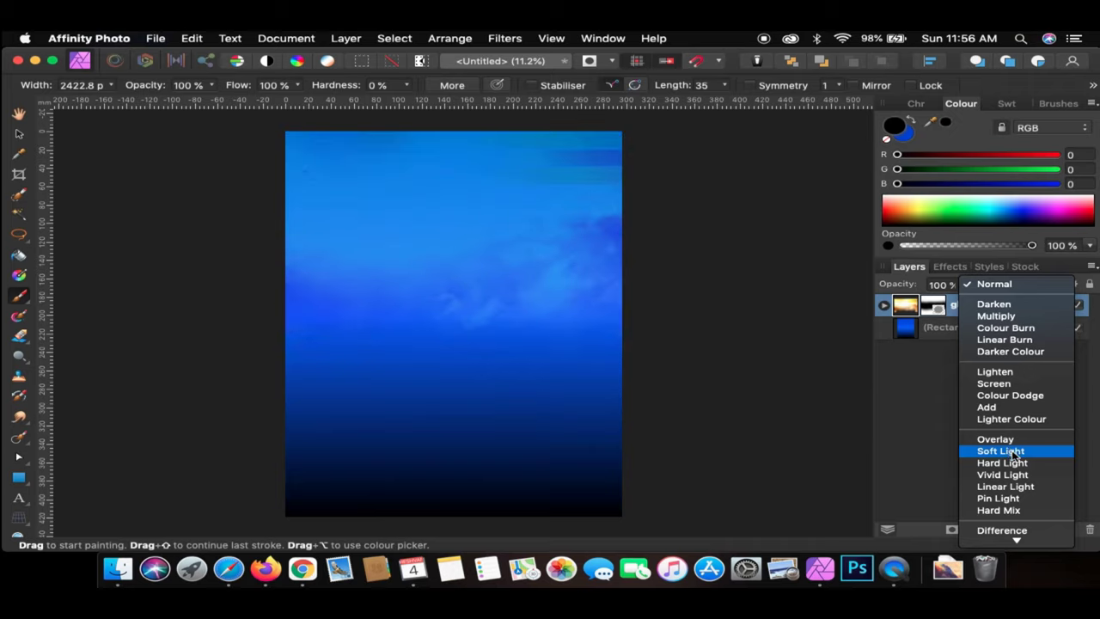
pyautogui.click(1000, 452)
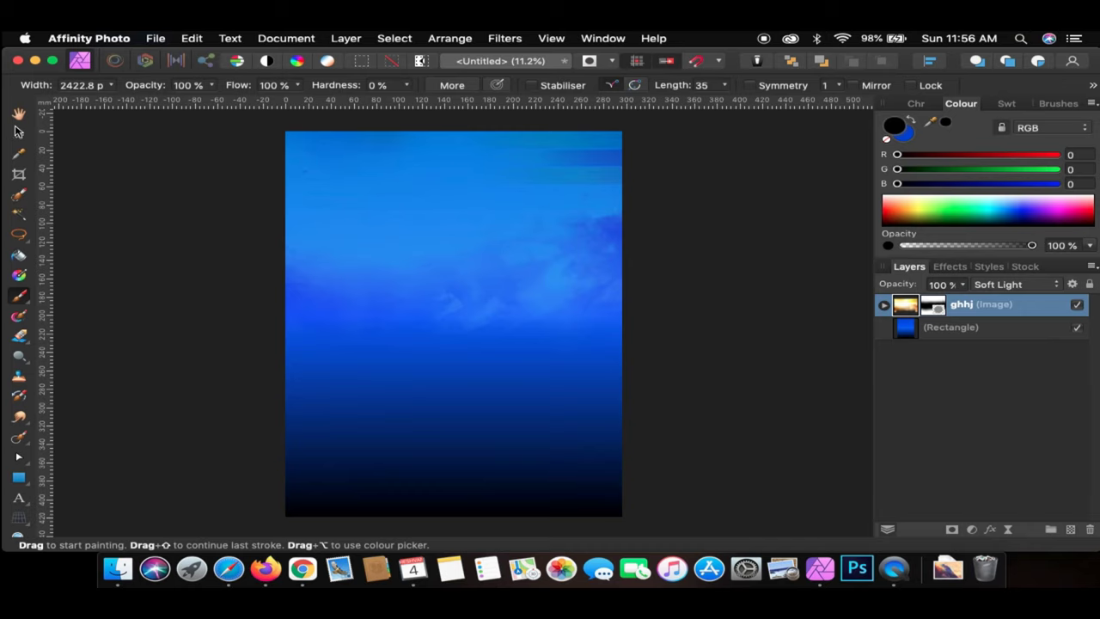
# - Enlarge the blended texture, move it further up the page and deselect it
pyautogui.click(20, 133)
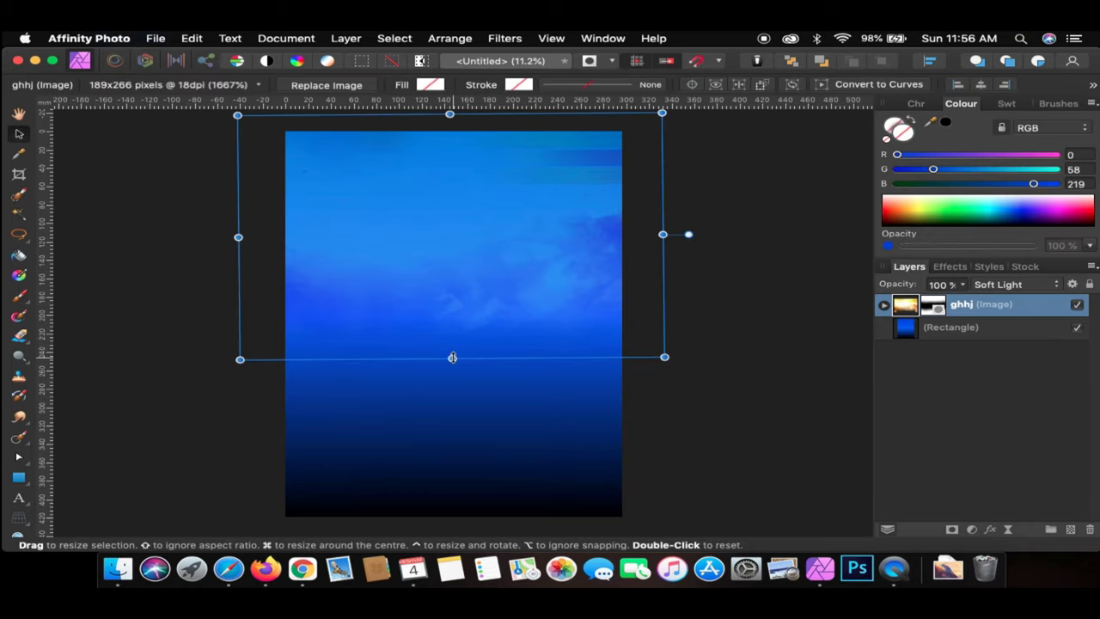
pyautogui.moveTo(452, 357); pyautogui.dragTo(453, 403)
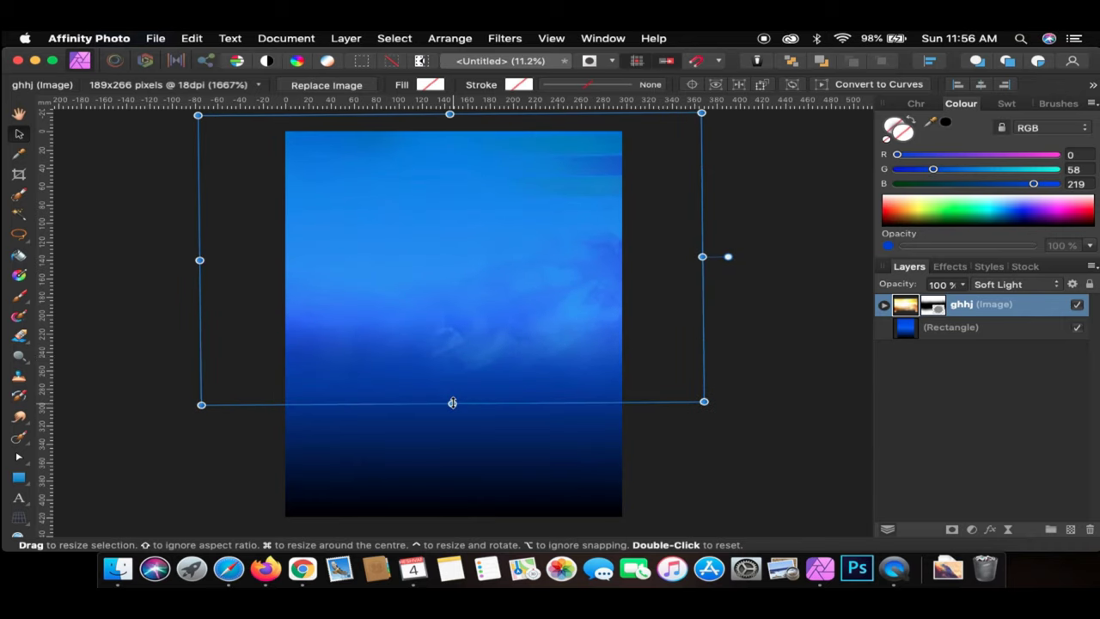
pyautogui.moveTo(524, 331); pyautogui.dragTo(519, 290)
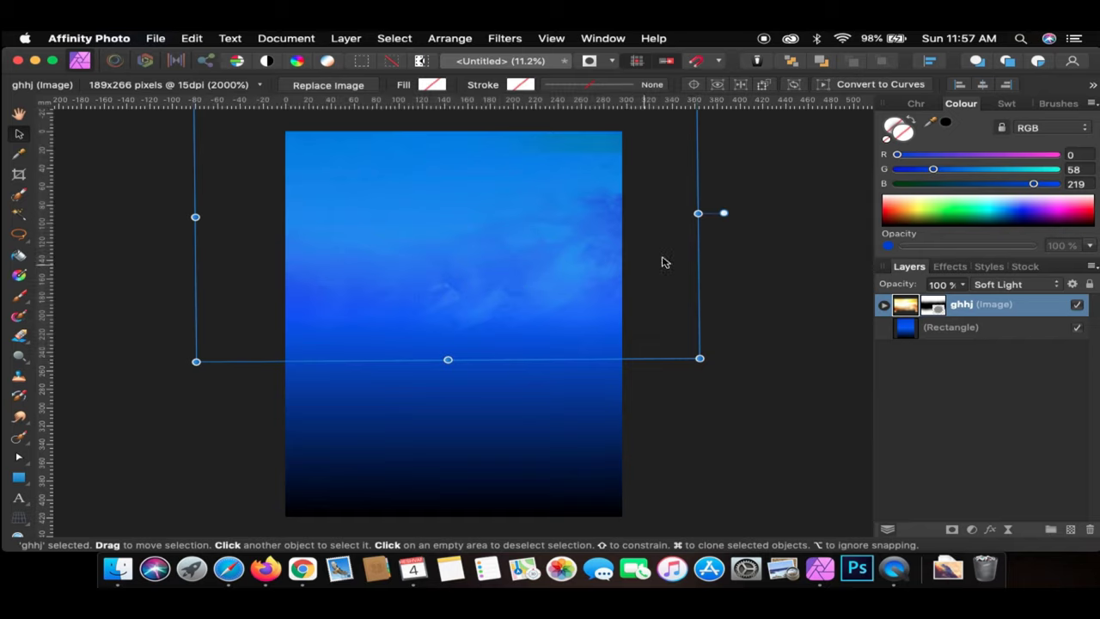
pyautogui.click(771, 196)
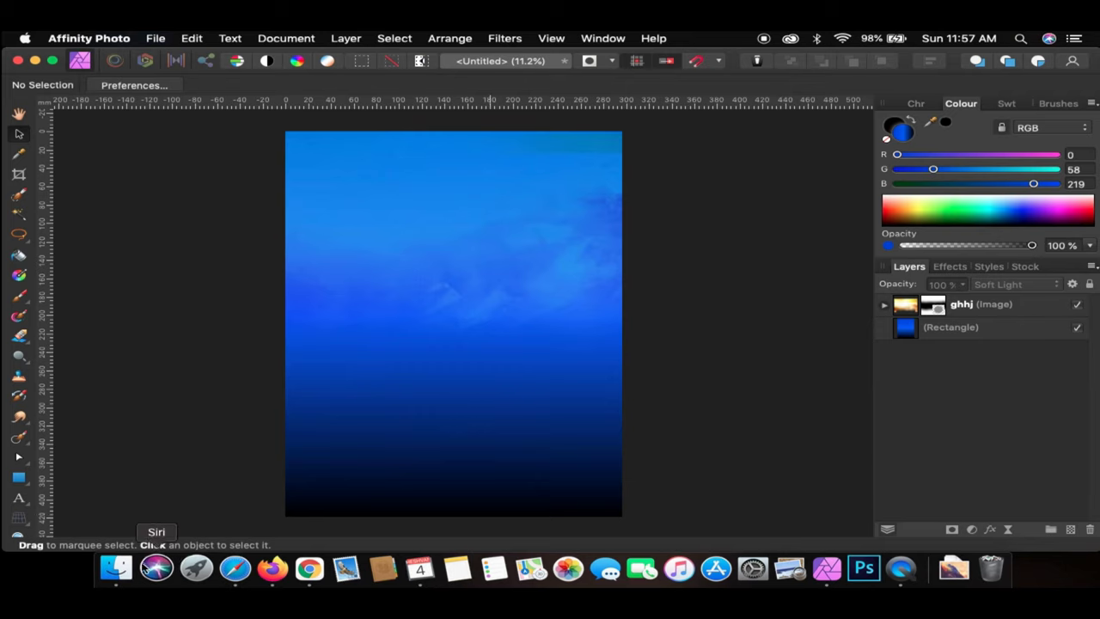
# - Drag the ghjk.jpg candle photo from the Revival folder onto the flyer page
pyautogui.click(118, 570)
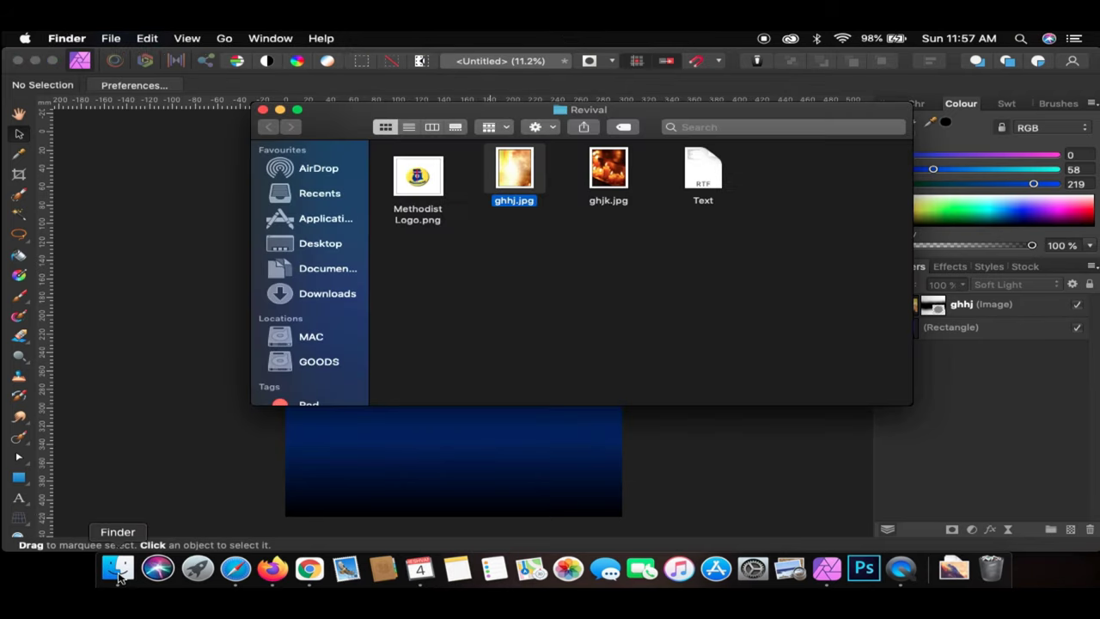
pyautogui.click(604, 176)
pyautogui.moveTo(604, 176); pyautogui.dragTo(444, 461)
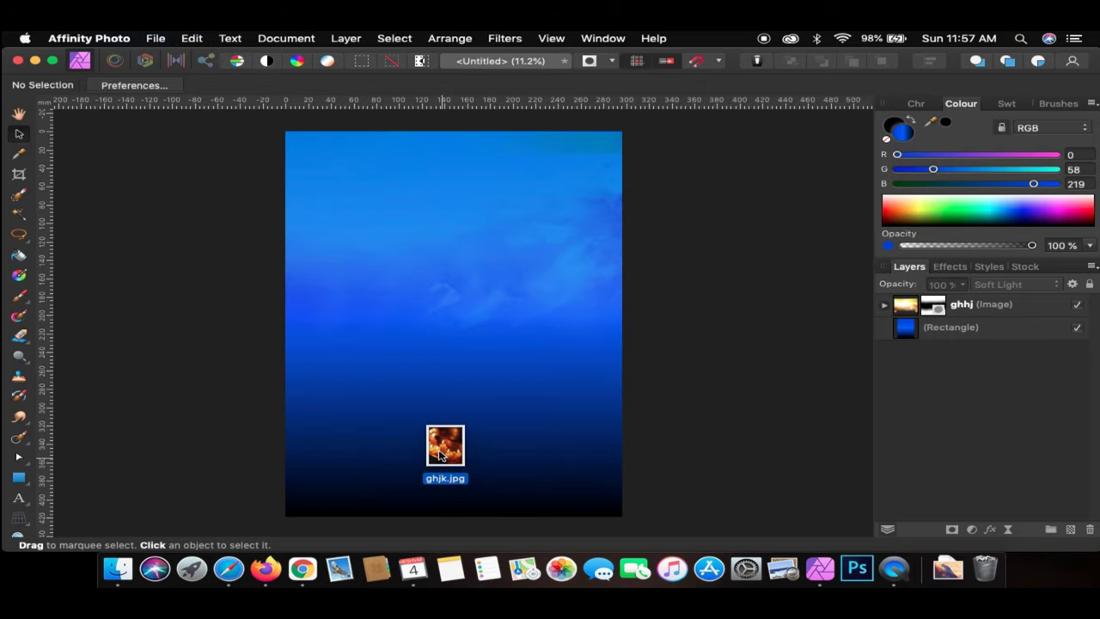
pyautogui.moveTo(443, 461); pyautogui.dragTo(427, 442)
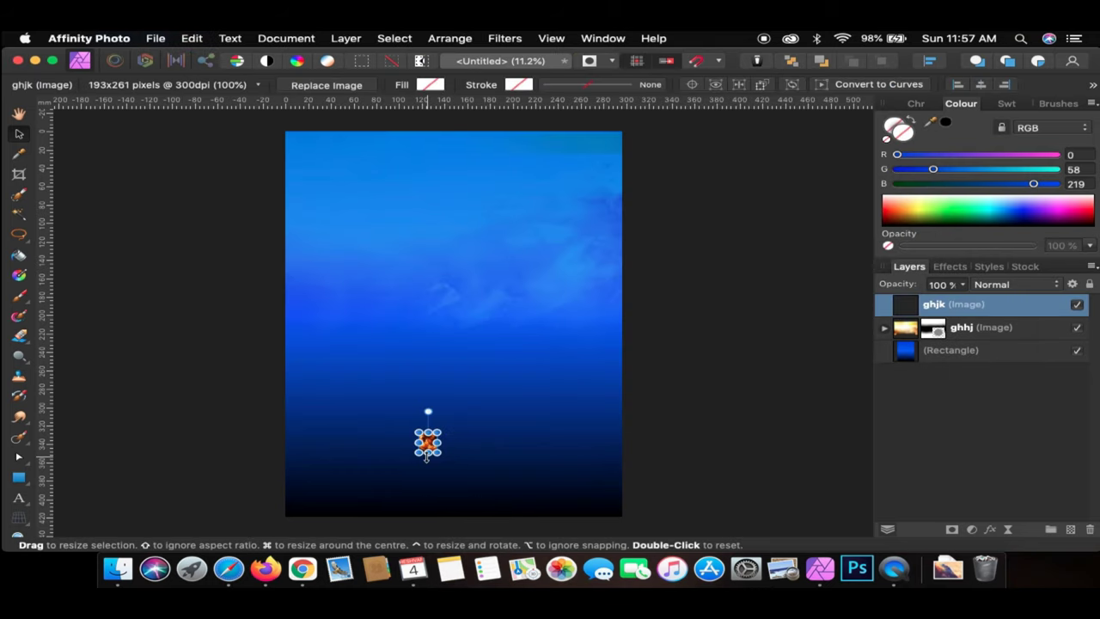
# - Stretch the candle photo until it covers the whole page rectangle
pyautogui.moveTo(428, 455); pyautogui.dragTo(427, 507)
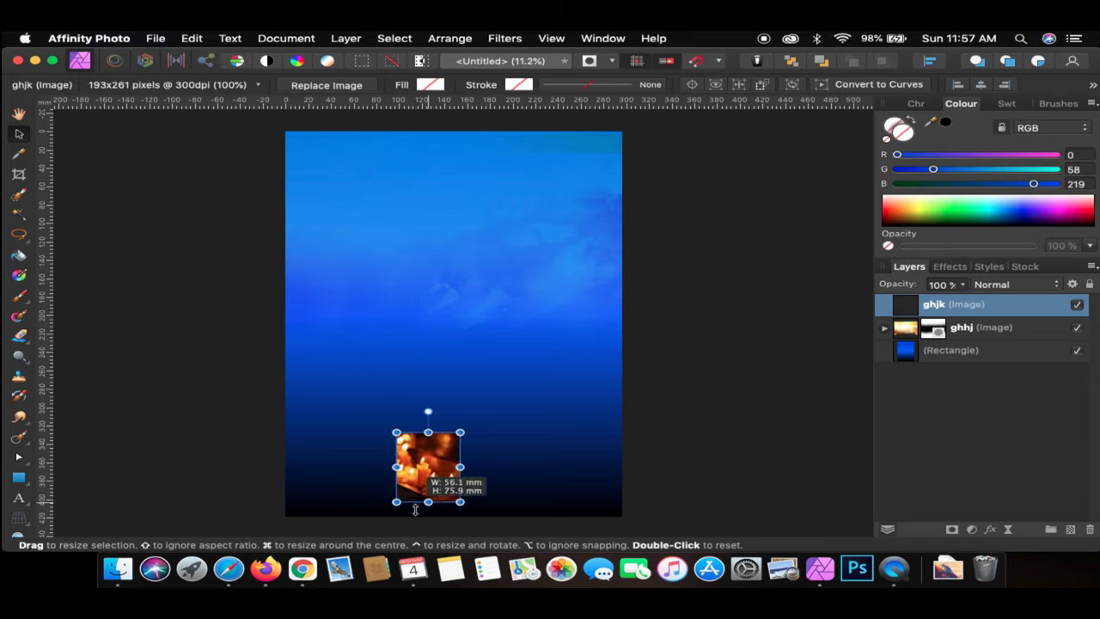
pyautogui.moveTo(429, 445); pyautogui.dragTo(413, 329)
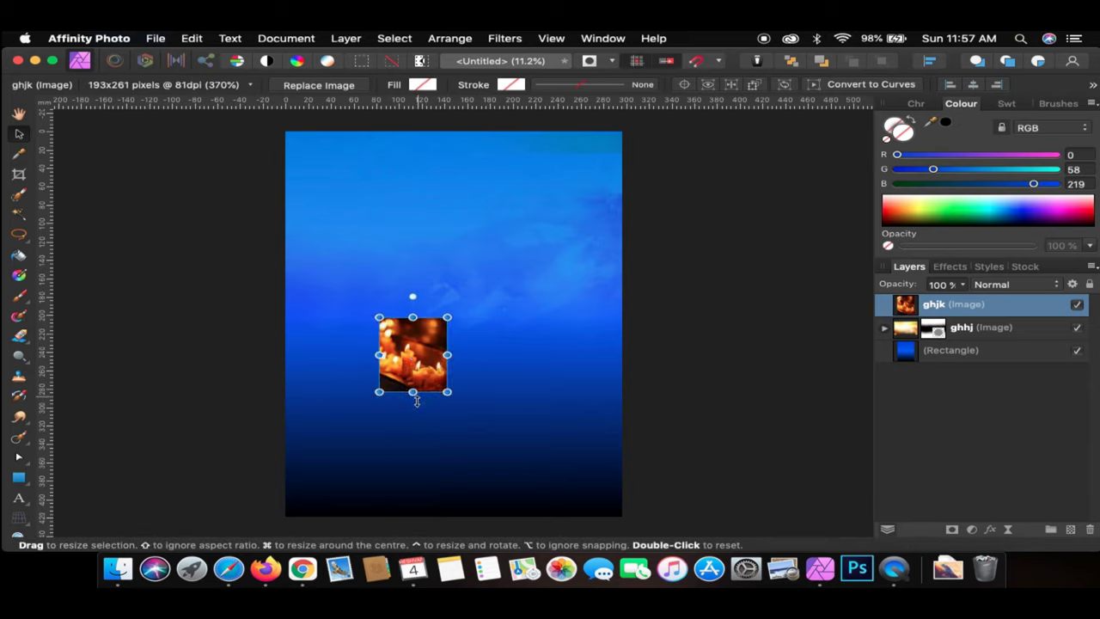
pyautogui.moveTo(416, 400); pyautogui.dragTo(413, 534)
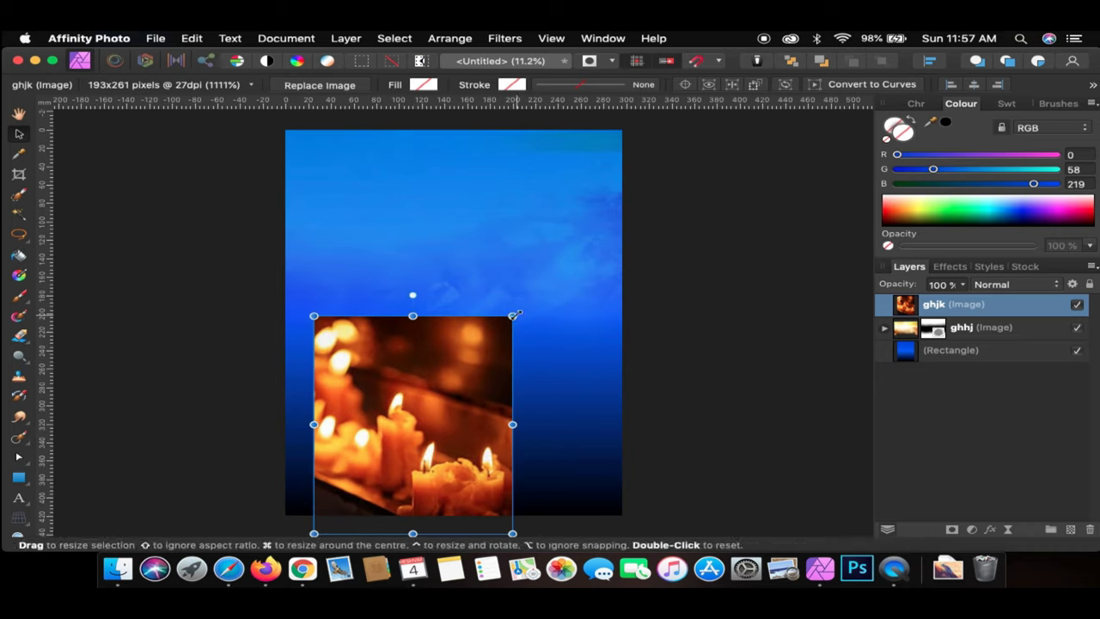
pyautogui.moveTo(513, 317); pyautogui.dragTo(605, 153)
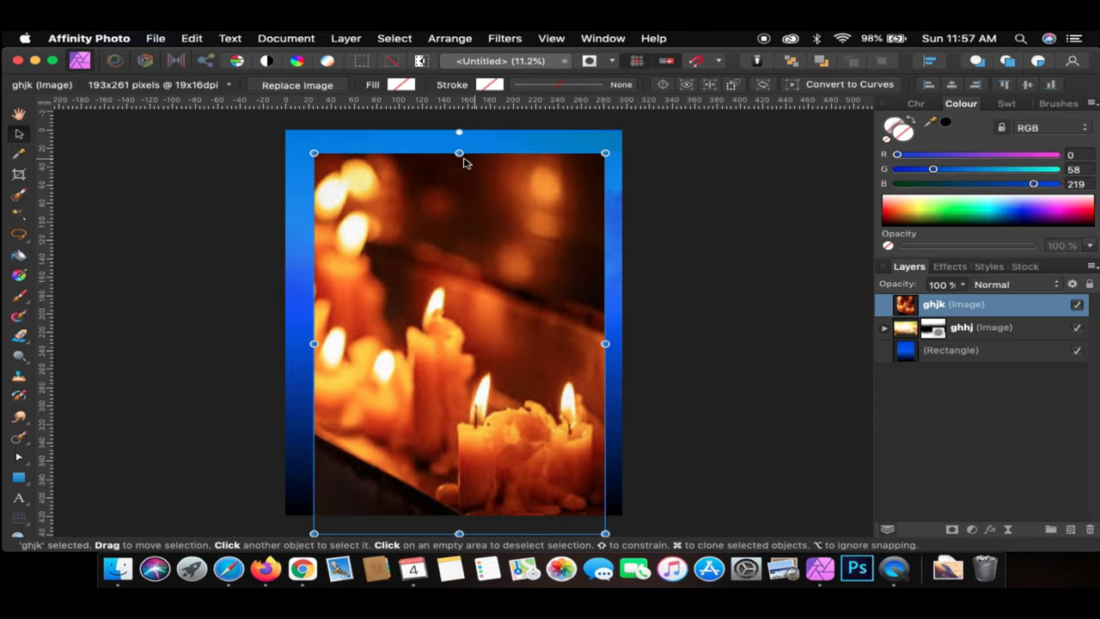
pyautogui.moveTo(460, 154)
pyautogui.mouseDown()
pyautogui.moveTo(445, 105)
pyautogui.moveTo(439, 116)
pyautogui.mouseUp()
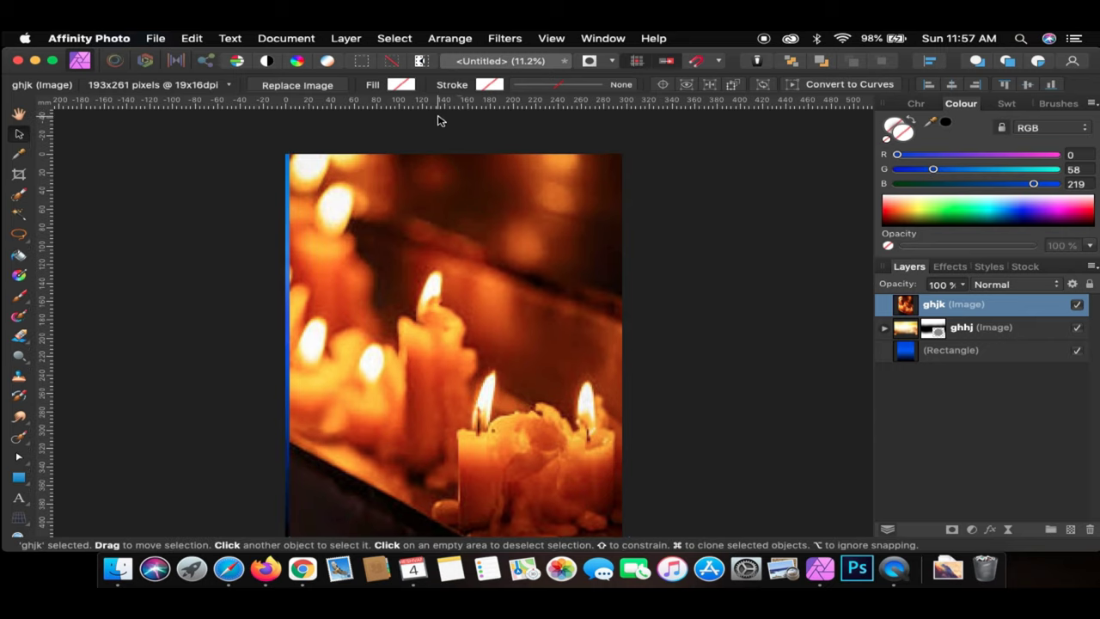
pyautogui.scroll(-2, 454, 188)
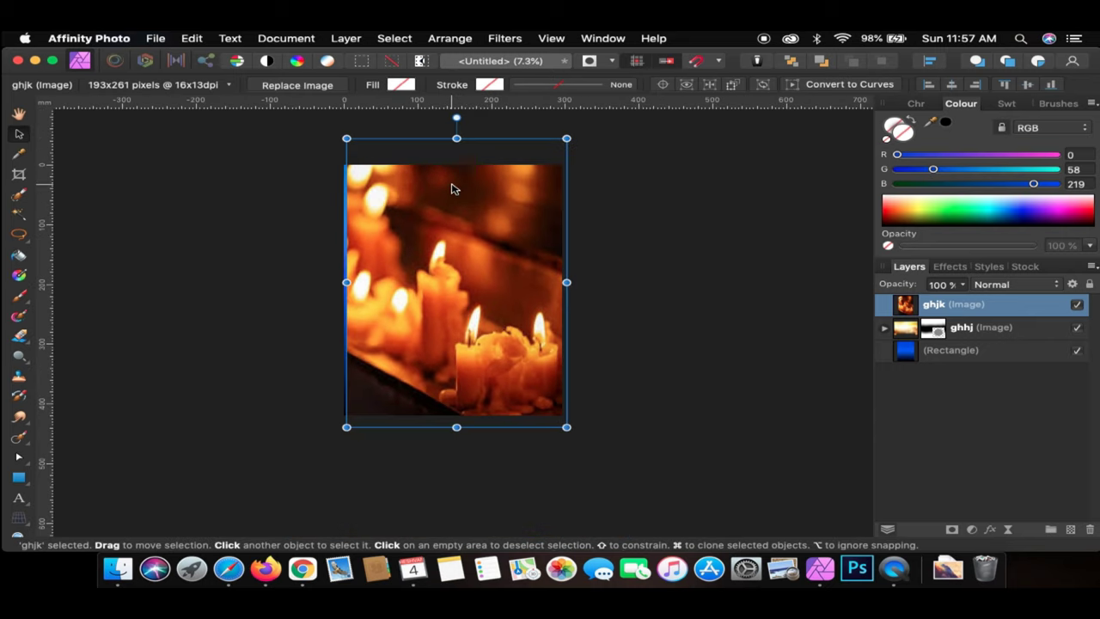
pyautogui.moveTo(454, 189); pyautogui.dragTo(449, 187)
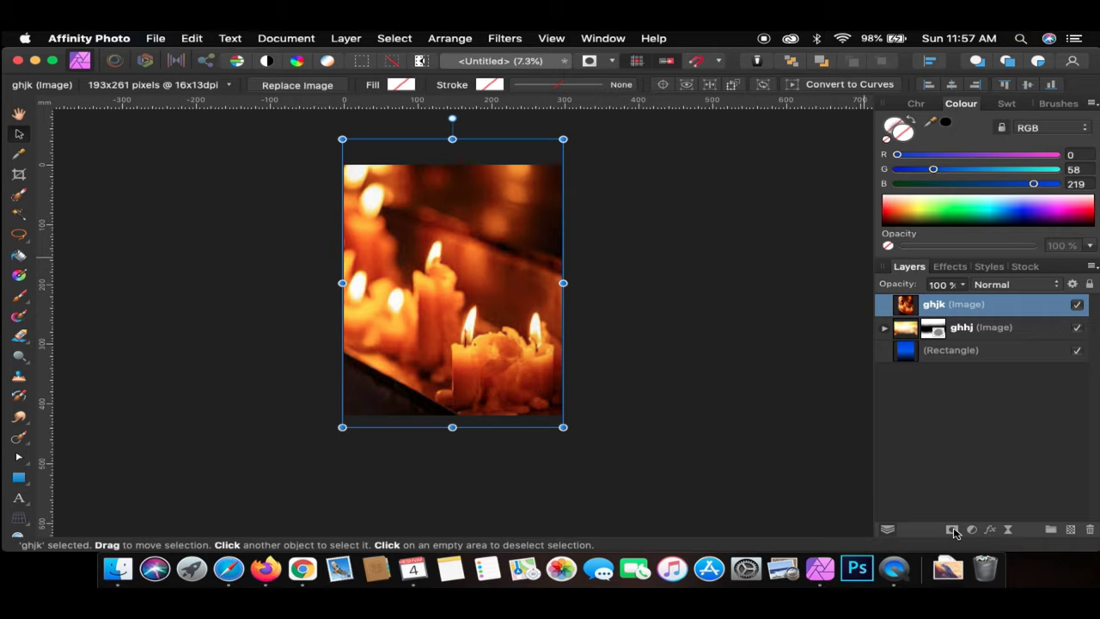
# - Mask the candle photo with a linear white gradient so blue fades down to the candles
pyautogui.click(952, 530)
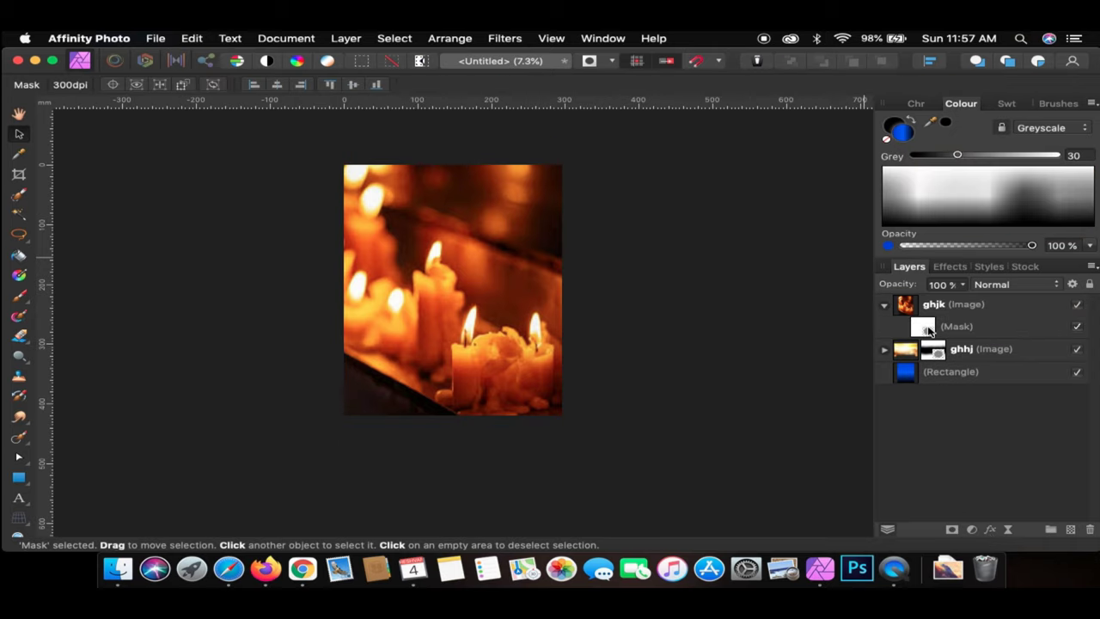
pyautogui.click(932, 332)
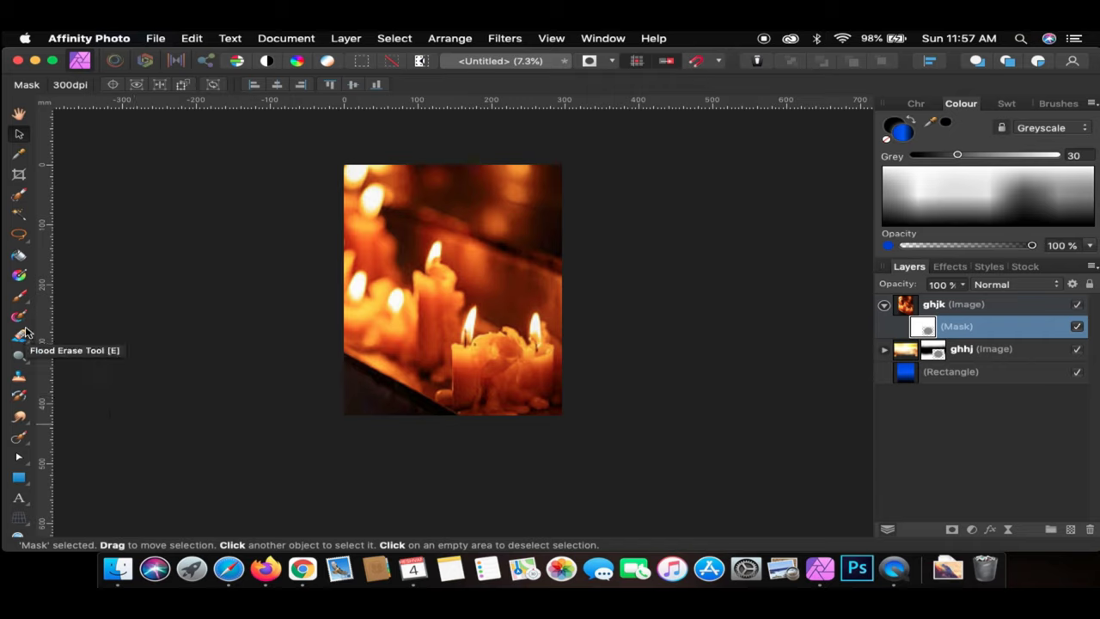
pyautogui.click(18, 274)
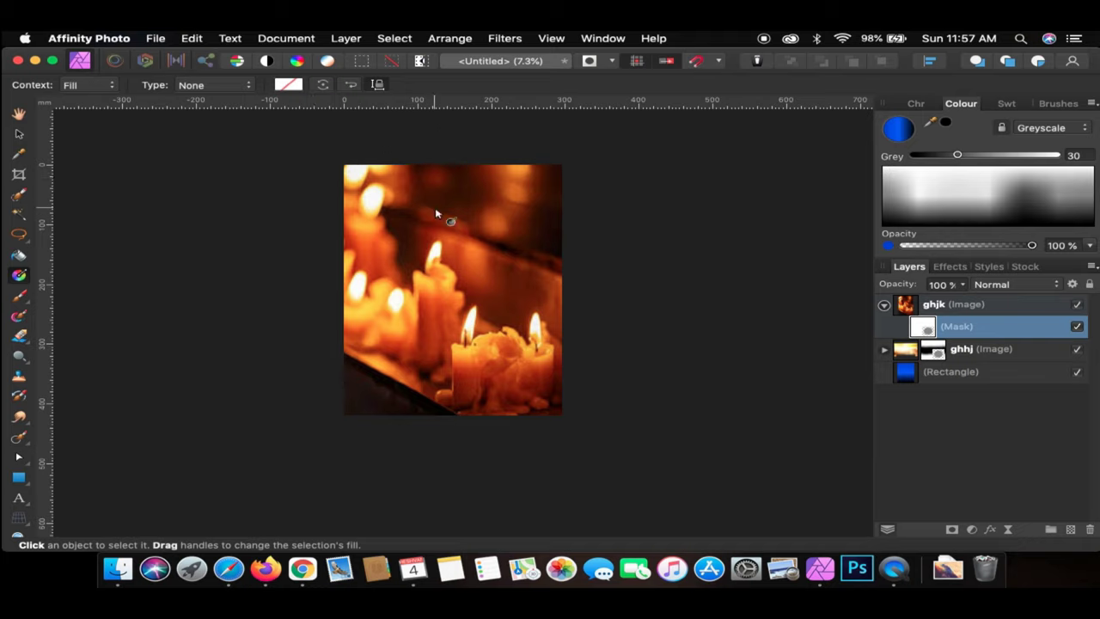
pyautogui.moveTo(439, 229)
pyautogui.mouseDown()
pyautogui.moveTo(412, 162)
pyautogui.moveTo(437, 152)
pyautogui.moveTo(438, 164)
pyautogui.mouseUp()
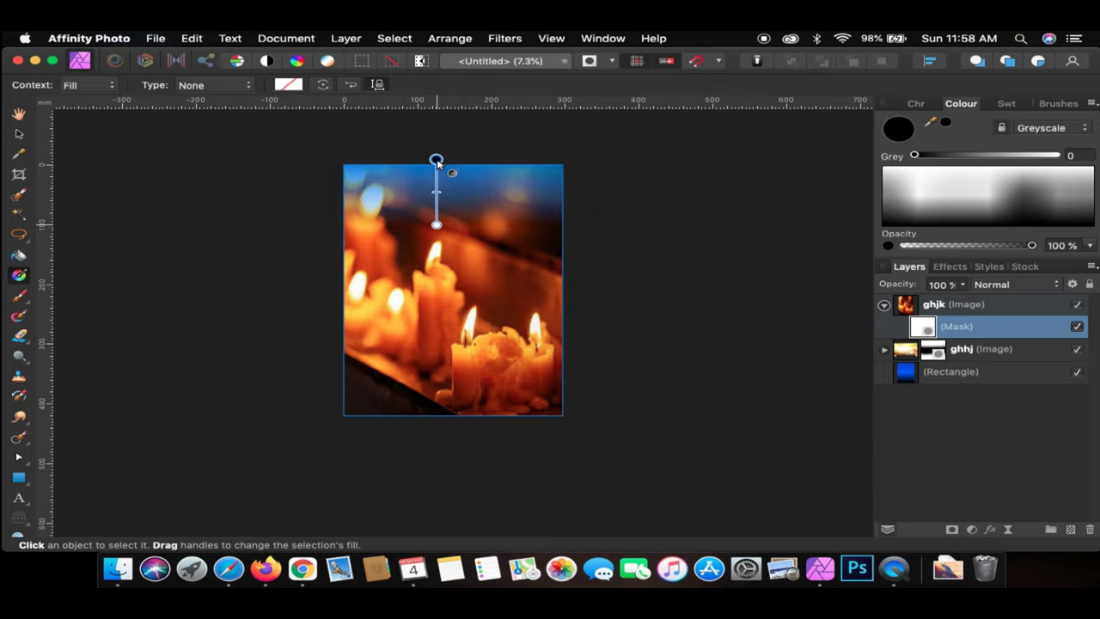
pyautogui.click(436, 225)
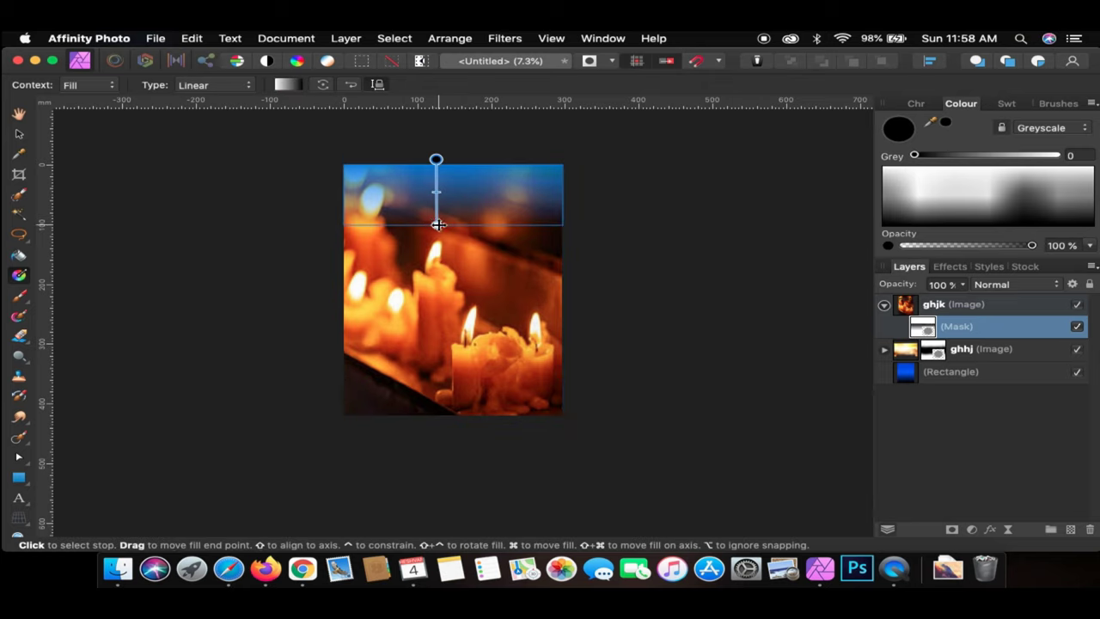
pyautogui.moveTo(438, 224); pyautogui.dragTo(436, 344)
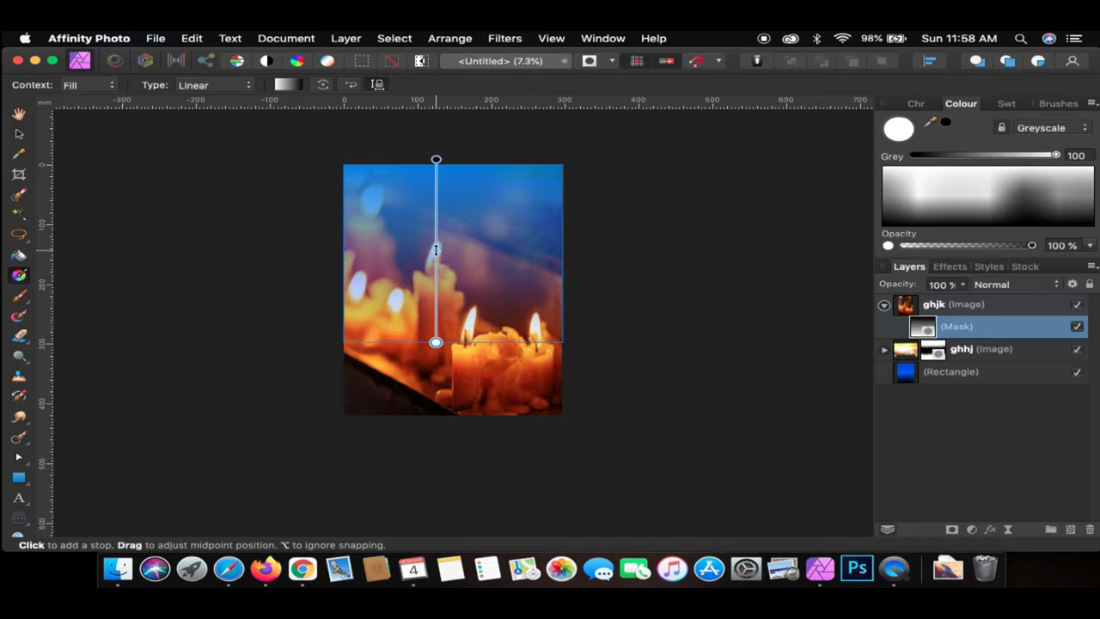
pyautogui.moveTo(435, 250); pyautogui.dragTo(436, 325)
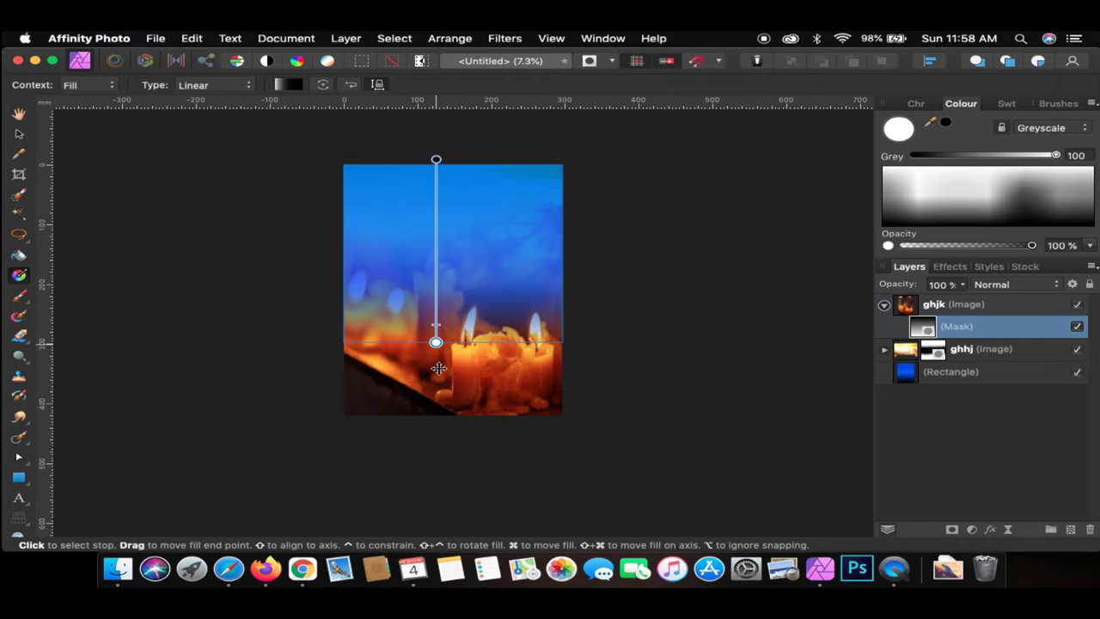
pyautogui.moveTo(436, 343); pyautogui.dragTo(437, 360)
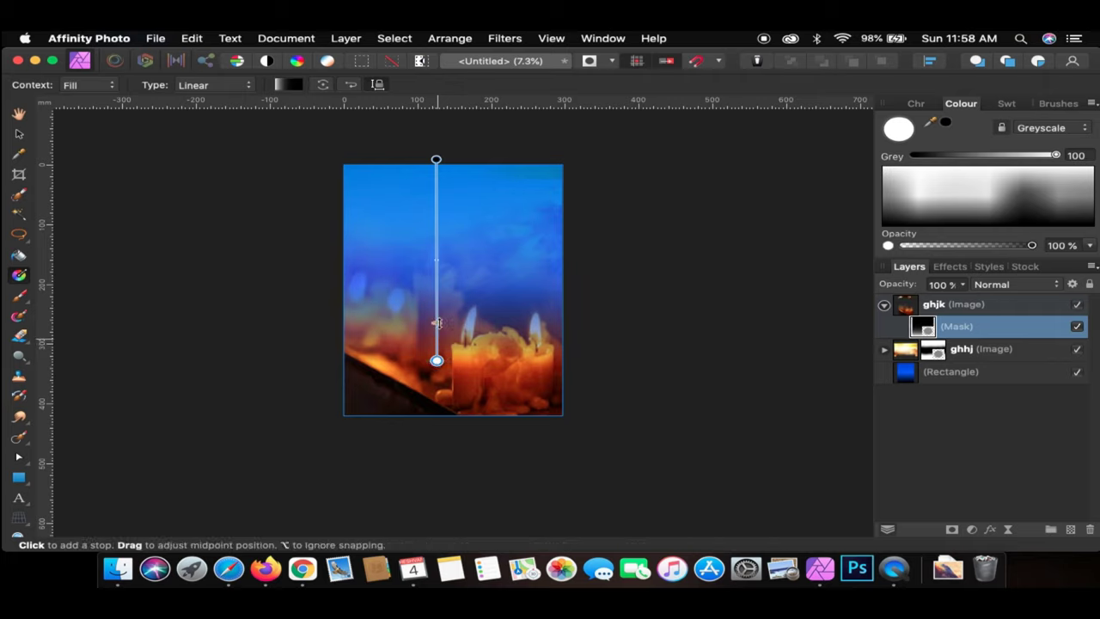
pyautogui.click(504, 277)
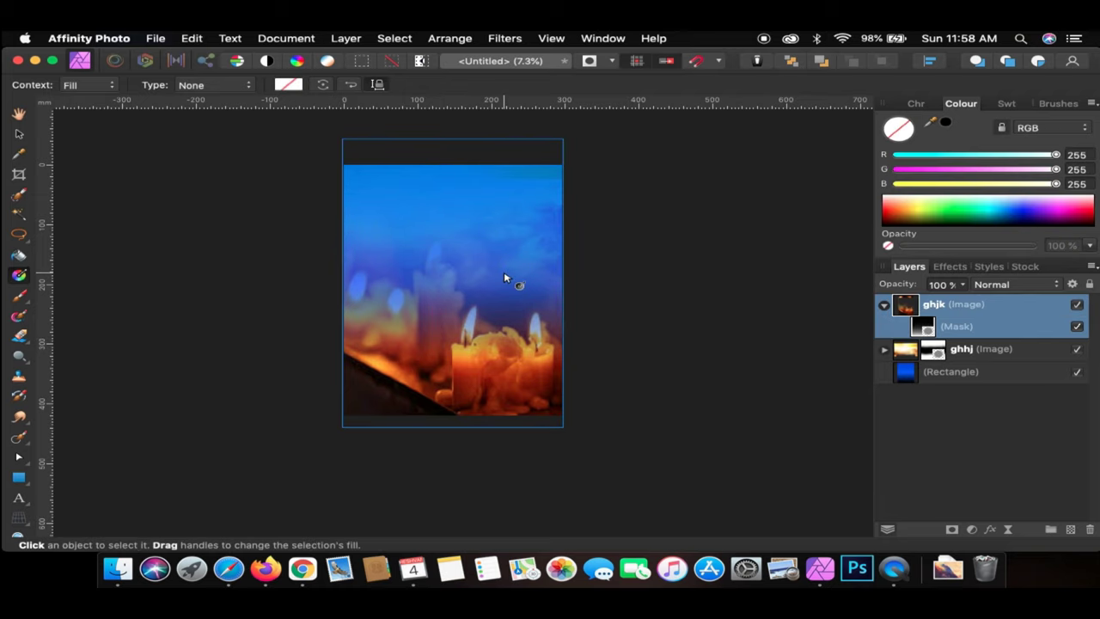
# - Select the top ghjk candle photo layer, collapse its mask entry, and drop its opacity to 60 %
pyautogui.scroll(2, 504, 277)
pyautogui.scroll(2, 504, 276)
pyautogui.scroll(1, 504, 277)
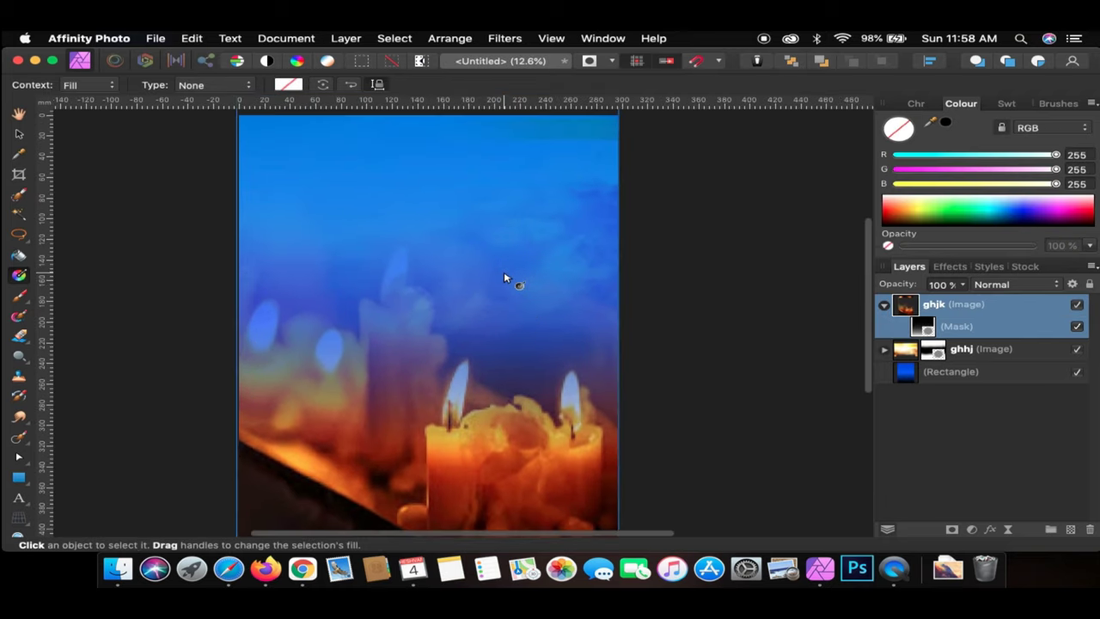
pyautogui.scroll(-1, 505, 277)
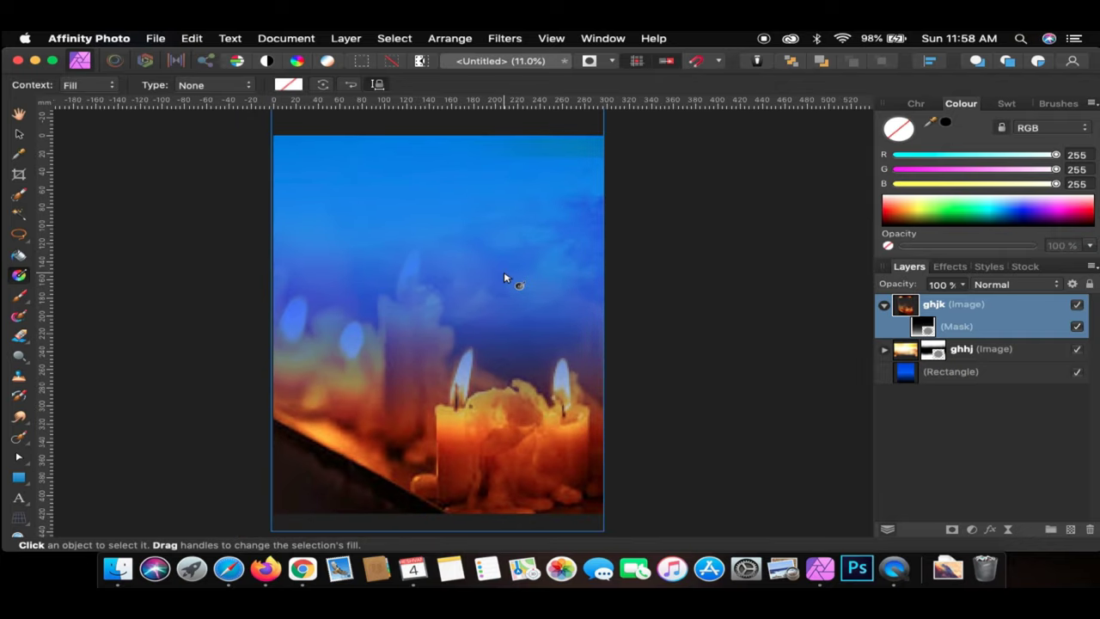
pyautogui.click(18, 134)
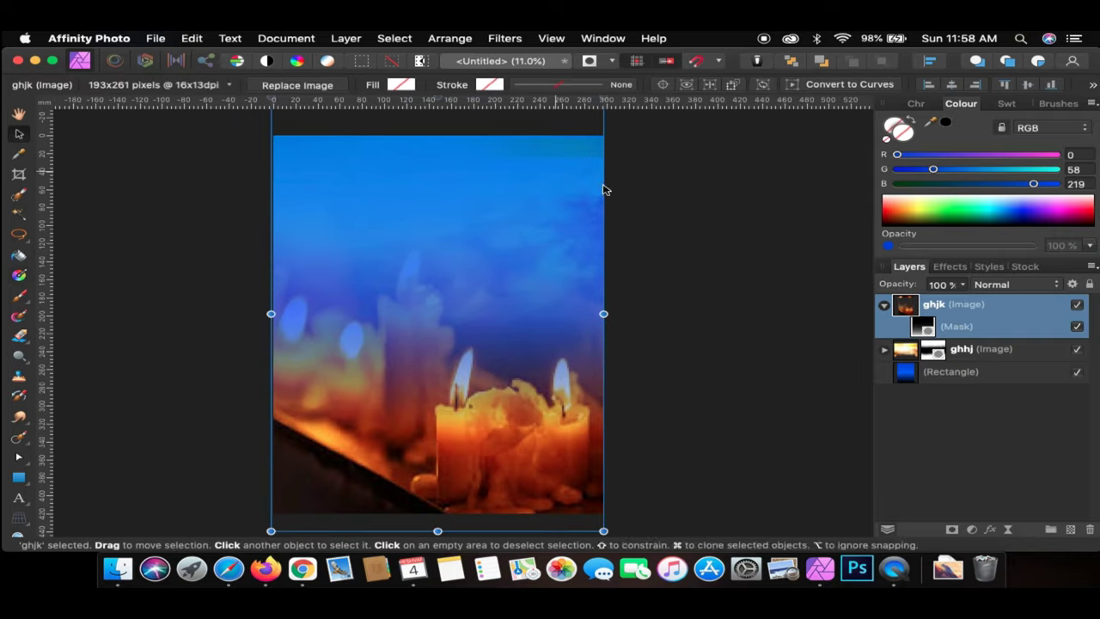
pyautogui.click(885, 307)
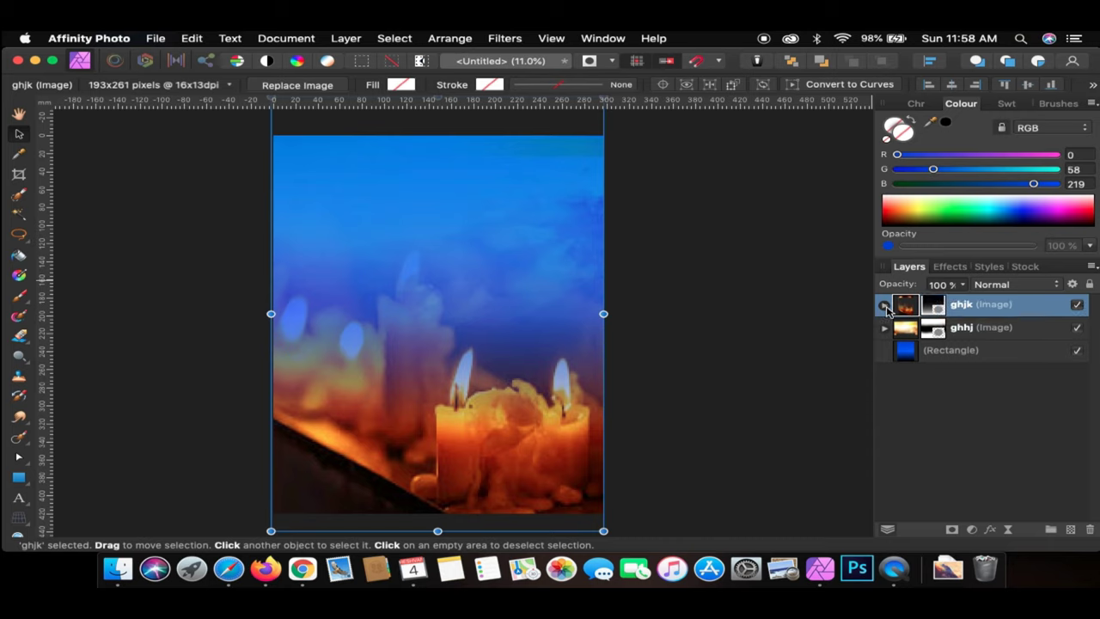
pyautogui.click(964, 287)
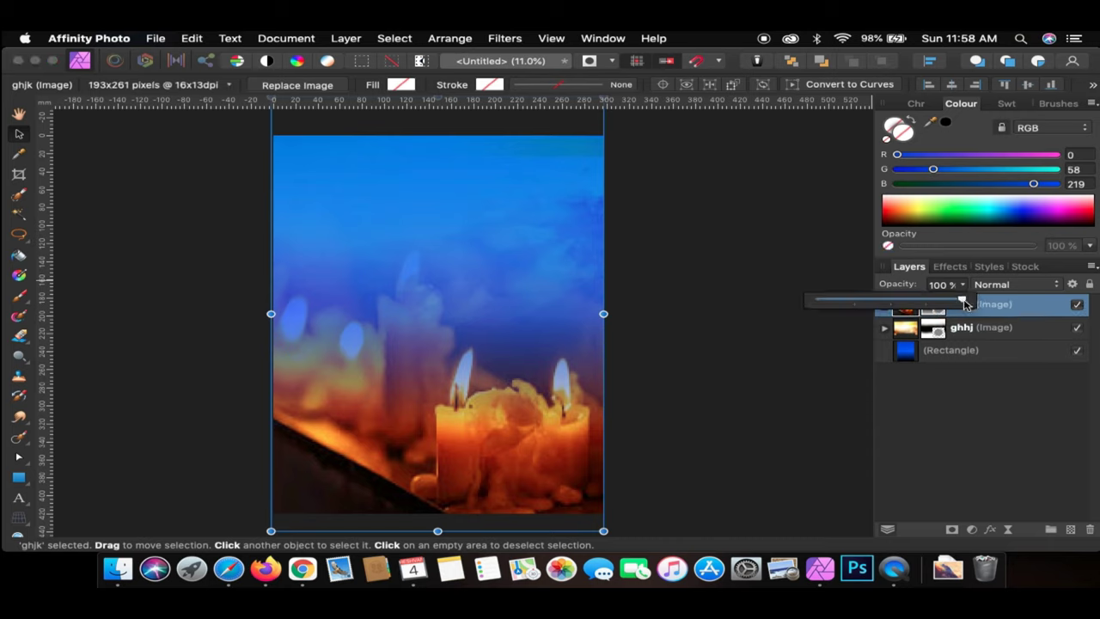
pyautogui.moveTo(962, 304); pyautogui.dragTo(908, 317)
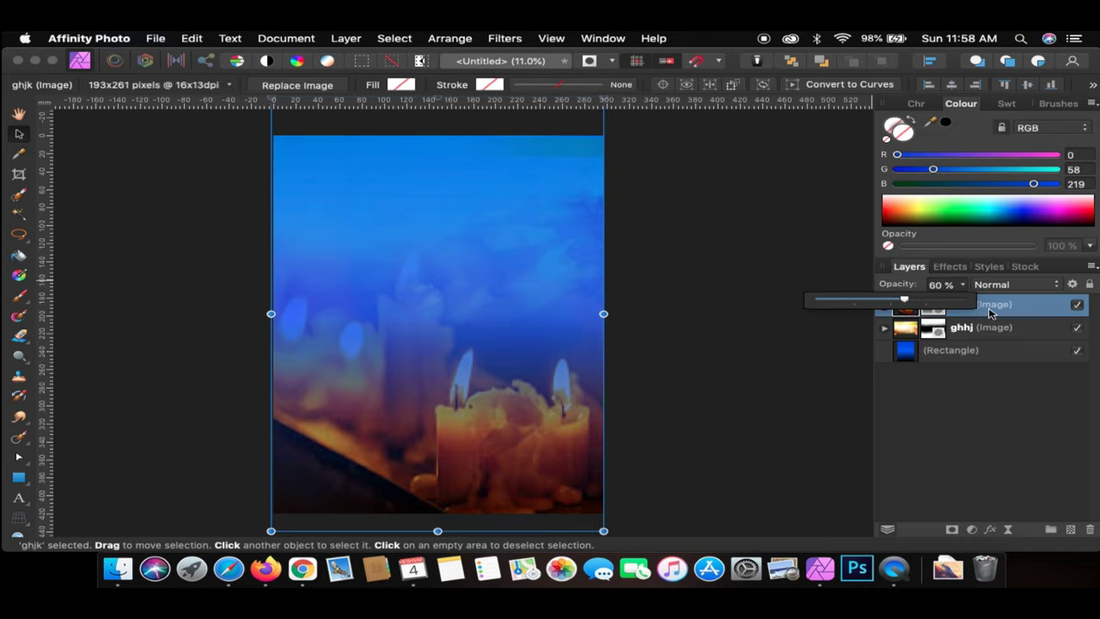
pyautogui.click(1030, 306)
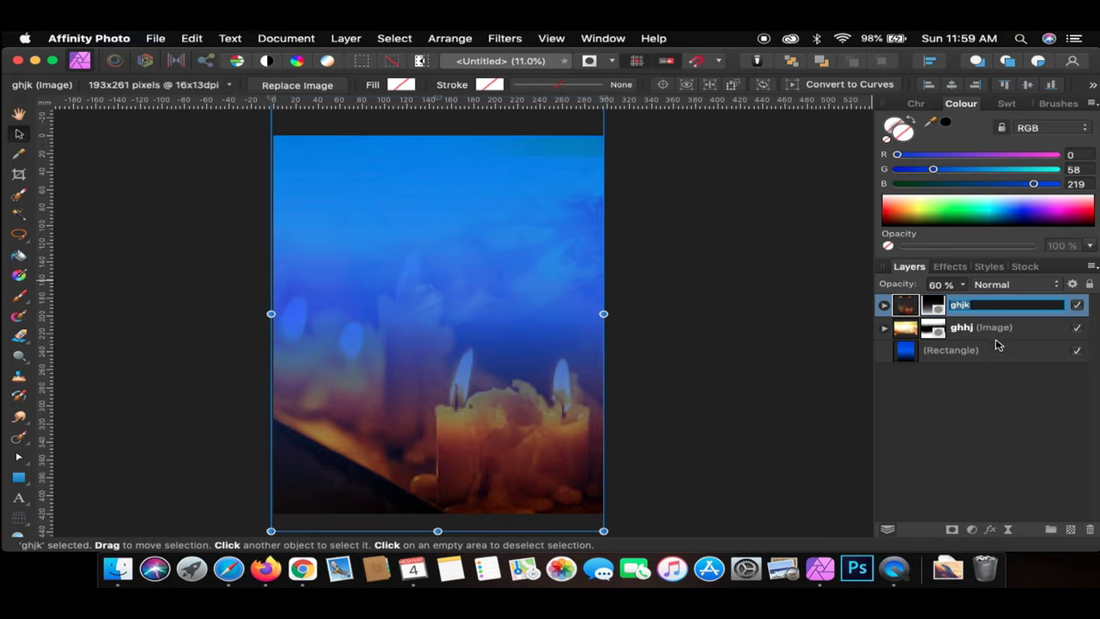
# - Group both candle photos and the blue rectangle into a group named 'Backgrond', then bring up the Revival folder
pyautogui.keyDown('shift'); pyautogui.click(989, 354); pyautogui.keyUp('shift')
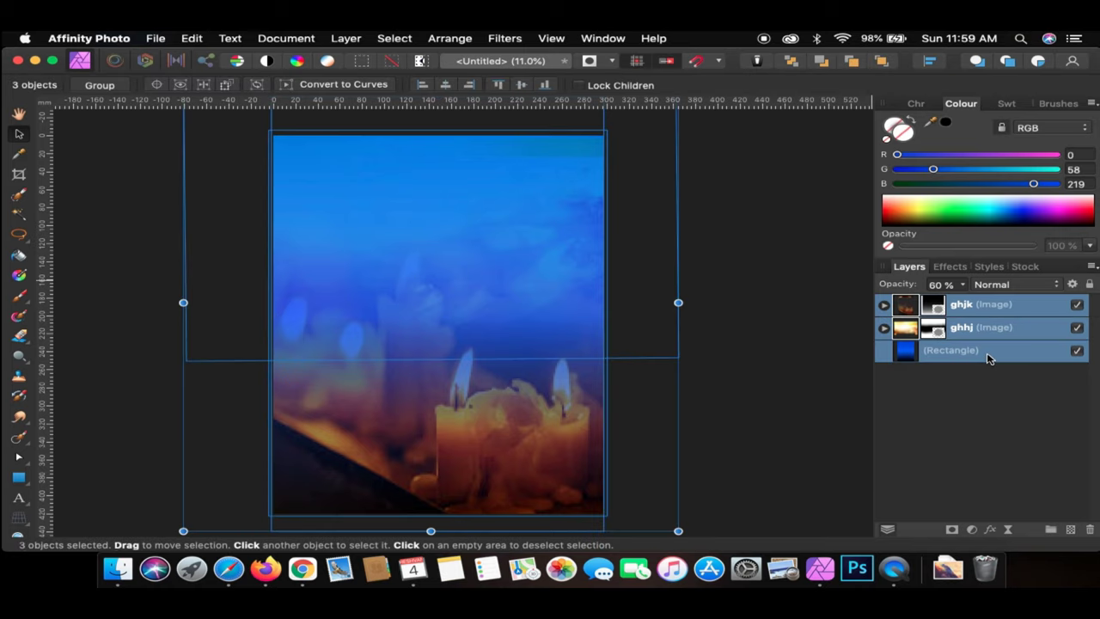
pyautogui.press('super+g')
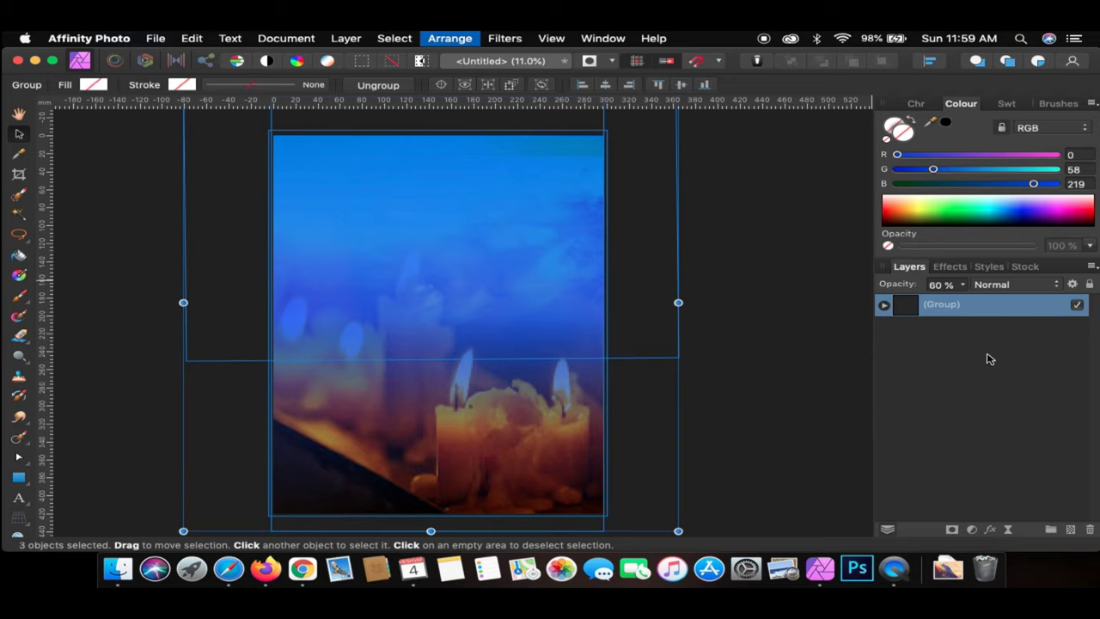
pyautogui.doubleClick(938, 307)
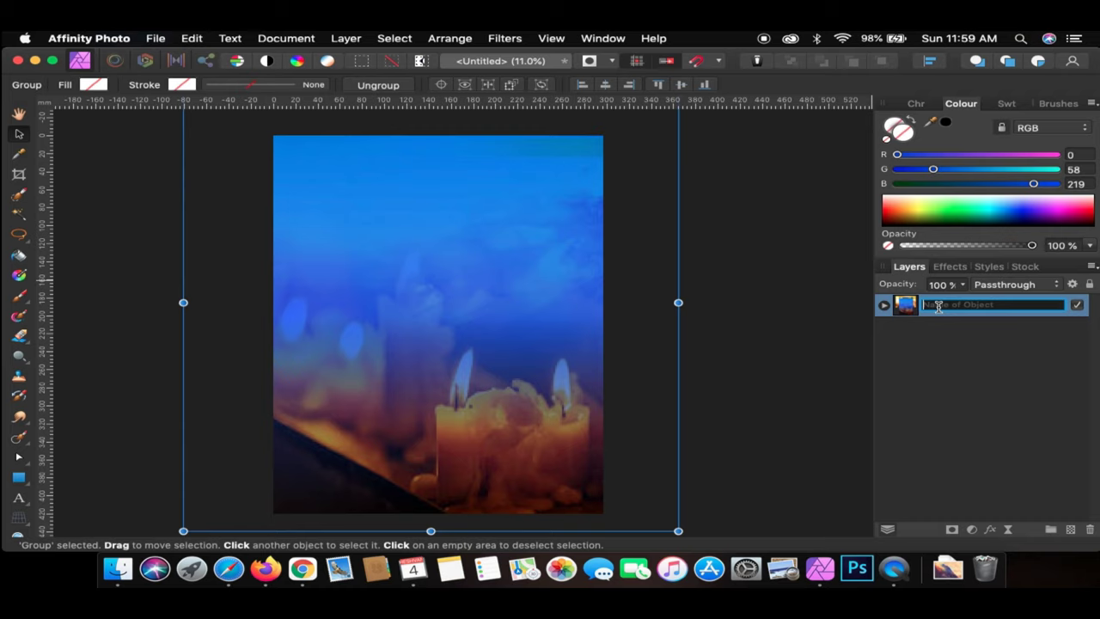
pyautogui.write('Background')
pyautogui.press('Return')
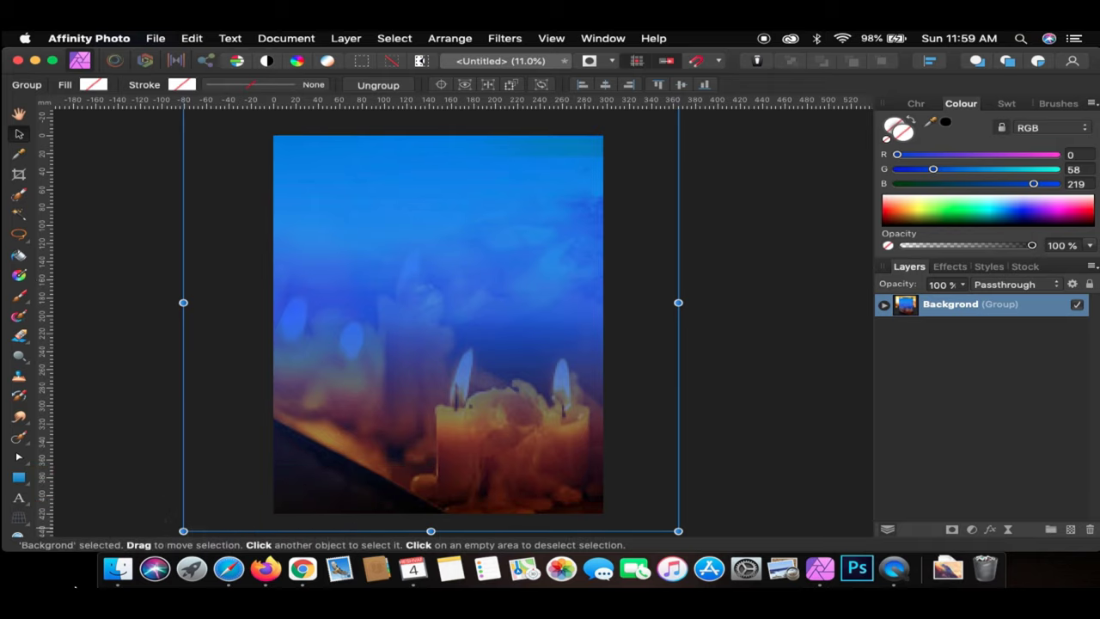
pyautogui.click(119, 580)
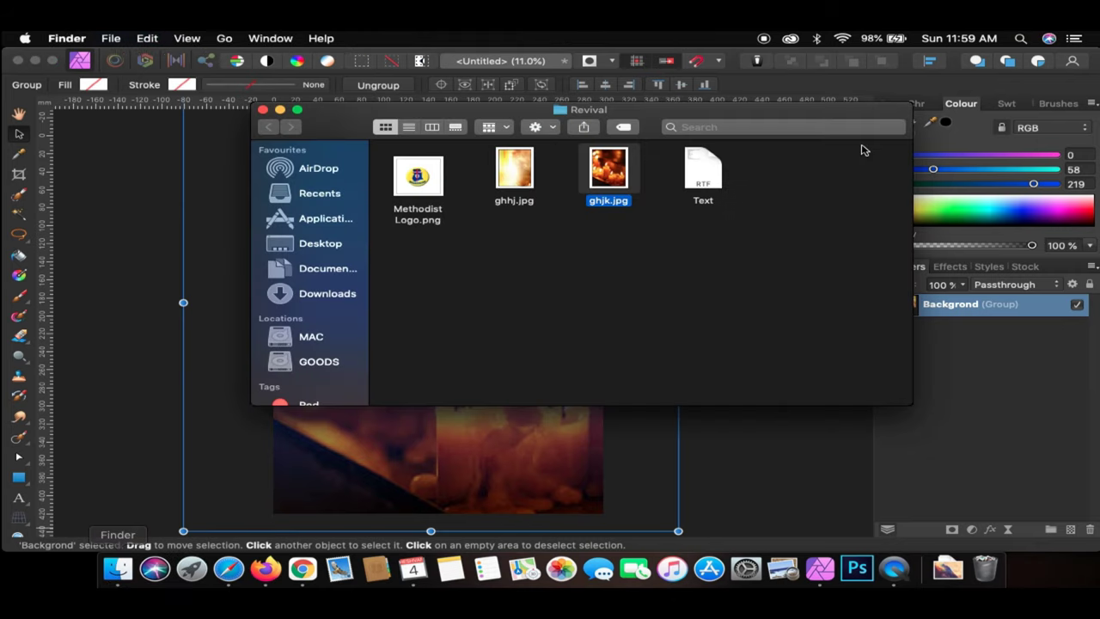
# - Open the Text notes in TextEdit and copy the line 'THE METHODIST CHURCH - GHANA'
pyautogui.doubleClick(704, 172)
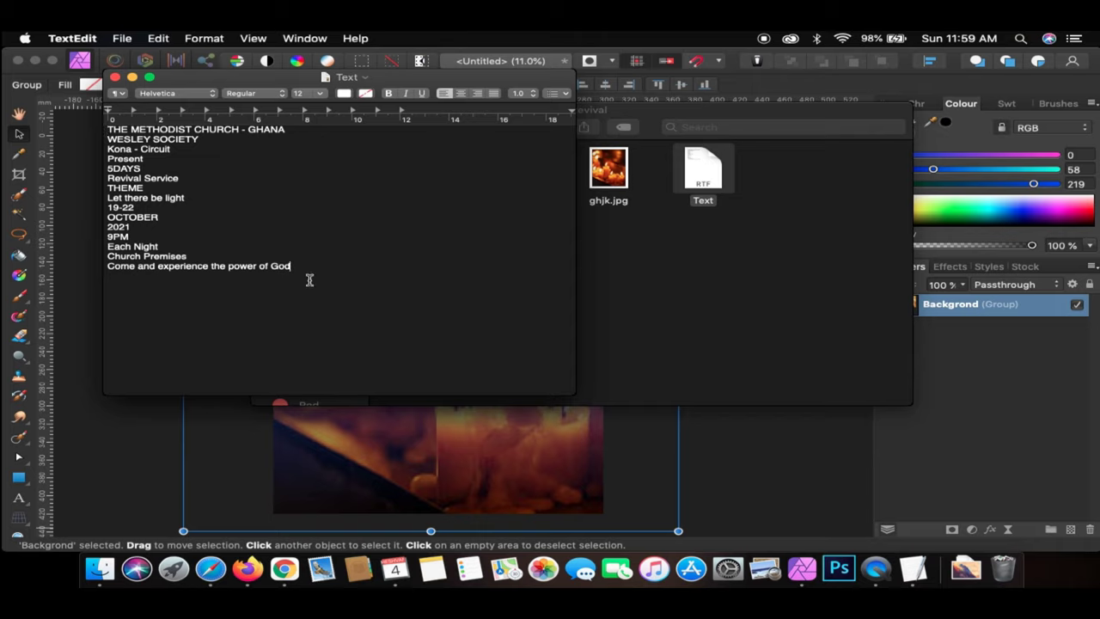
pyautogui.moveTo(310, 280); pyautogui.dragTo(166, 277)
pyautogui.moveTo(304, 127); pyautogui.dragTo(103, 86)
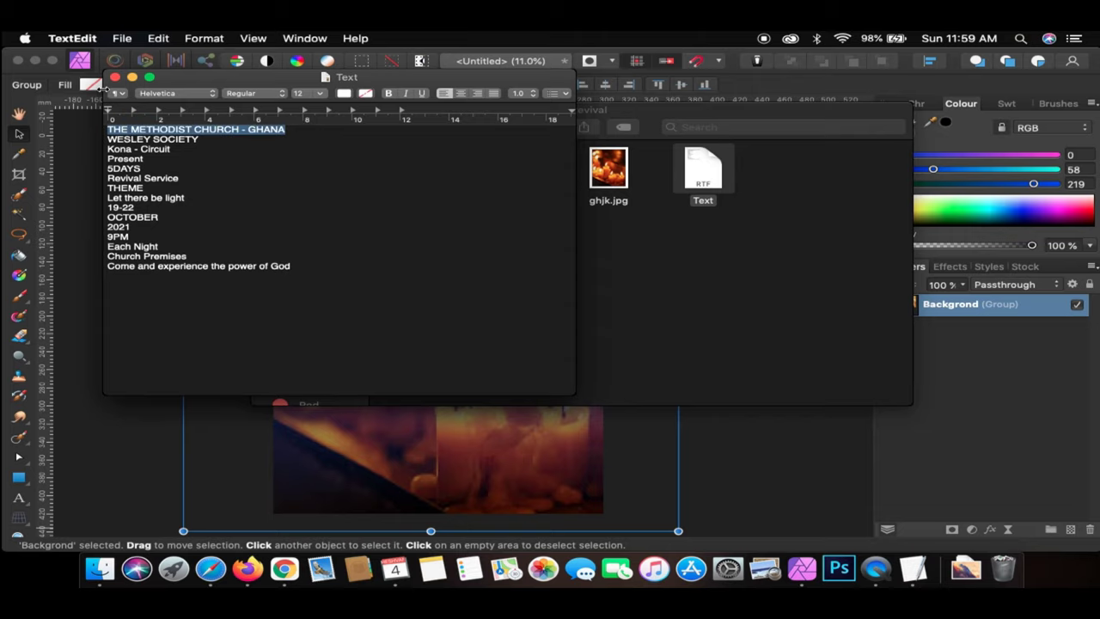
pyautogui.click(354, 480)
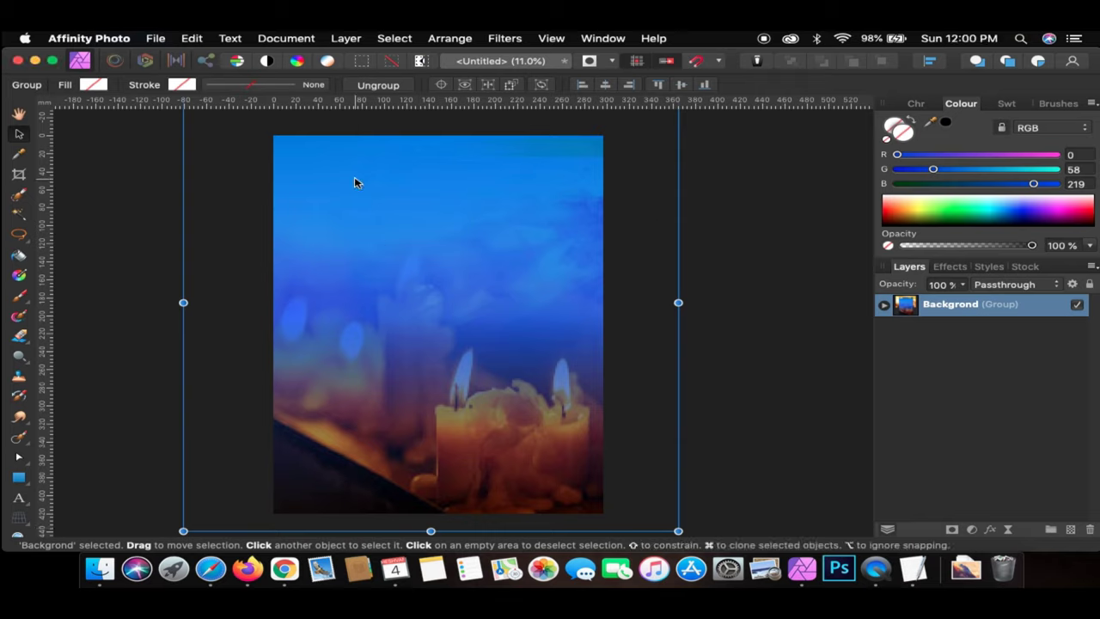
# - Paste the church name as artistic text, enlarge it, and split it onto two lines near the top right
pyautogui.press('t')
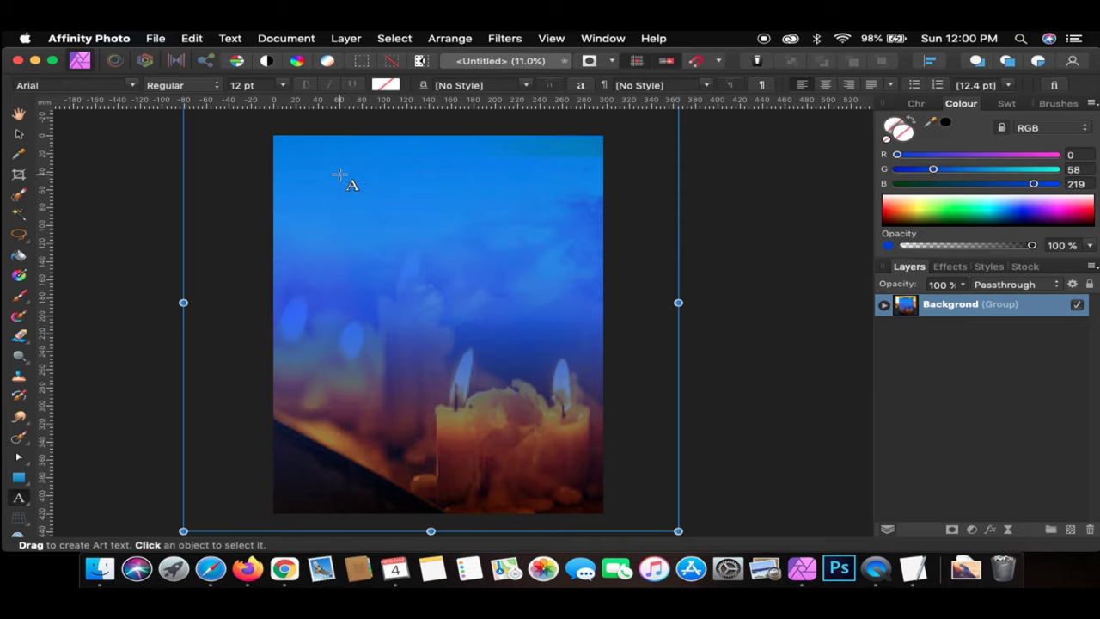
pyautogui.moveTo(339, 175); pyautogui.dragTo(352, 190)
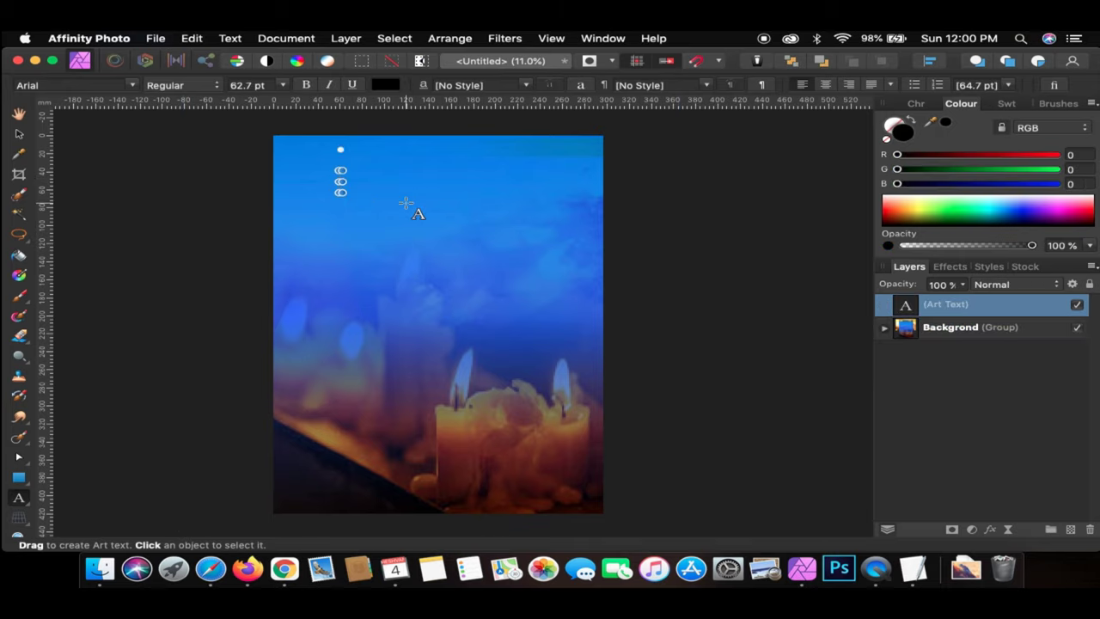
pyautogui.hotkey('ctrl', 'v')
pyautogui.press('Escape')
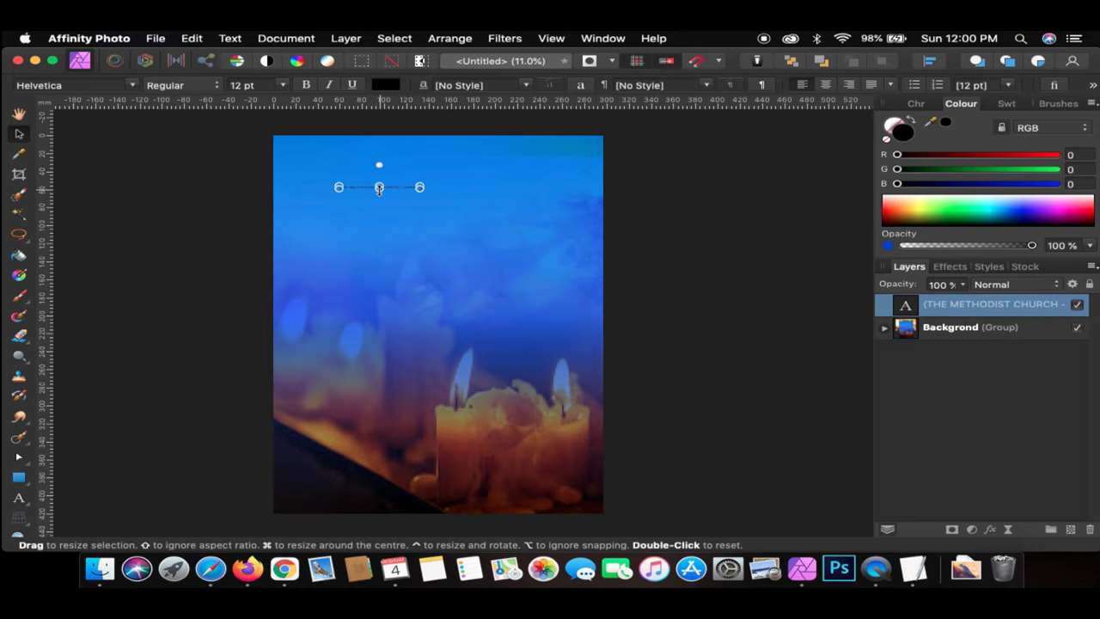
pyautogui.moveTo(378, 187)
pyautogui.mouseDown()
pyautogui.moveTo(380, 200)
pyautogui.moveTo(484, 177)
pyautogui.mouseUp()
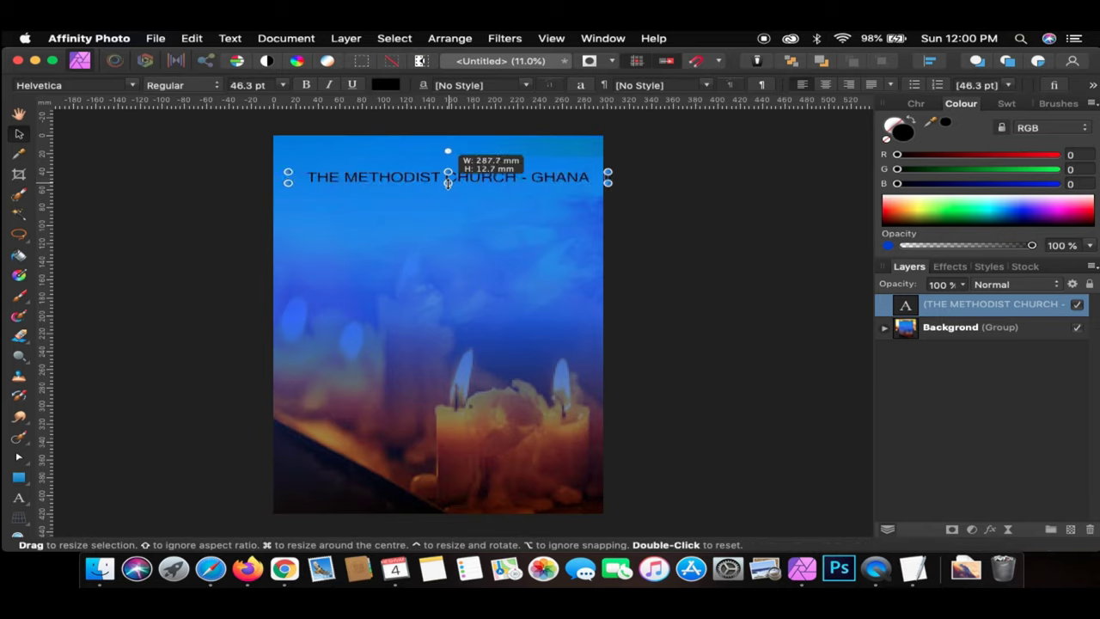
pyautogui.moveTo(448, 178); pyautogui.dragTo(448, 184)
pyautogui.press('t')
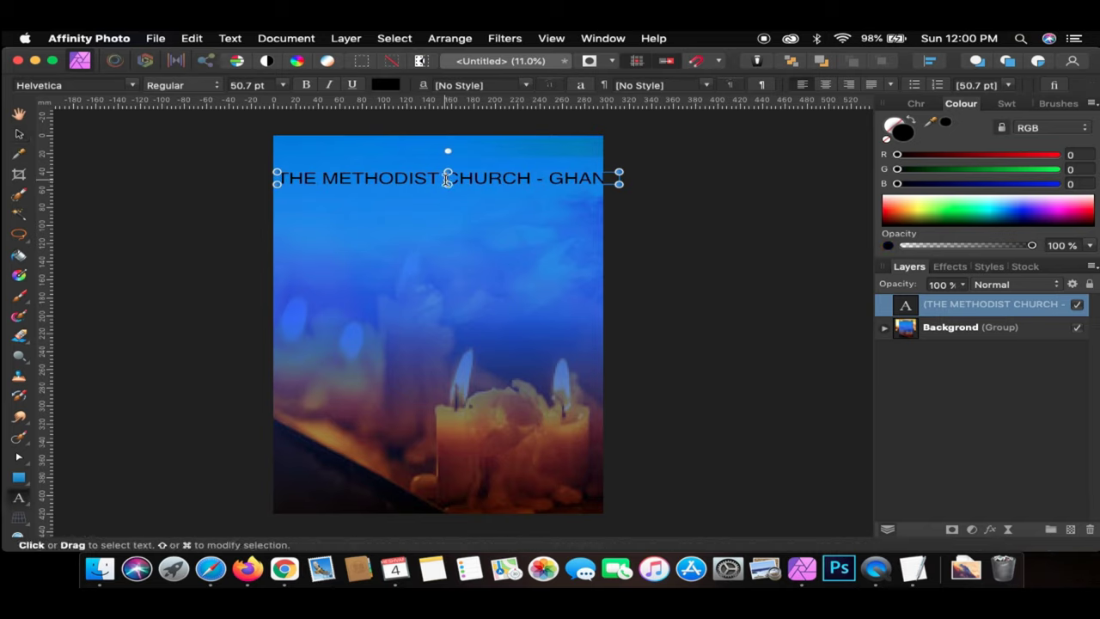
pyautogui.click(446, 178)
pyautogui.press('Return')
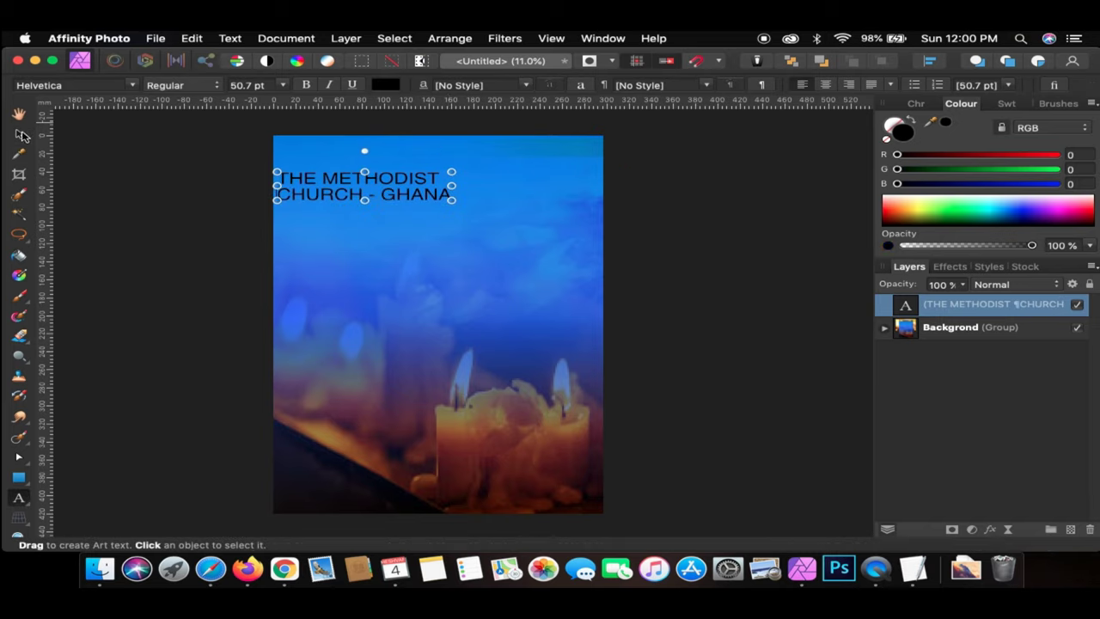
pyautogui.moveTo(342, 178)
pyautogui.mouseDown()
pyautogui.moveTo(456, 162)
pyautogui.moveTo(477, 192)
pyautogui.mouseUp()
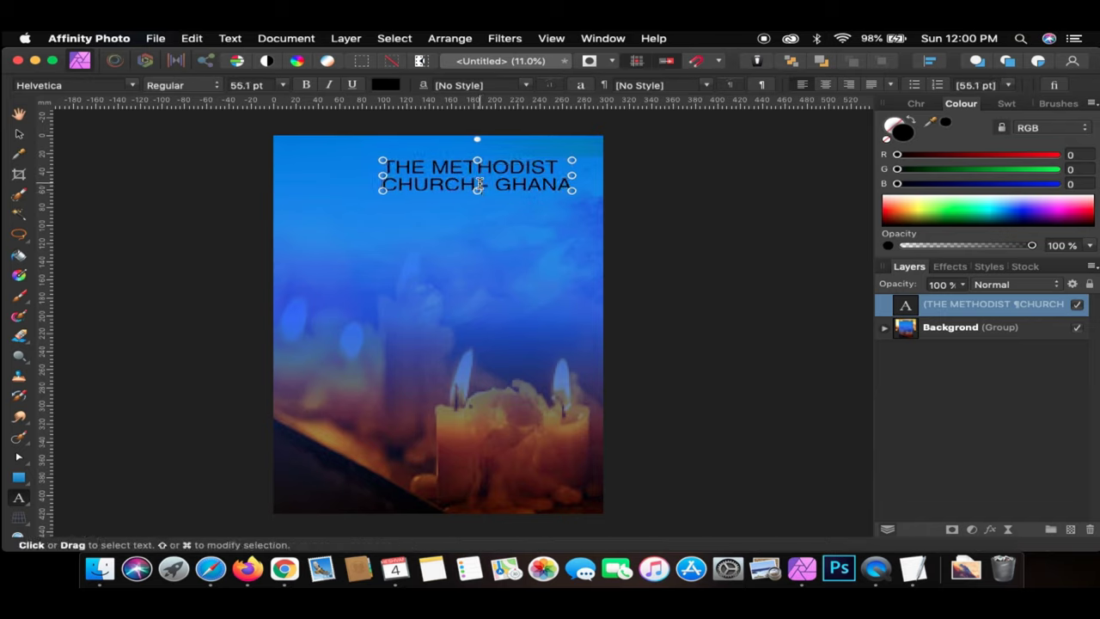
# - Make the title white in Akrobat Black and enlarge it further
pyautogui.press('super+a')
pyautogui.click(916, 103)
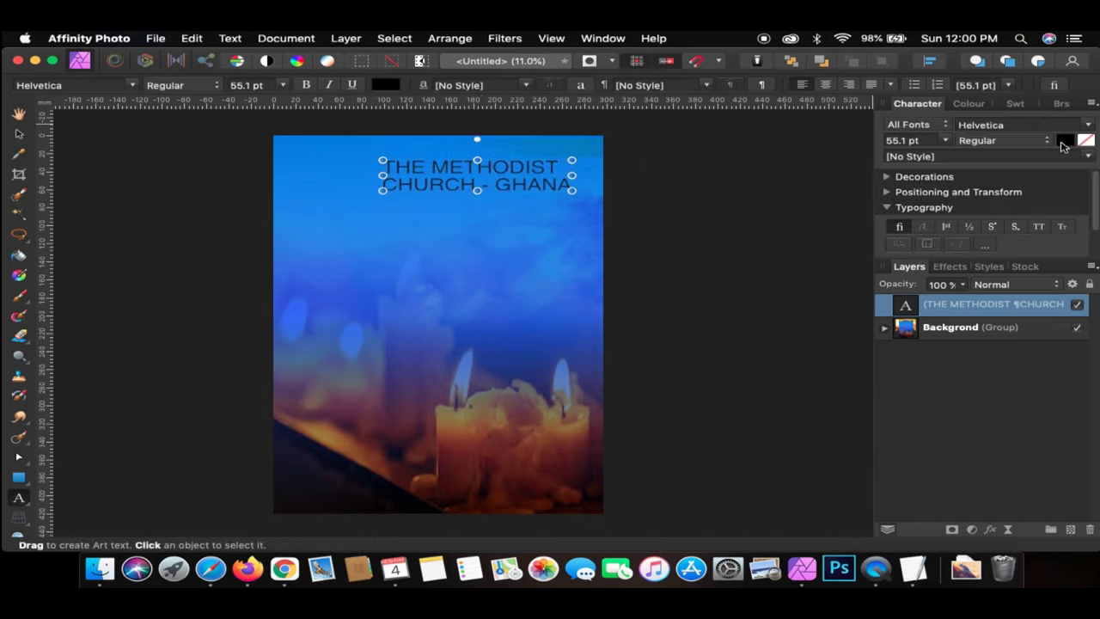
pyautogui.click(1065, 140)
pyautogui.moveTo(981, 248); pyautogui.dragTo(958, 288)
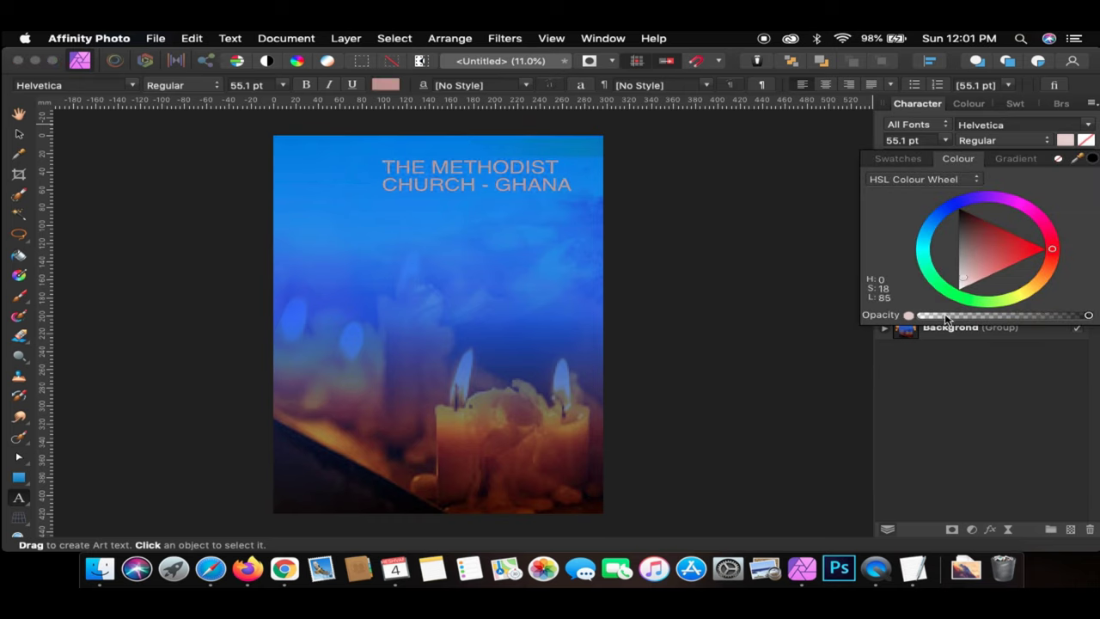
pyautogui.click(1045, 124)
pyautogui.write('ak')
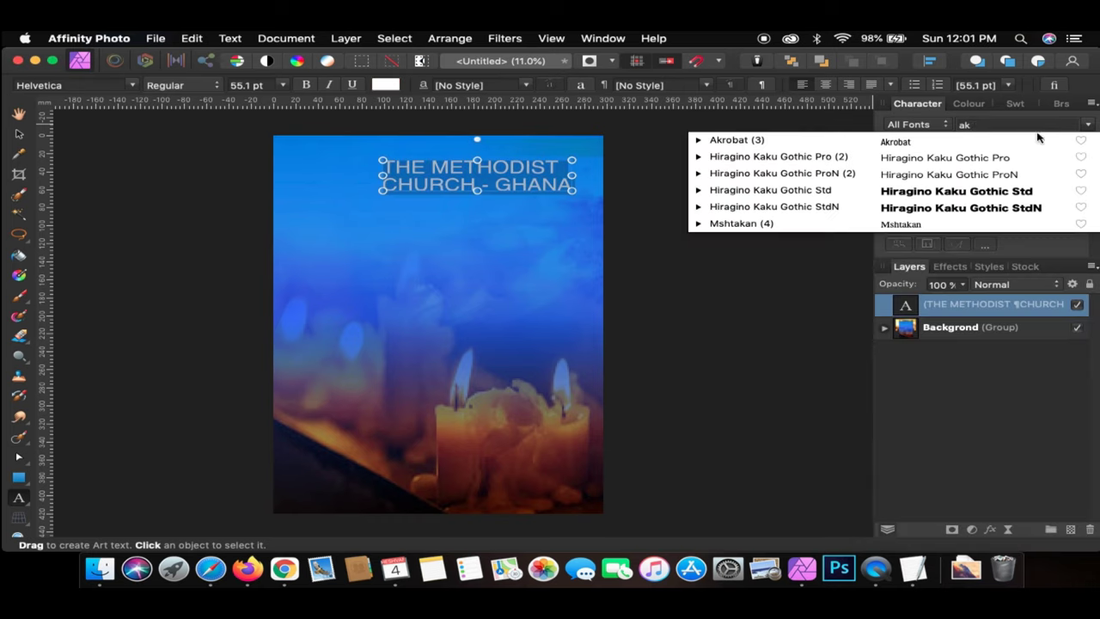
pyautogui.click(1031, 141)
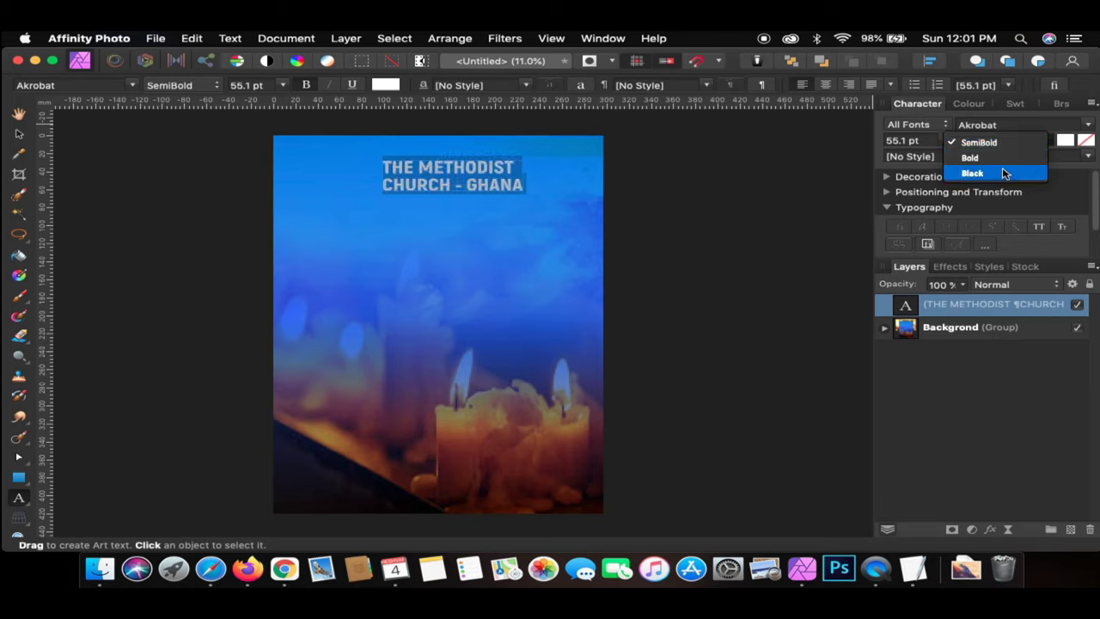
pyautogui.click(1005, 174)
pyautogui.moveTo(453, 196)
pyautogui.mouseDown()
pyautogui.moveTo(487, 163)
pyautogui.moveTo(440, 172)
pyautogui.mouseUp()
pyautogui.press('v')
pyautogui.click(464, 226)
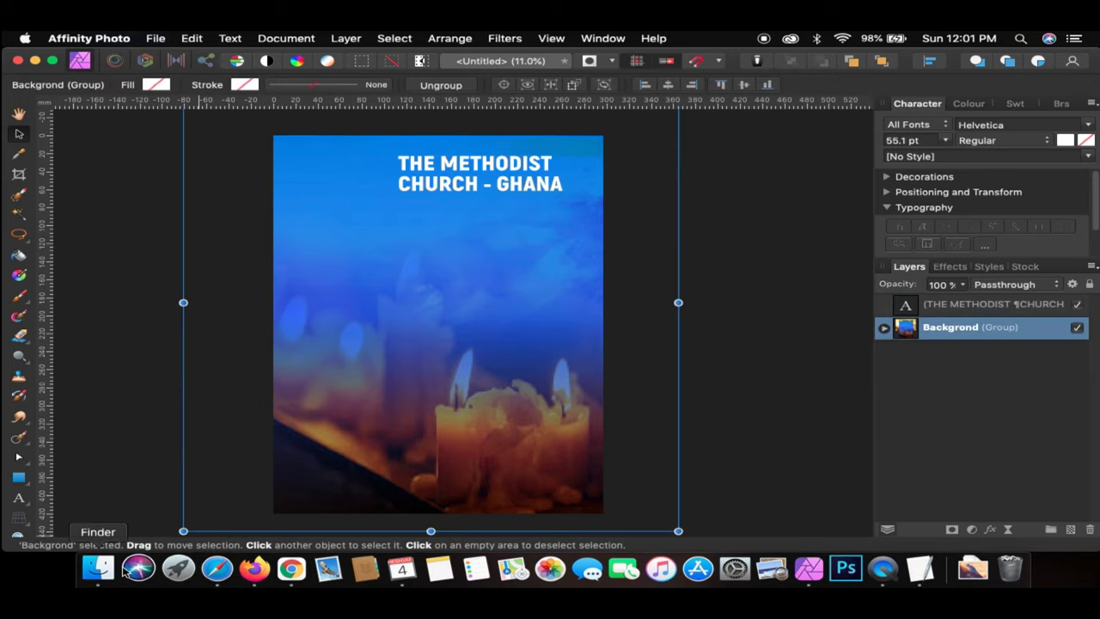
# - Paste 'WESLEY SOCIETY' from the notes below the title in white Arial
pyautogui.click(966, 568)
pyautogui.moveTo(200, 140); pyautogui.dragTo(99, 136)
pyautogui.press('super+c')
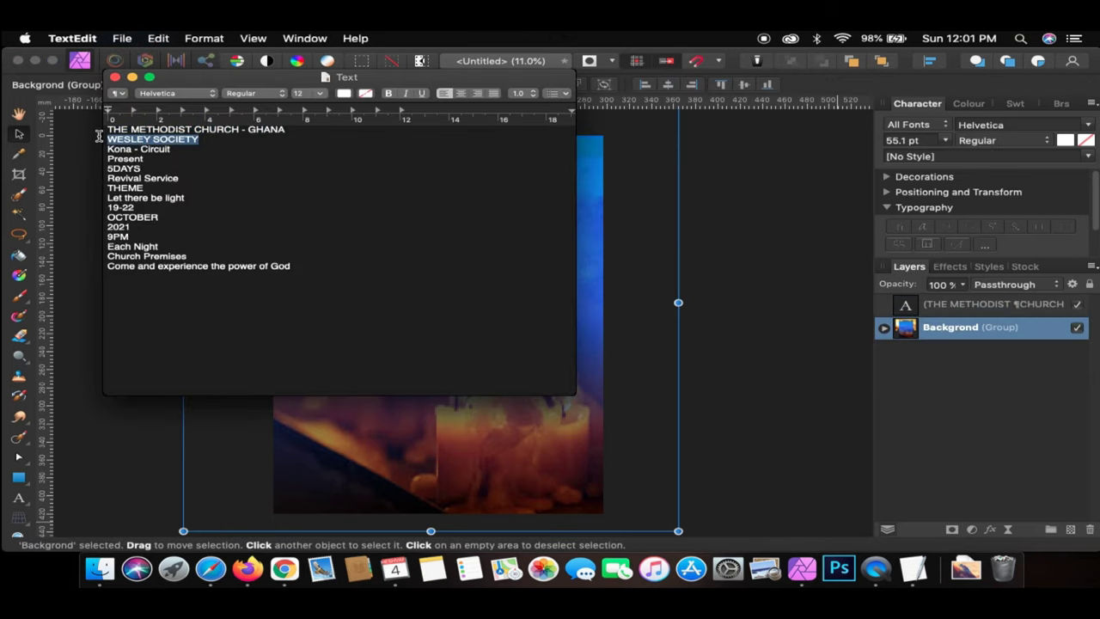
pyautogui.click(419, 447)
pyautogui.press('t')
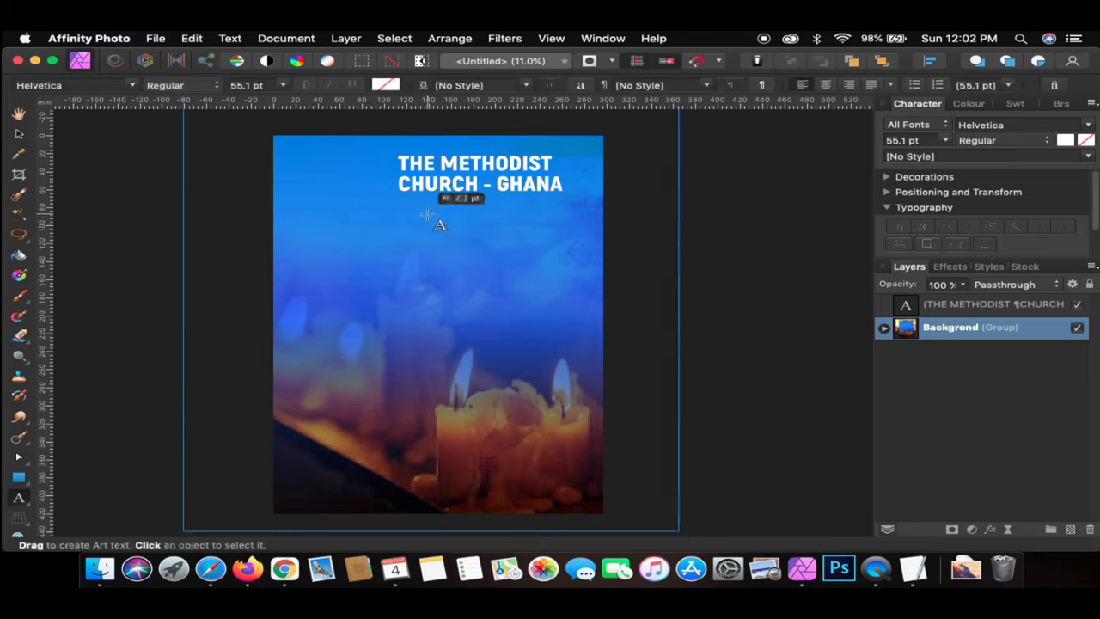
pyautogui.moveTo(427, 221)
pyautogui.mouseDown()
pyautogui.moveTo(444, 242)
pyautogui.moveTo(461, 199)
pyautogui.mouseUp()
pyautogui.press('super+v')
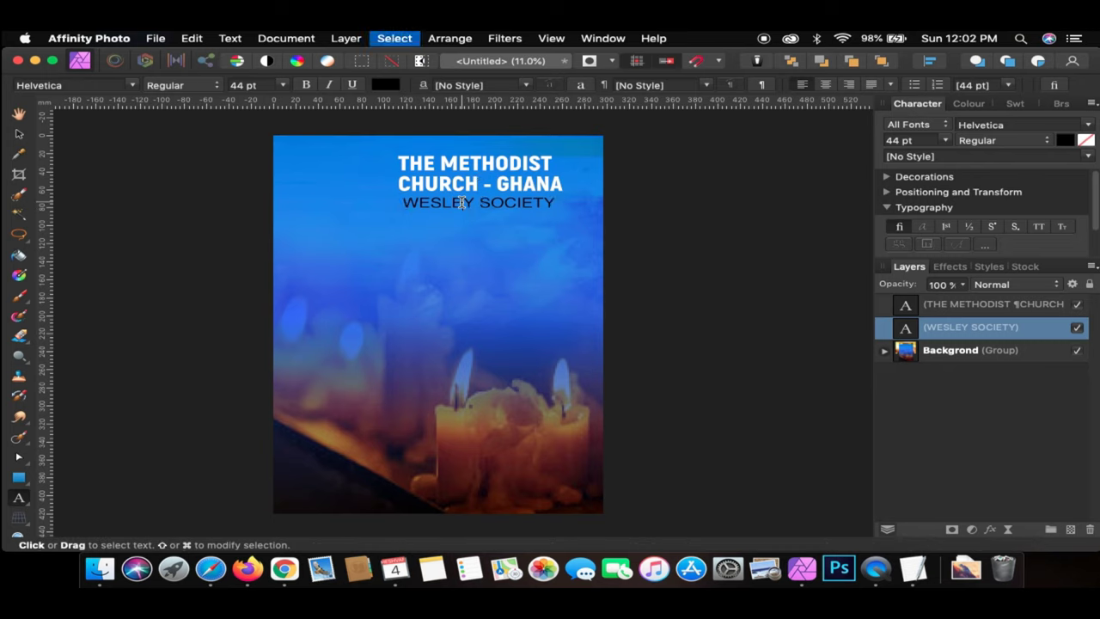
pyautogui.click(1022, 126)
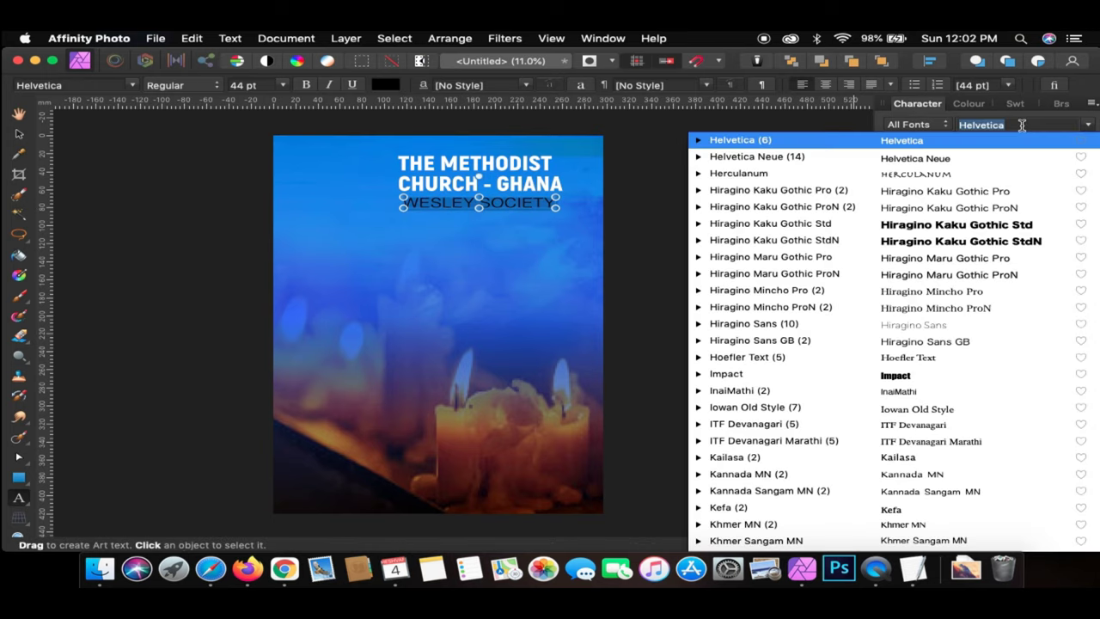
pyautogui.write('Arial')
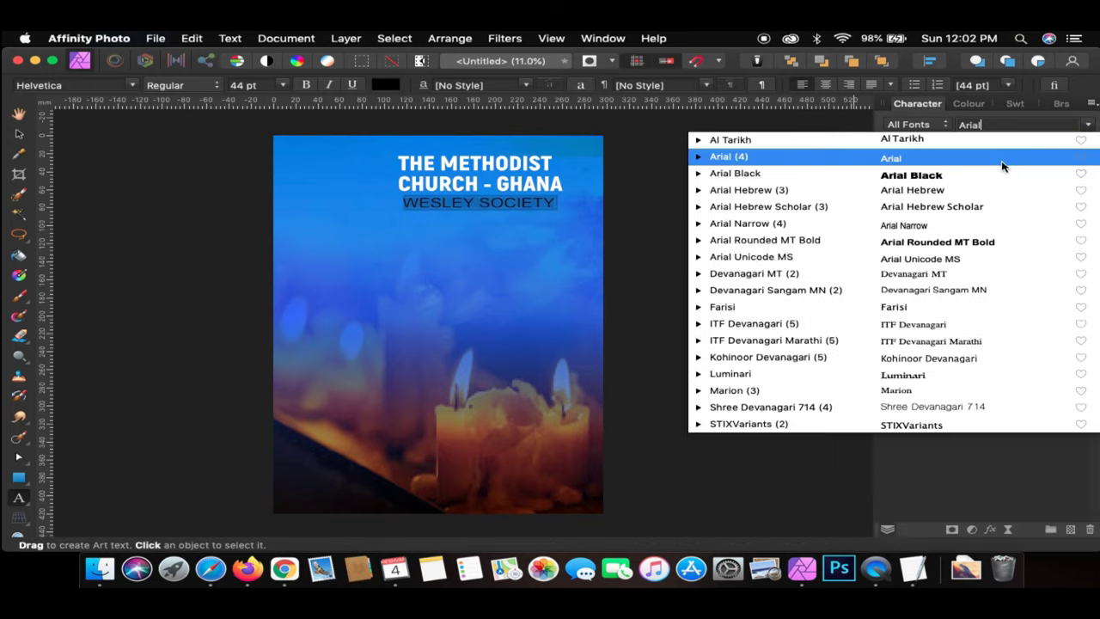
pyautogui.click(1003, 166)
pyautogui.click(1065, 140)
pyautogui.click(958, 289)
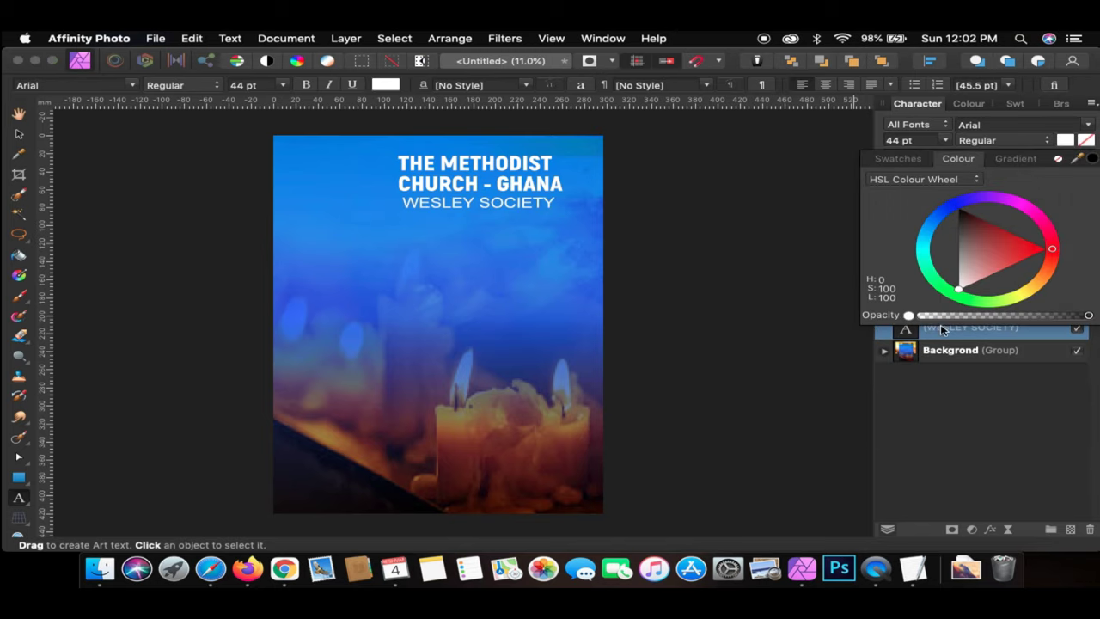
pyautogui.click(19, 133)
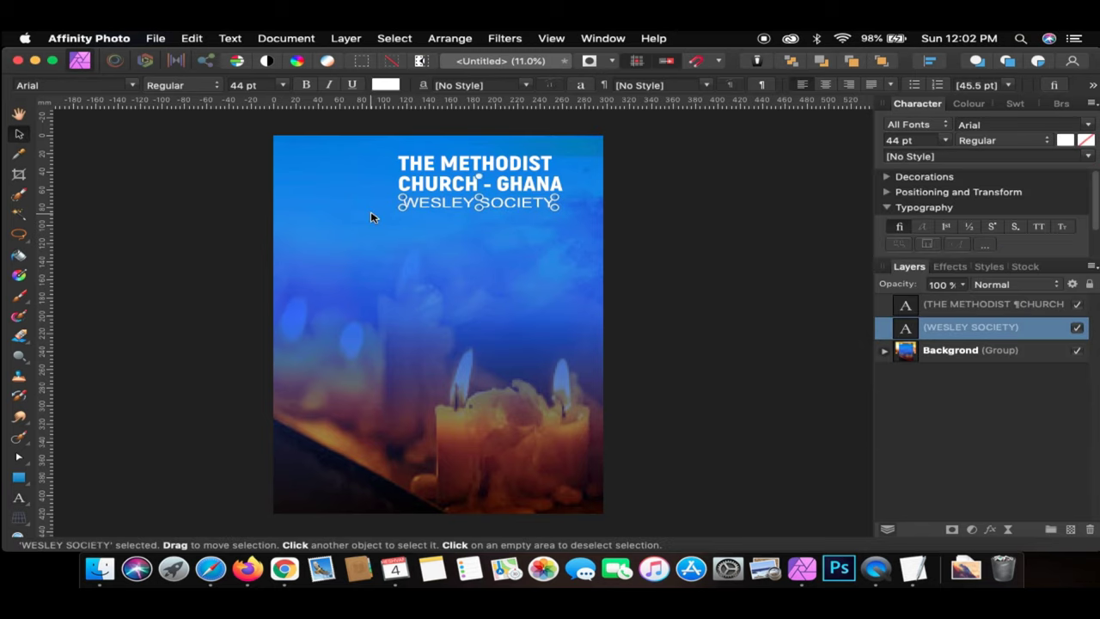
# - Duplicate that line beneath it and replace the copy with white Arial 'Kona - Circuit'
pyautogui.press('super+j')
pyautogui.moveTo(447, 207); pyautogui.dragTo(445, 223)
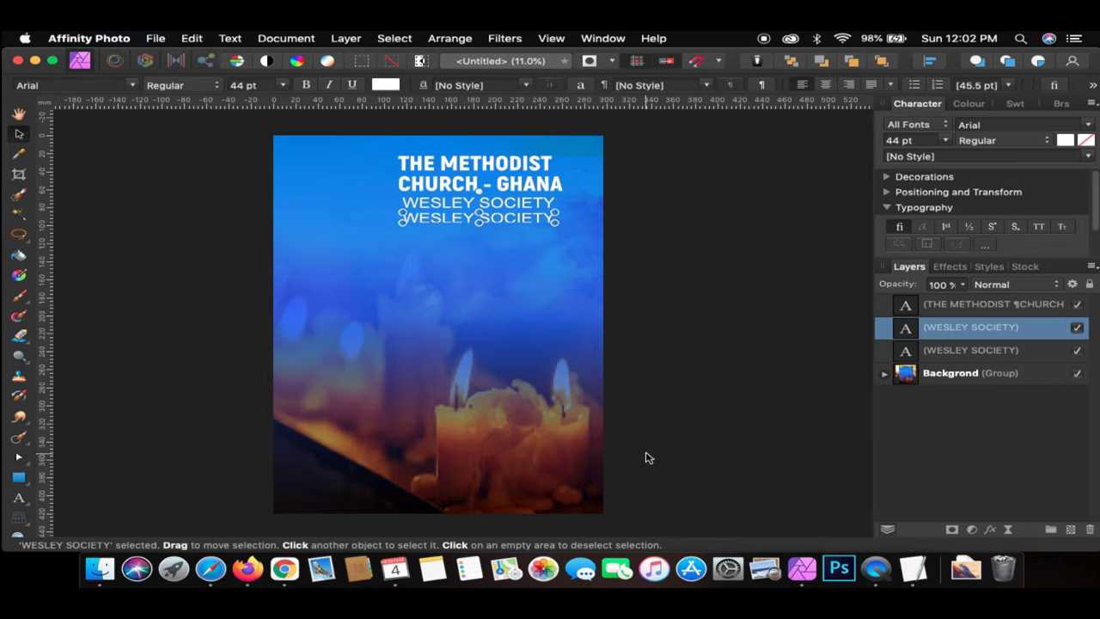
pyautogui.click(913, 568)
pyautogui.doubleClick(154, 148)
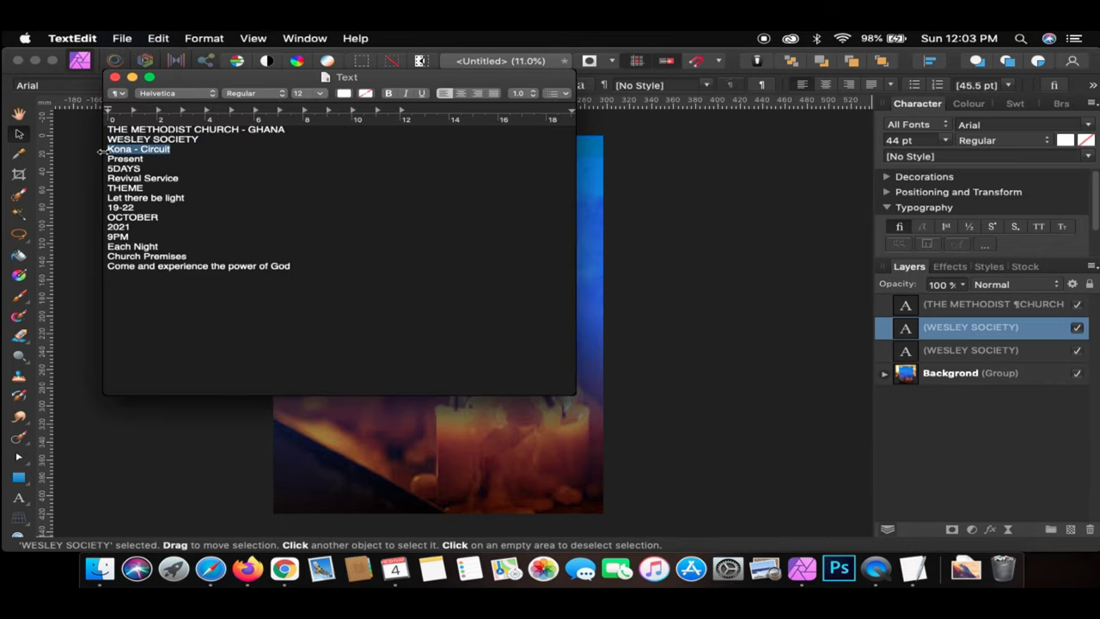
pyautogui.click(582, 411)
pyautogui.doubleClick(484, 217)
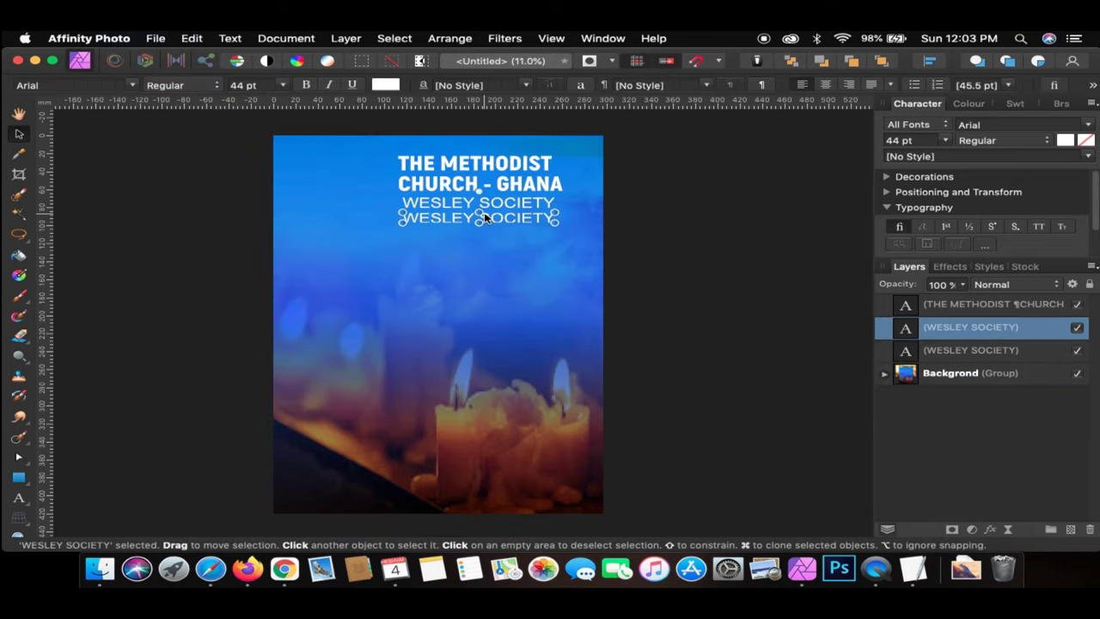
pyautogui.write('Kona - Circuit')
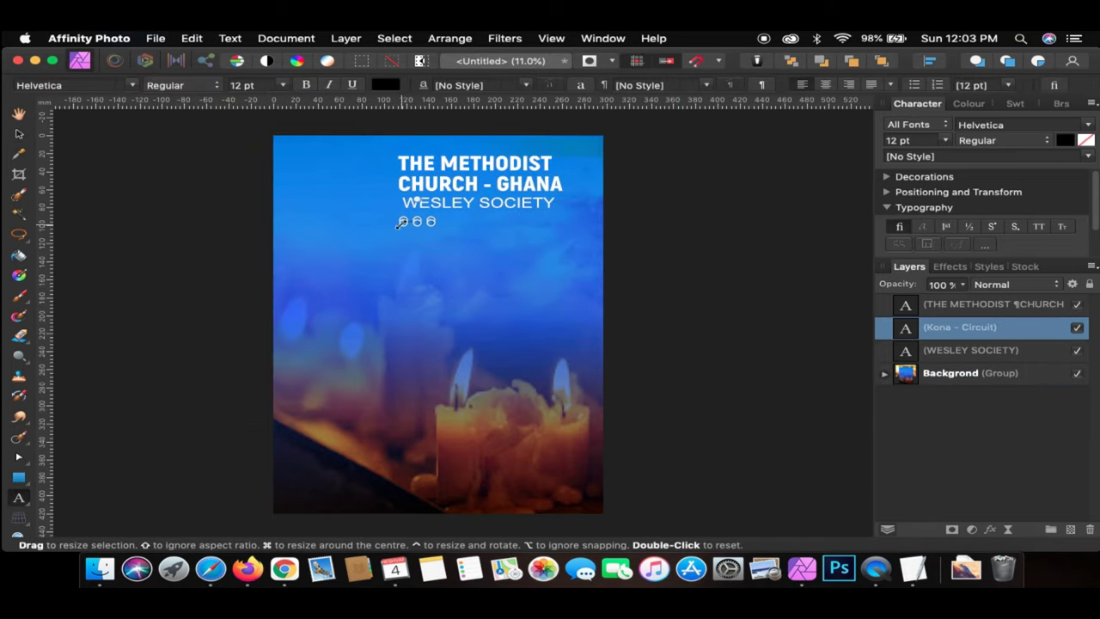
pyautogui.moveTo(415, 224)
pyautogui.mouseDown()
pyautogui.moveTo(348, 230)
pyautogui.moveTo(455, 220)
pyautogui.mouseUp()
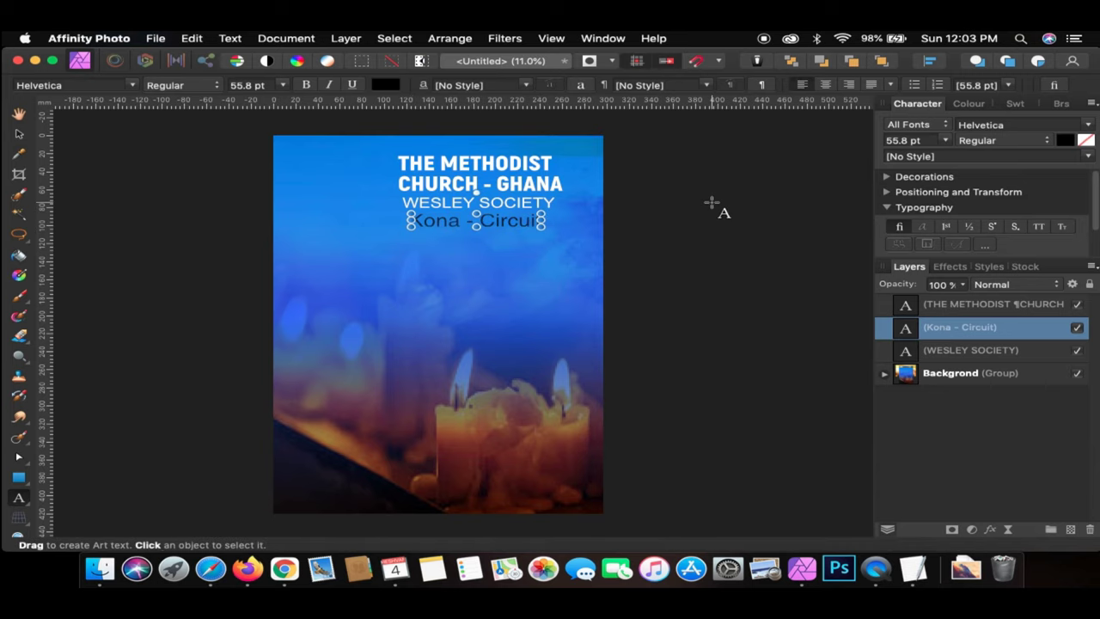
pyautogui.click(992, 125)
pyautogui.write('Arial')
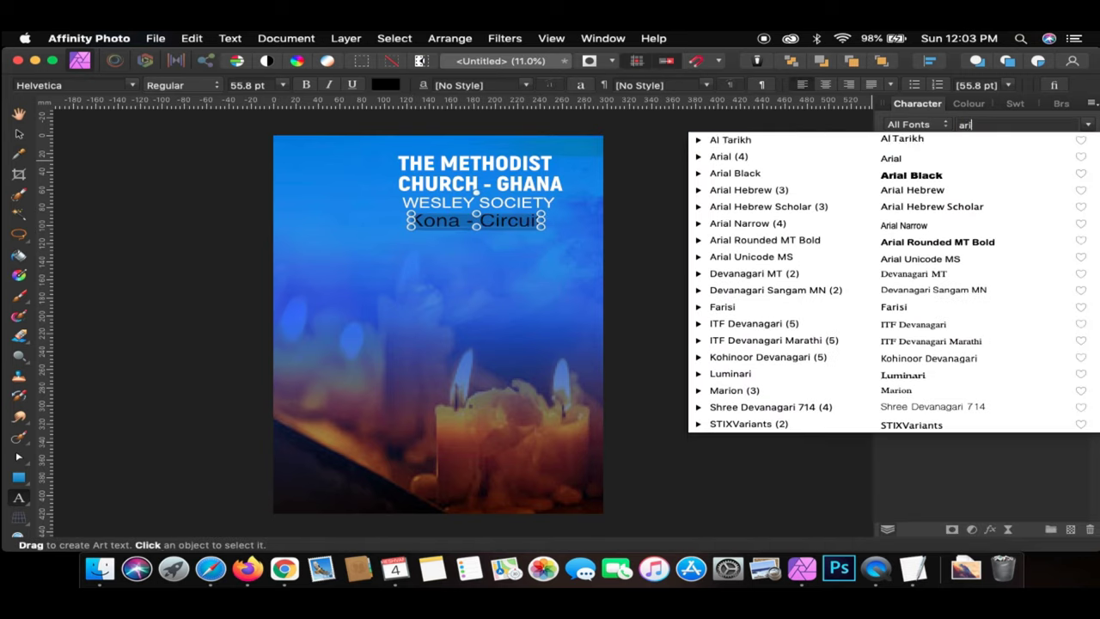
pyautogui.press('Return')
pyautogui.click(1069, 141)
pyautogui.click(958, 289)
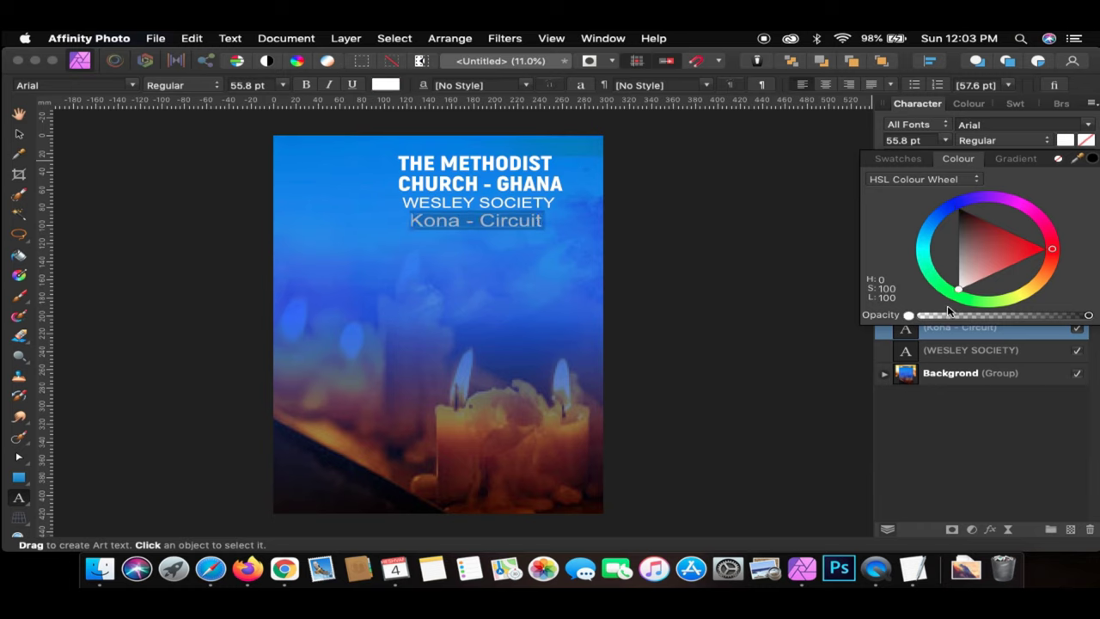
pyautogui.click(21, 136)
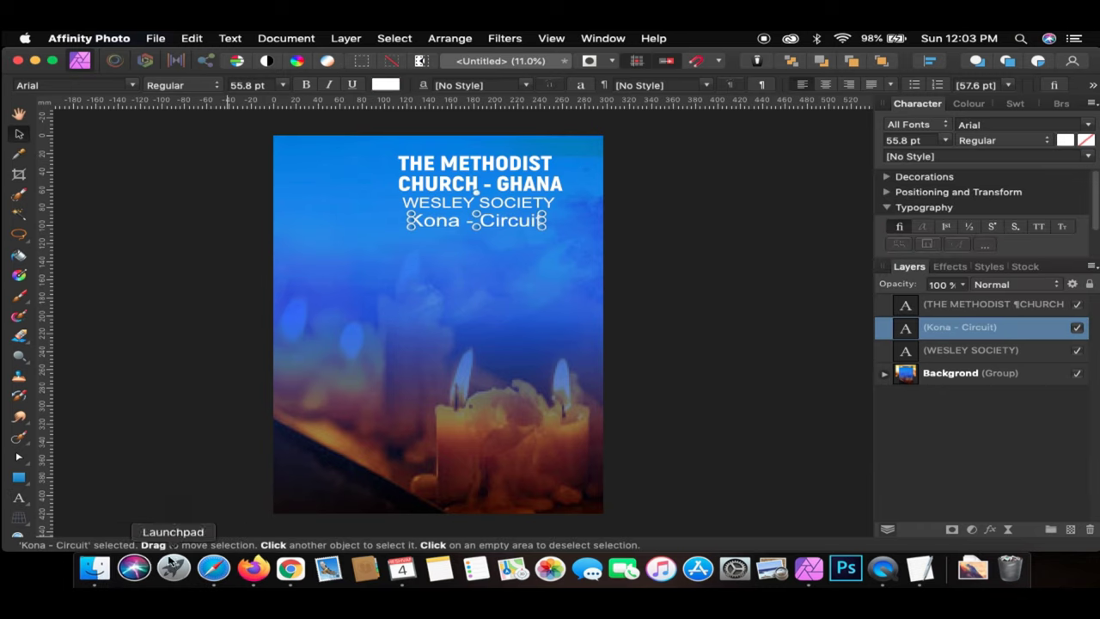
# - Drag Methodist Logo.png from the Revival folder onto the flyer's top left
pyautogui.click(970, 569)
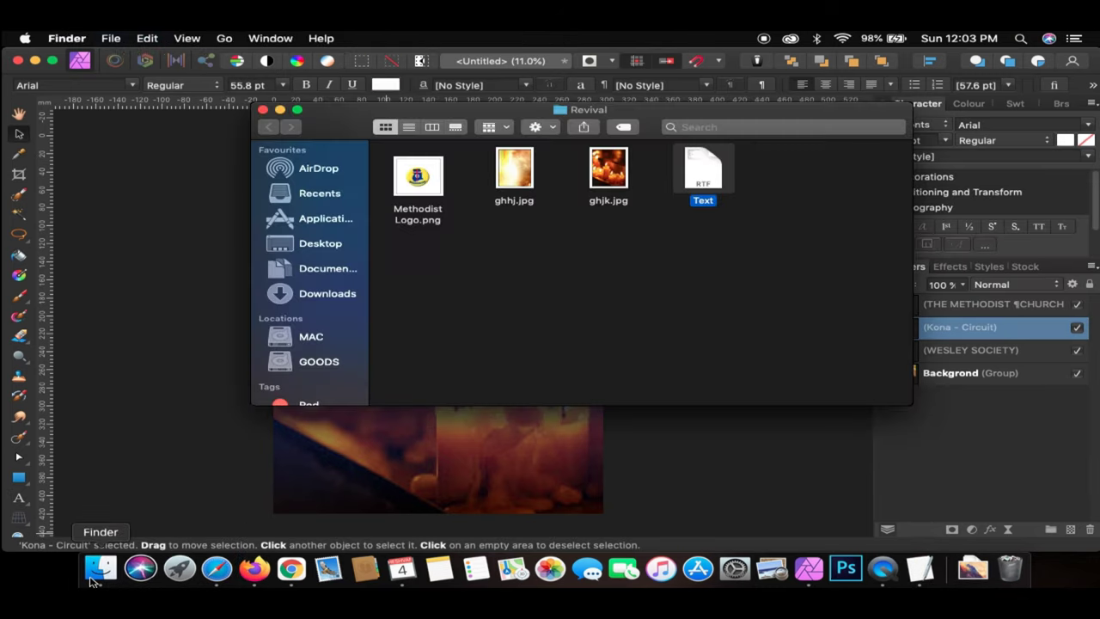
pyautogui.click(425, 180)
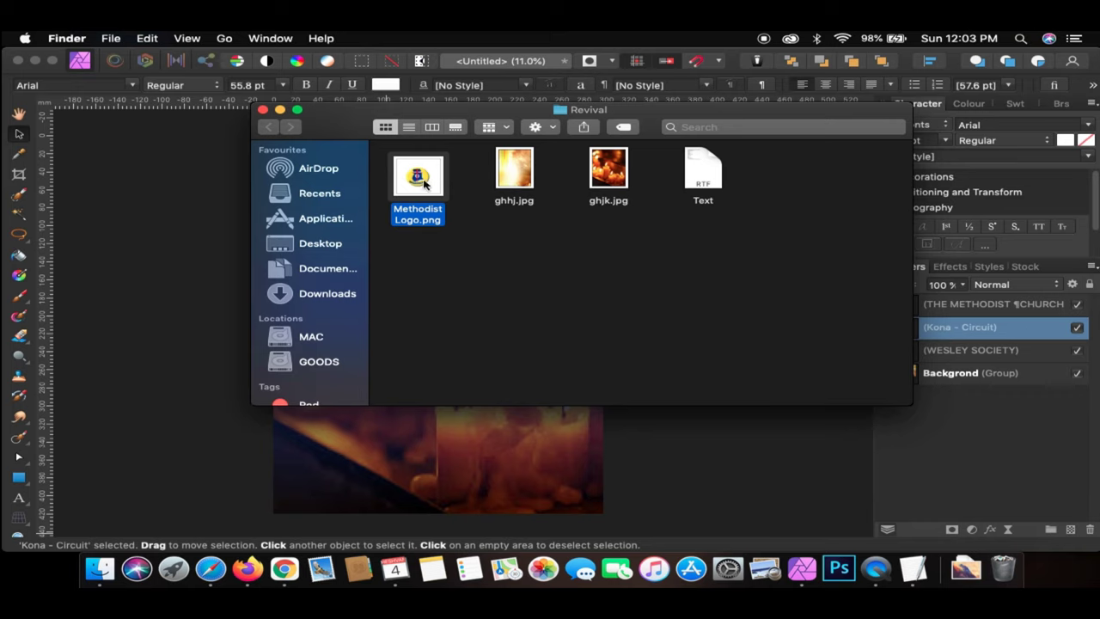
pyautogui.moveTo(423, 183)
pyautogui.mouseDown()
pyautogui.moveTo(332, 194)
pyautogui.moveTo(336, 274)
pyautogui.moveTo(342, 224)
pyautogui.moveTo(347, 256)
pyautogui.mouseUp()
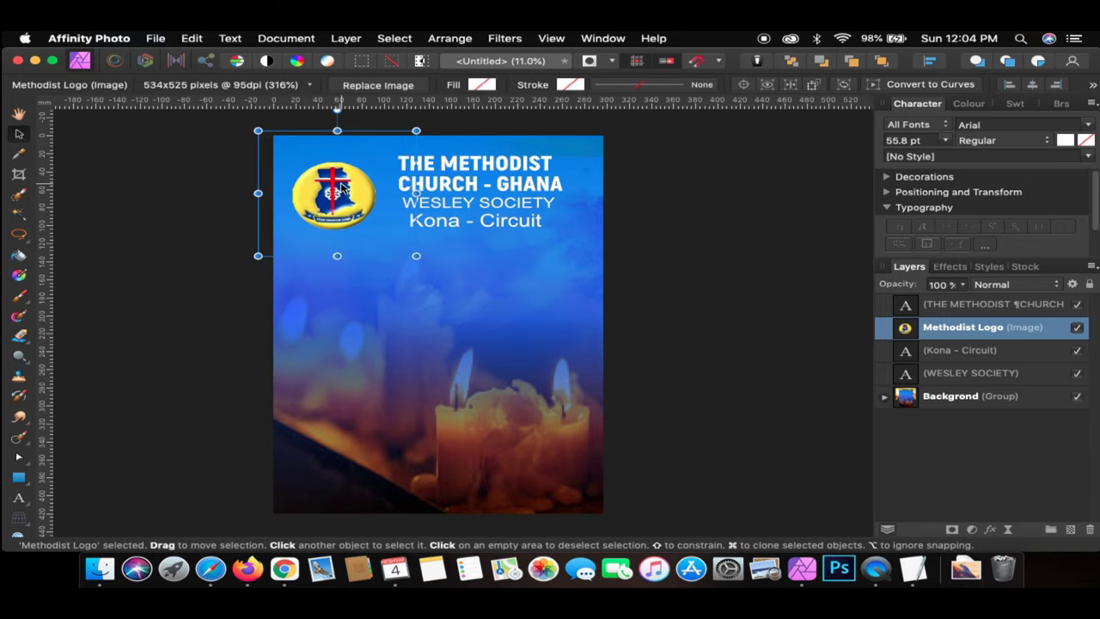
pyautogui.click(385, 302)
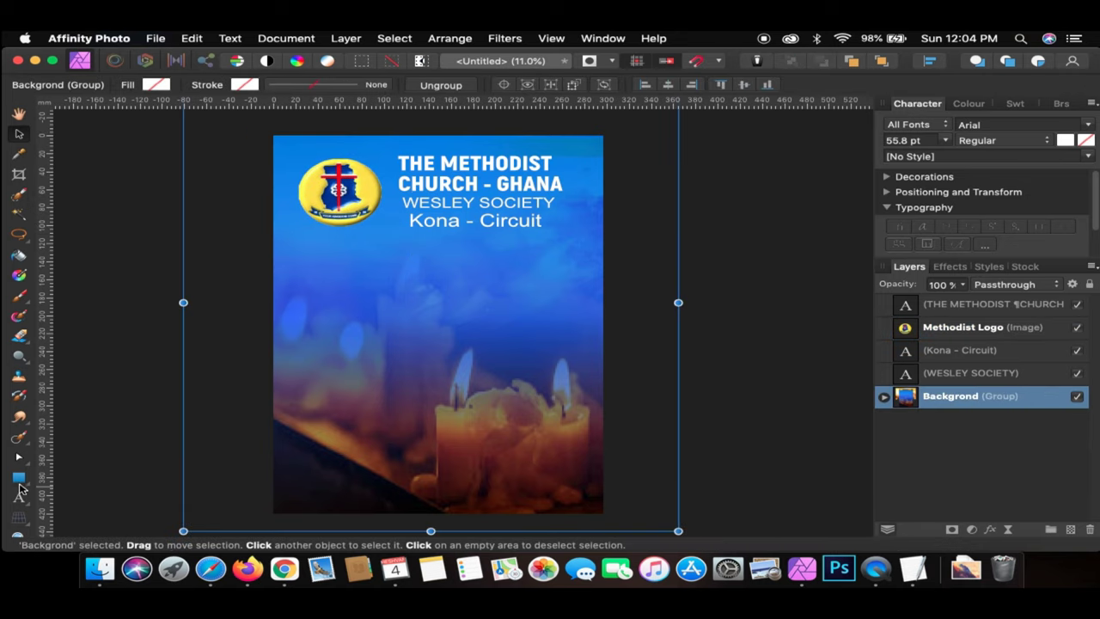
# - Draw a thin vertical rectangle between the logo and the heading, and fill it white
pyautogui.click(18, 478)
pyautogui.moveTo(386, 163); pyautogui.dragTo(391, 222)
pyautogui.click(112, 84)
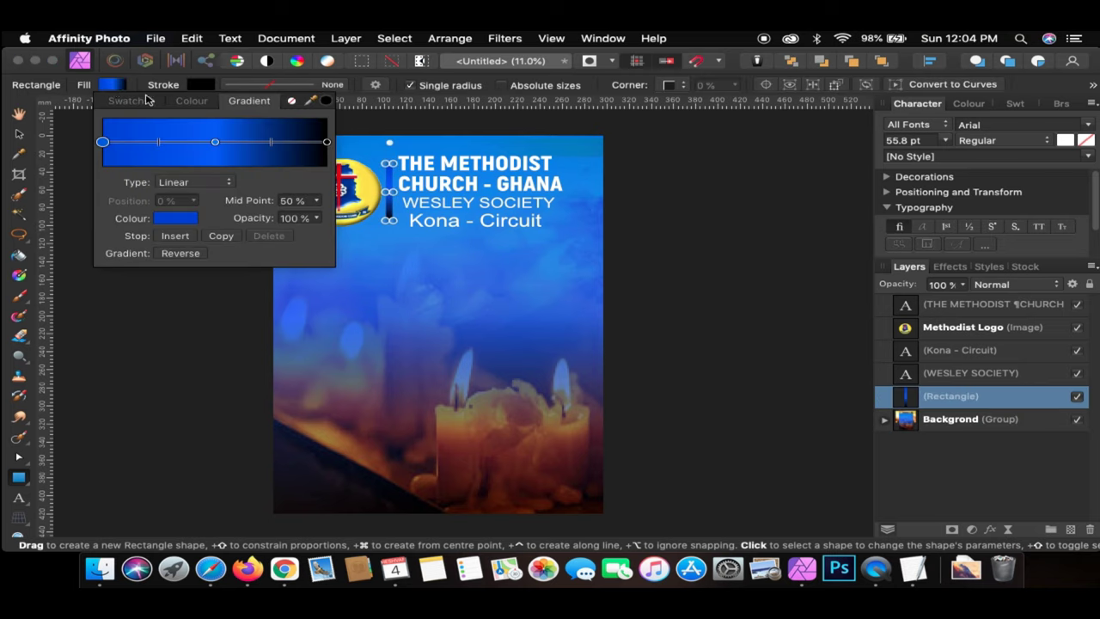
pyautogui.click(129, 100)
pyautogui.click(191, 100)
pyautogui.click(270, 183)
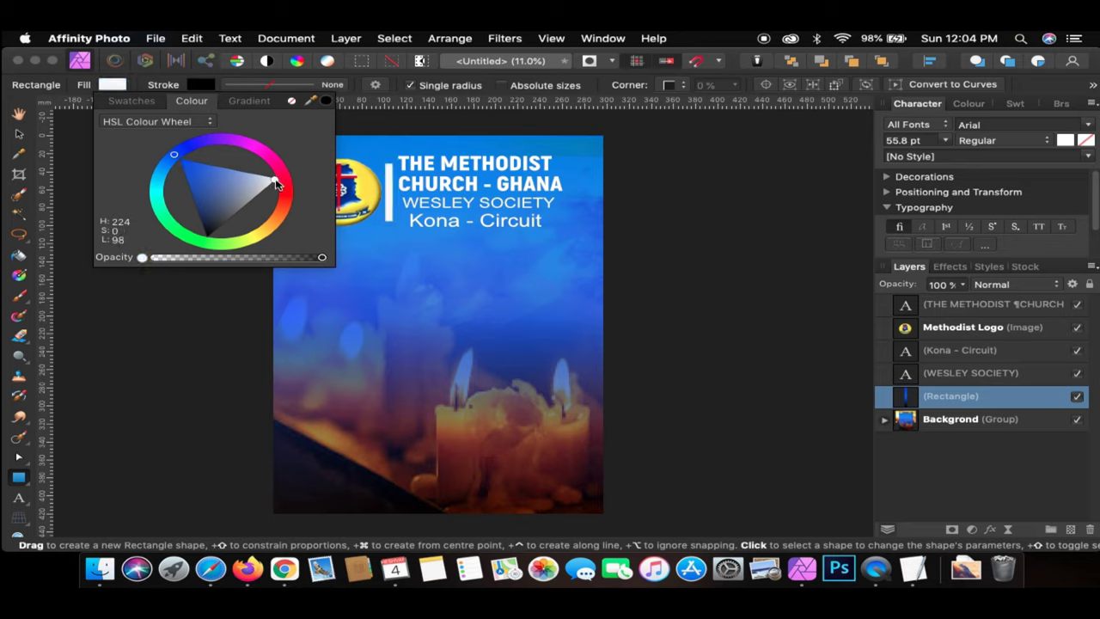
pyautogui.moveTo(277, 184); pyautogui.dragTo(267, 225)
pyautogui.click(160, 204)
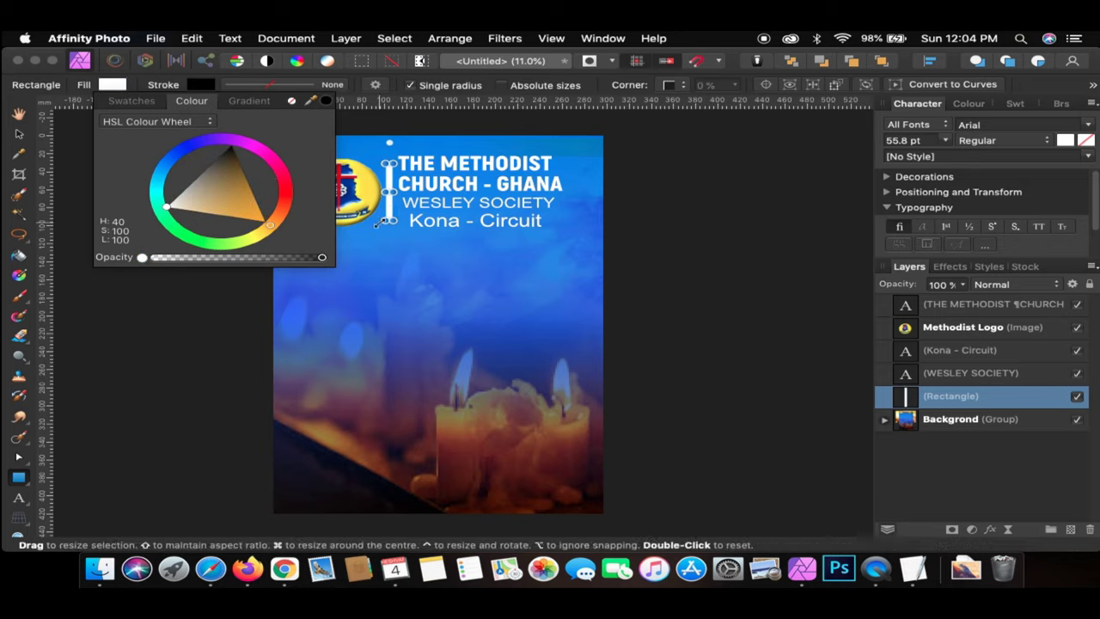
pyautogui.click(442, 249)
pyautogui.click(449, 268)
pyautogui.click(390, 218)
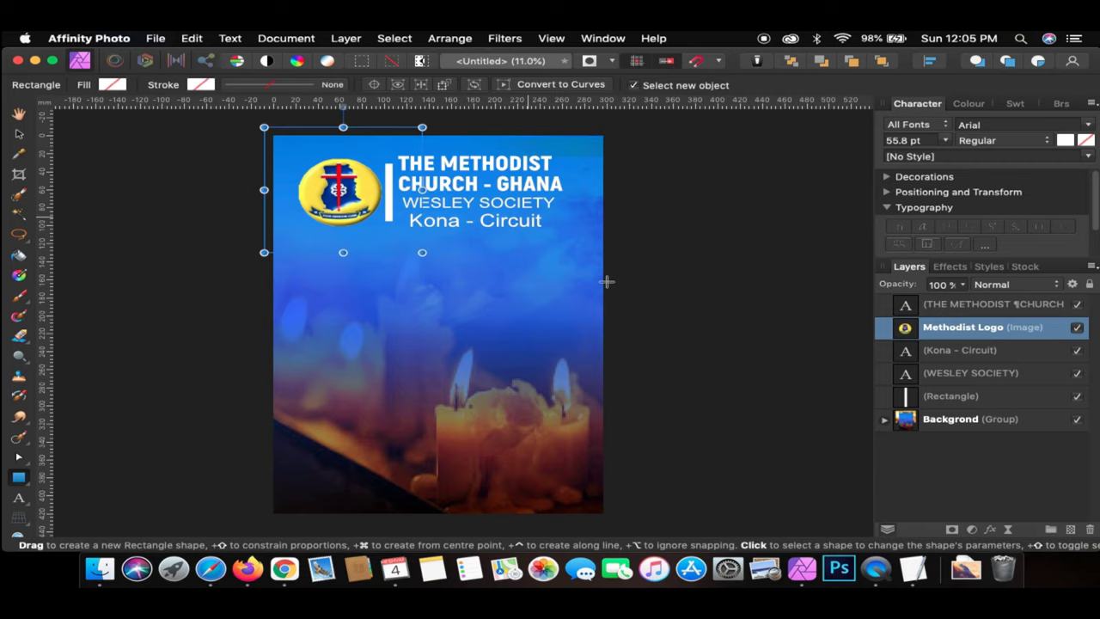
pyautogui.click(951, 395)
pyautogui.scroll(3, 511, 266)
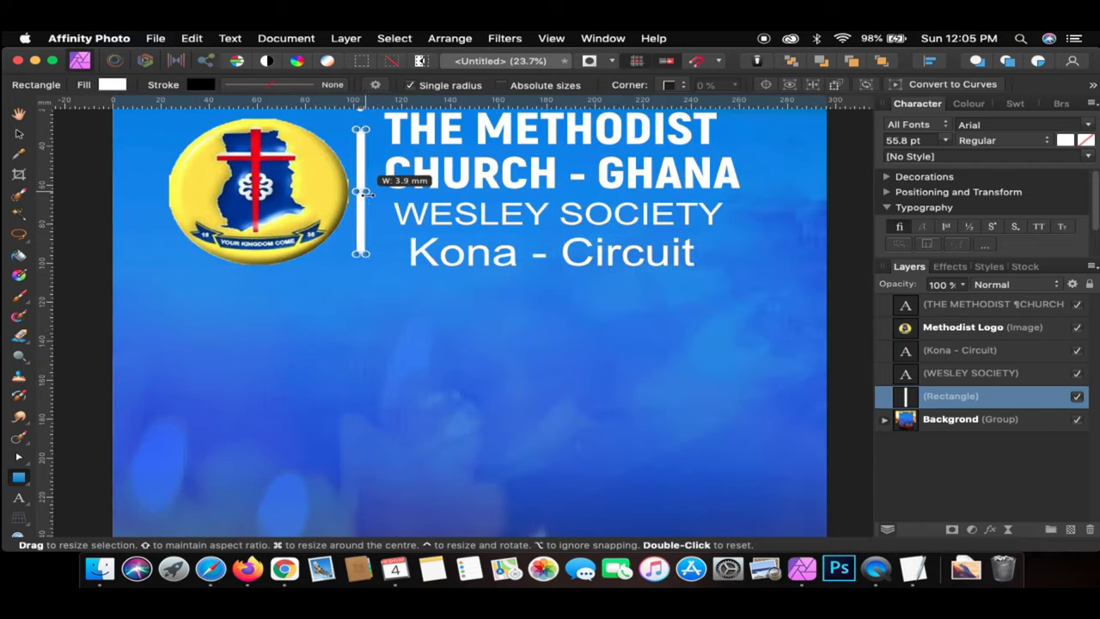
pyautogui.scroll(-3, 365, 190)
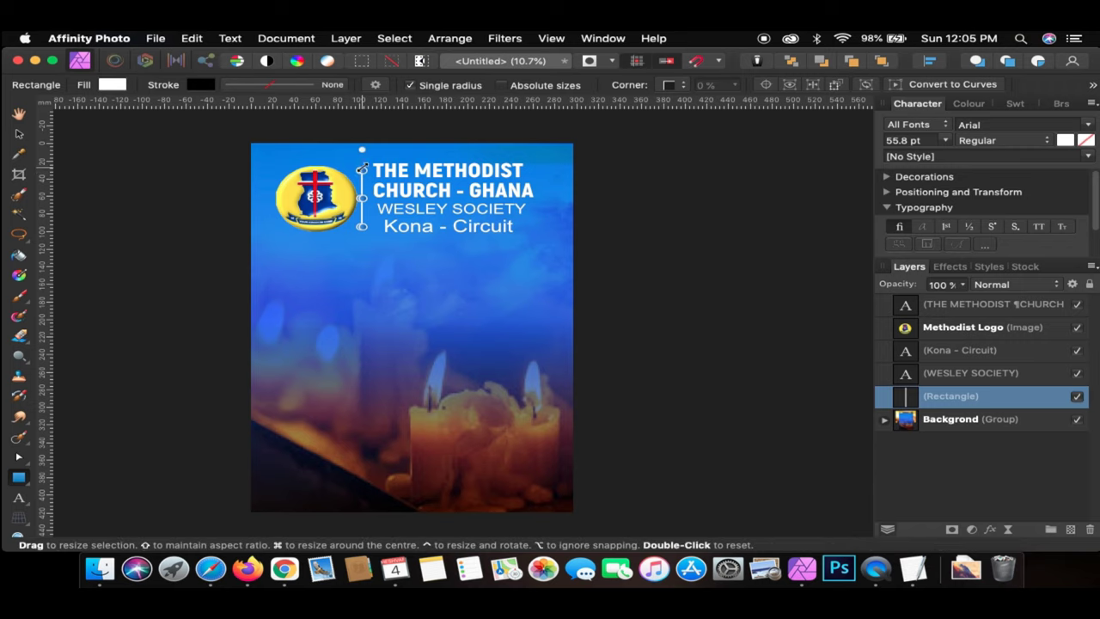
pyautogui.click(379, 268)
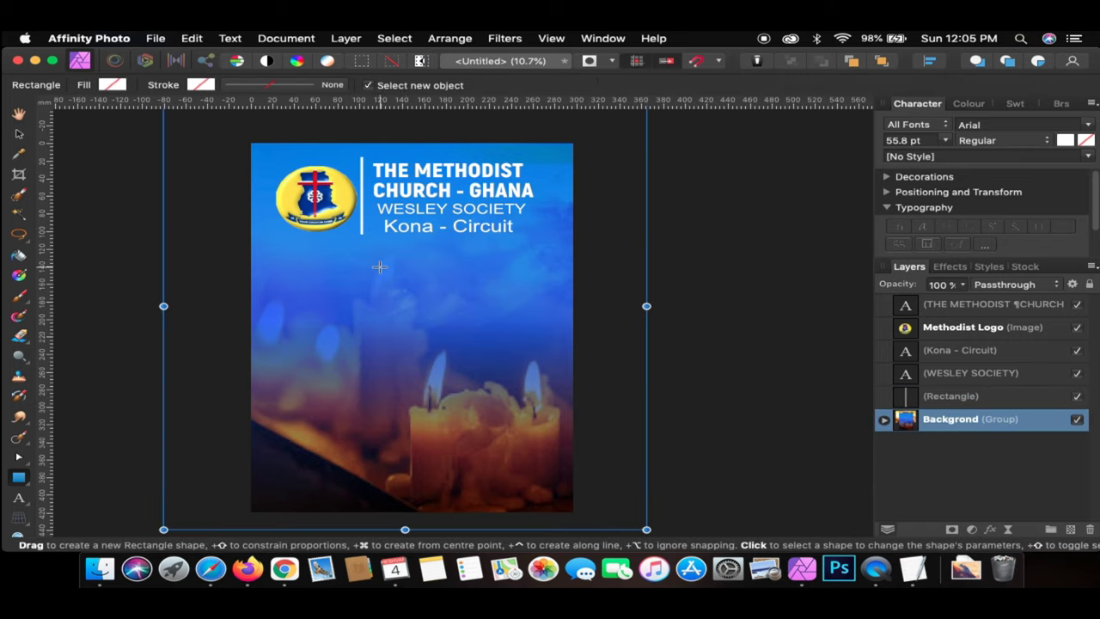
# - Duplicate Kona - Circuit below the heading block, retype it as 'Present', and enlarge it
pyautogui.click(913, 567)
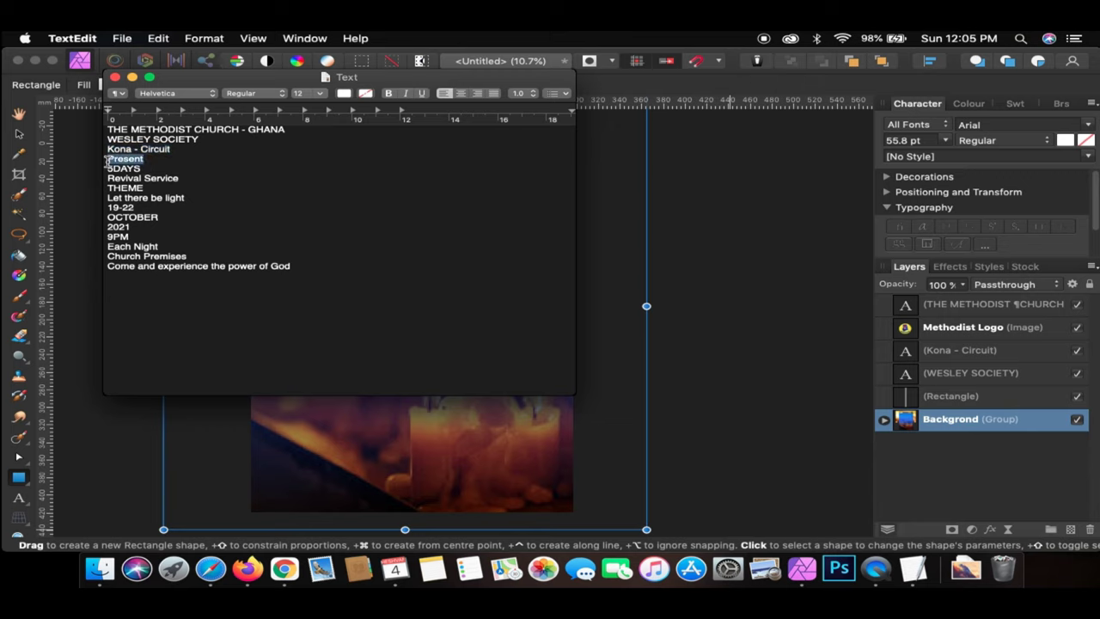
pyautogui.click(462, 503)
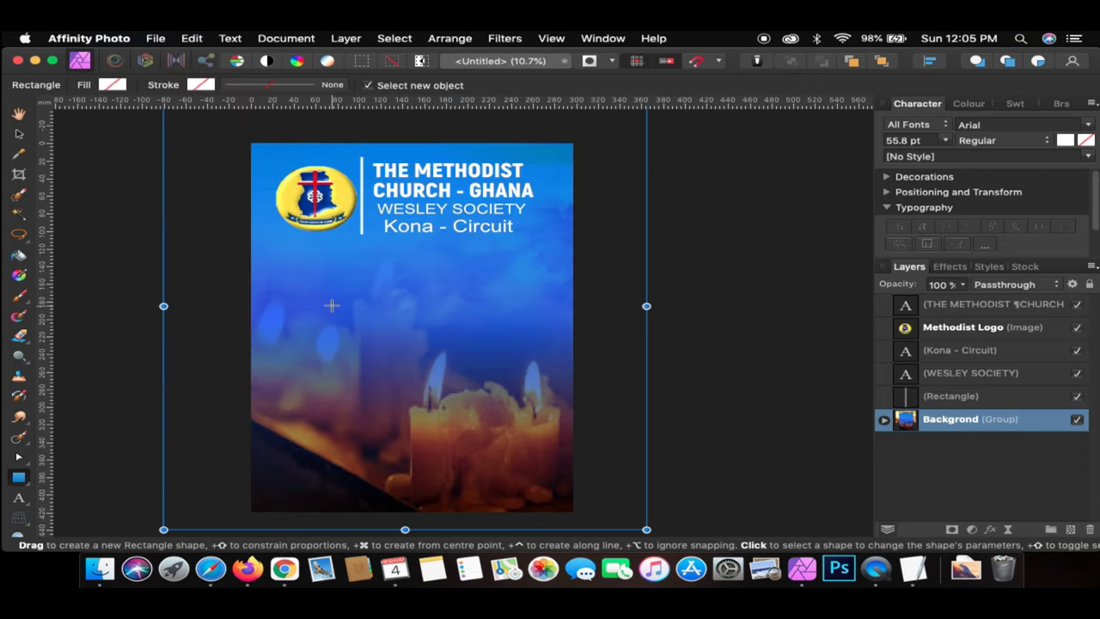
pyautogui.click(19, 133)
pyautogui.click(402, 231)
pyautogui.press('super+j')
pyautogui.moveTo(402, 233); pyautogui.dragTo(357, 259)
pyautogui.doubleClick(357, 259)
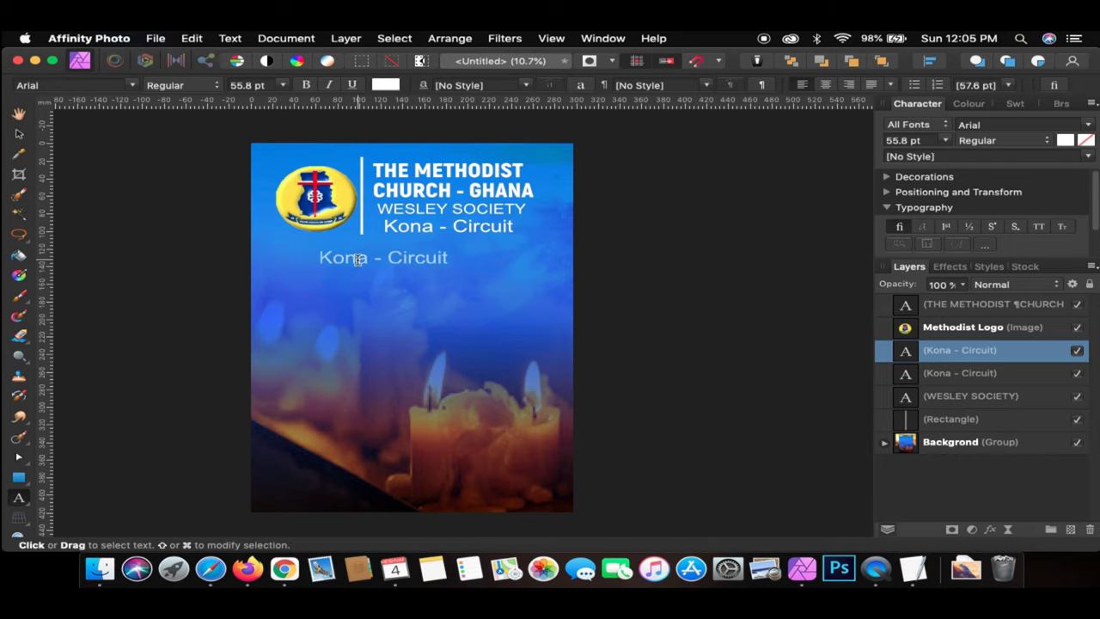
pyautogui.press('super+p')
pyautogui.click(640, 427)
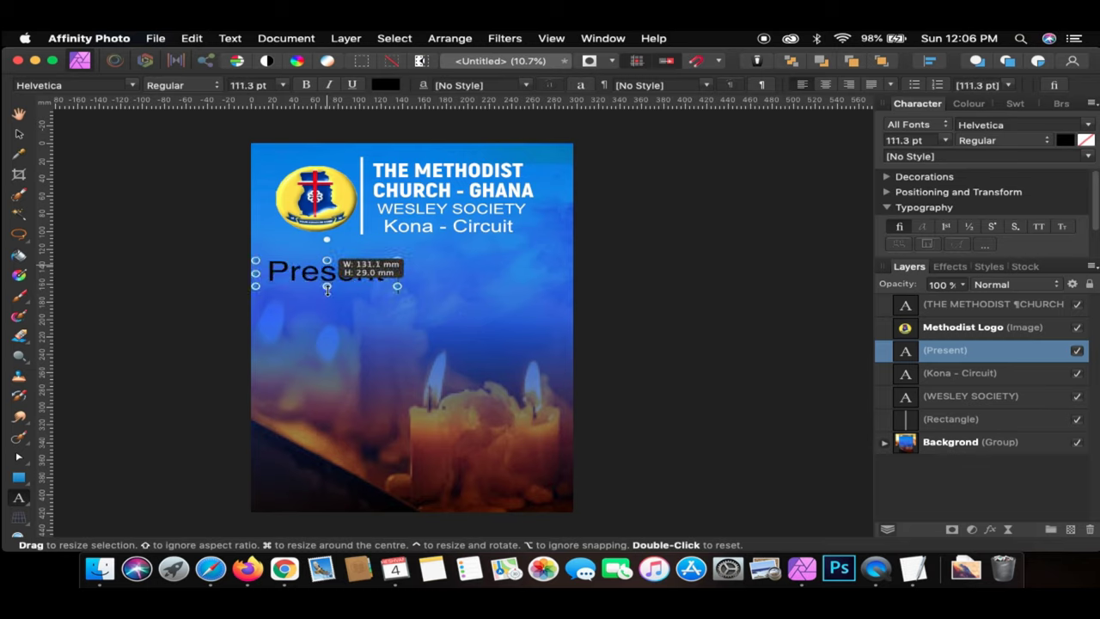
pyautogui.moveTo(327, 263)
pyautogui.mouseDown()
pyautogui.moveTo(405, 240)
pyautogui.moveTo(397, 265)
pyautogui.mouseUp()
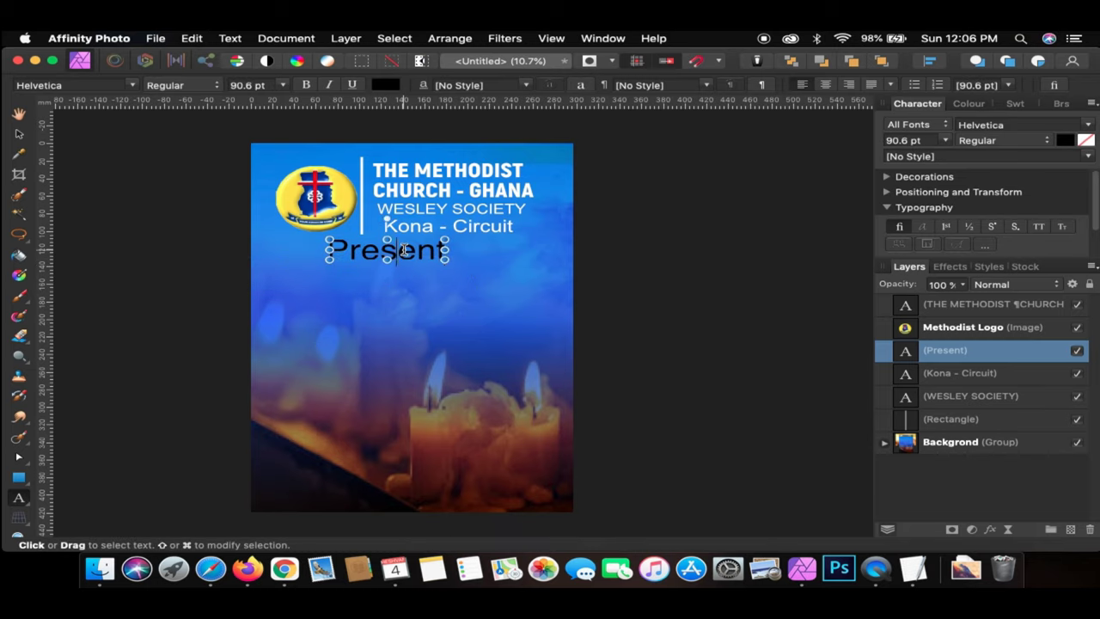
# - Set 'Present' in the Beauty Mountains Personal Use font and make it white
pyautogui.click(1013, 133)
pyautogui.write('b')
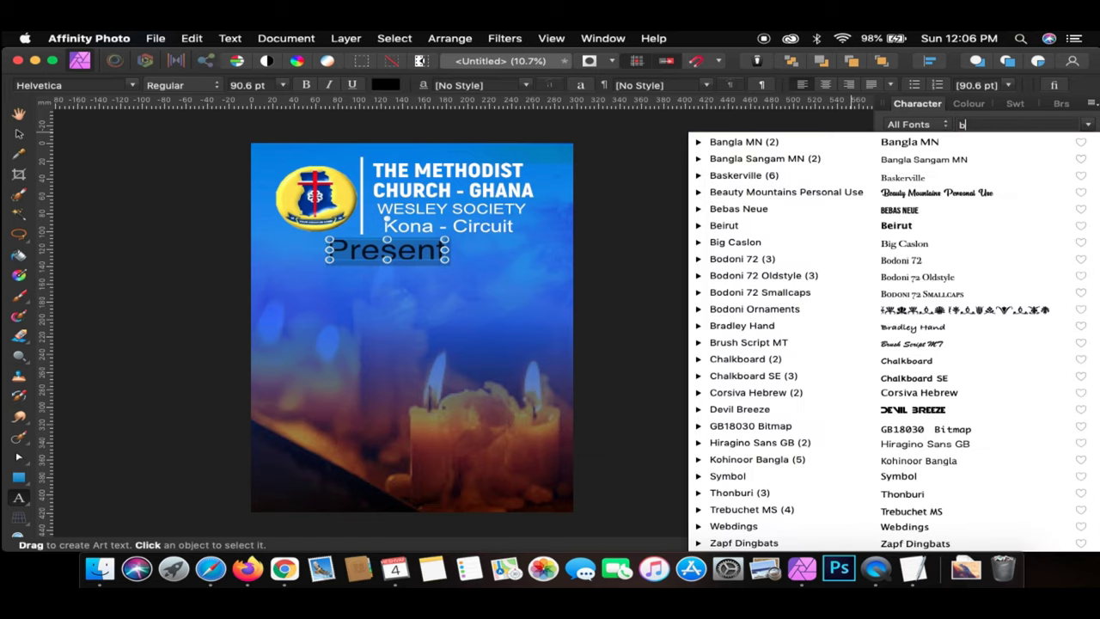
pyautogui.write('e')
pyautogui.click(756, 140)
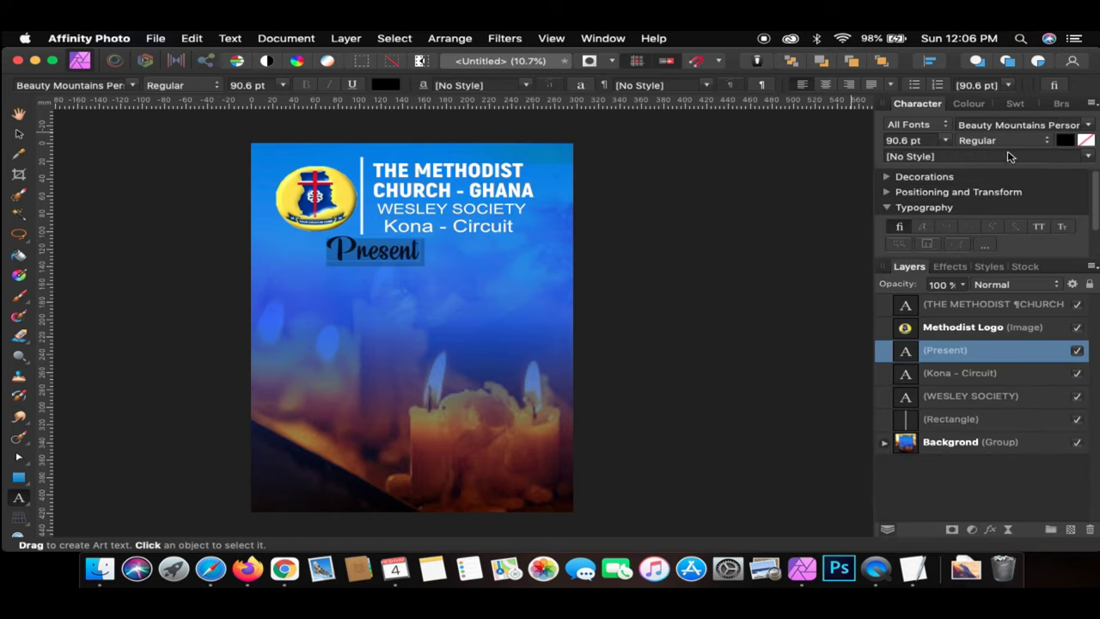
pyautogui.click(1064, 141)
pyautogui.click(978, 260)
pyautogui.click(960, 301)
pyautogui.click(18, 133)
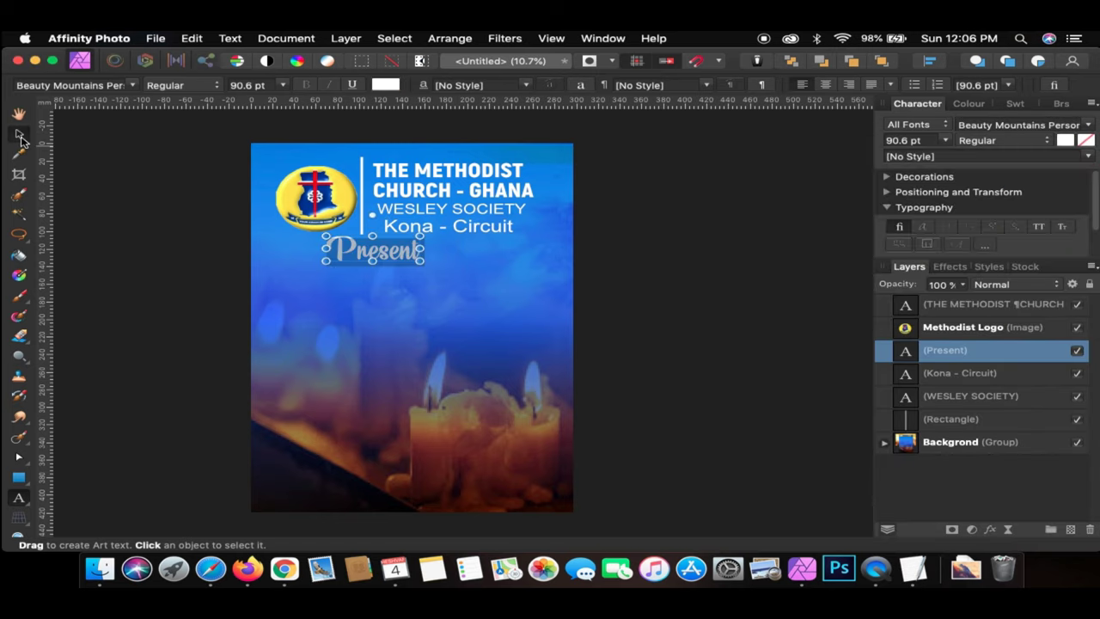
pyautogui.click(470, 259)
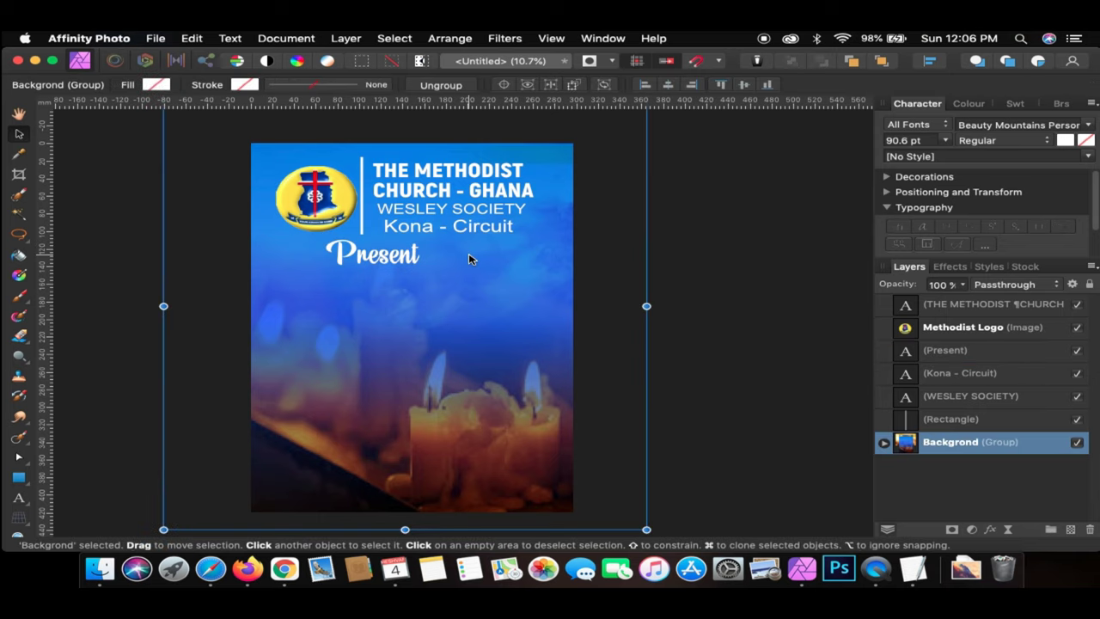
pyautogui.click(379, 261)
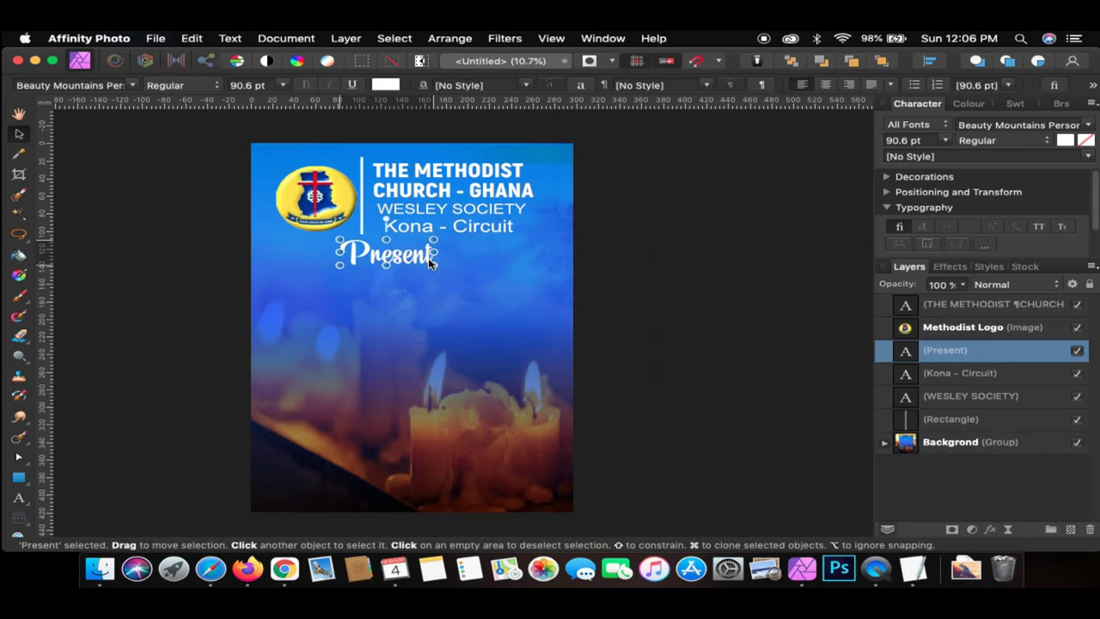
pyautogui.click(411, 313)
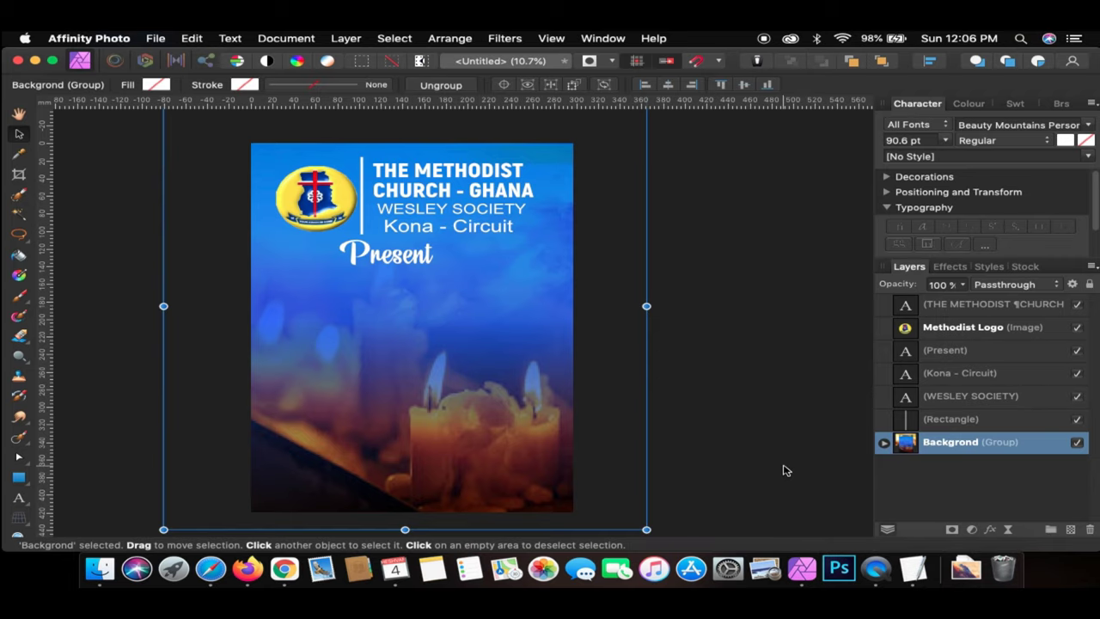
pyautogui.click(913, 567)
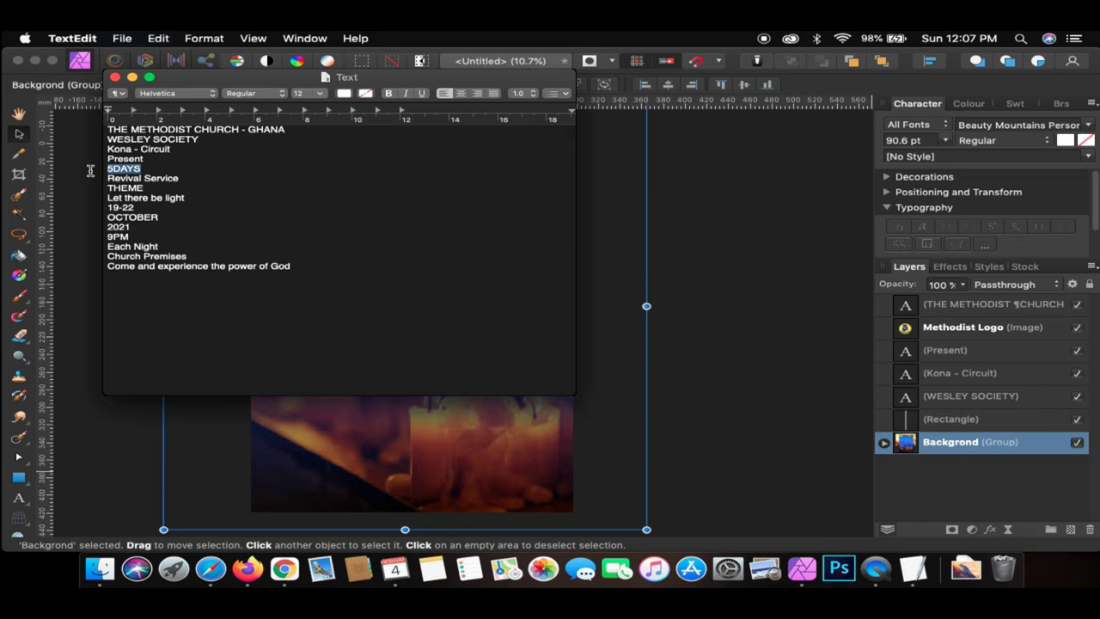
# - Paste '5DAYS' as new artistic text, enlarge it, and position it just under 'Present'
pyautogui.click(351, 435)
pyautogui.press('t')
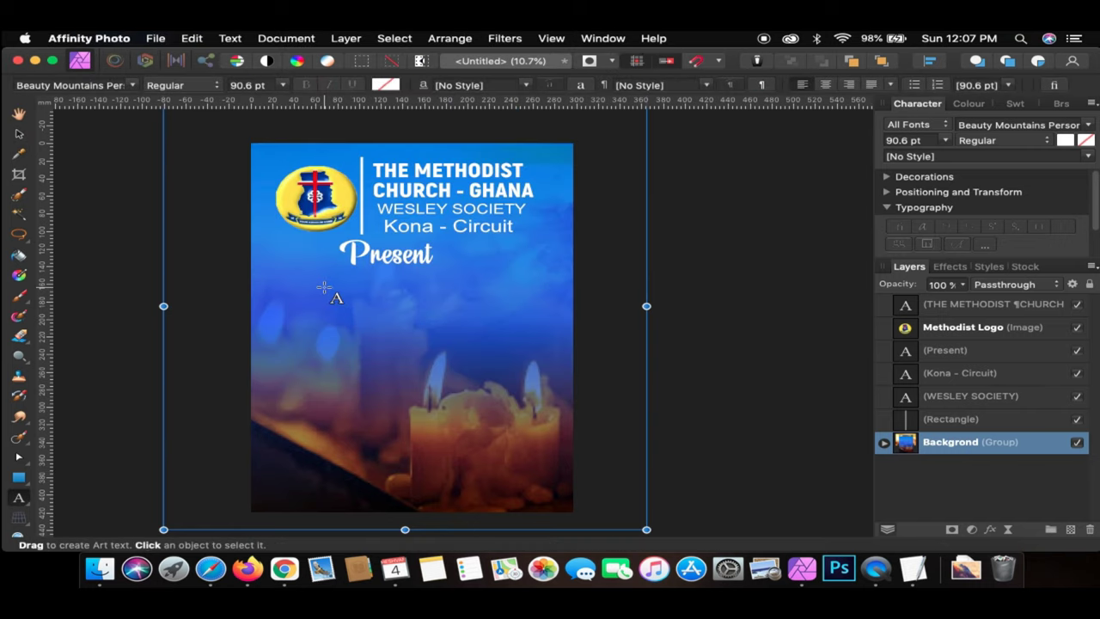
pyautogui.moveTo(324, 287); pyautogui.dragTo(331, 304)
pyautogui.press('super+v')
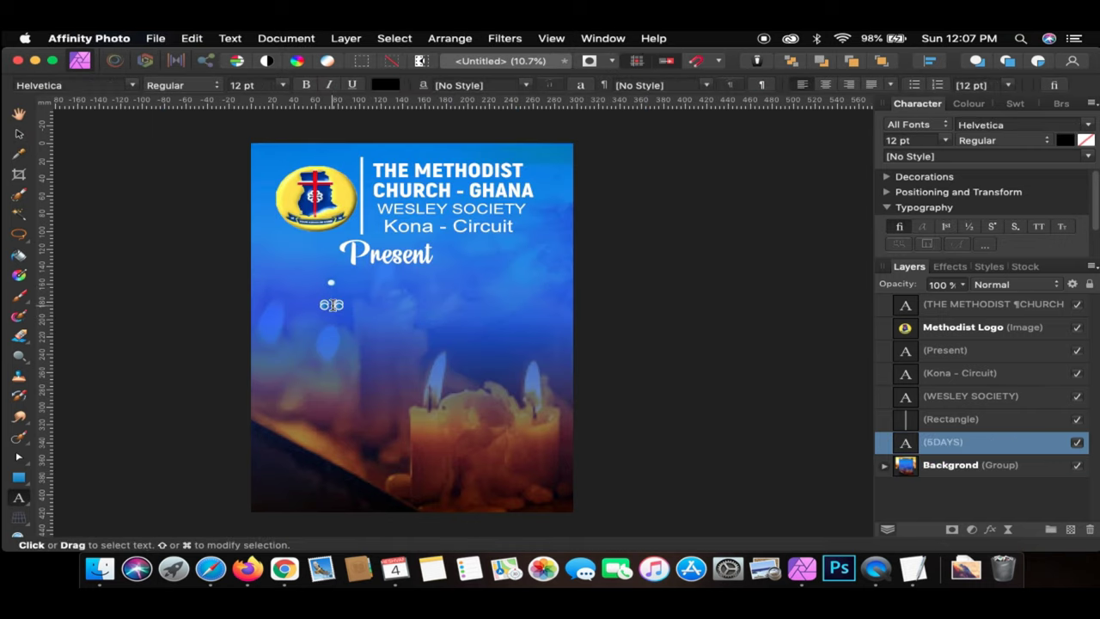
pyautogui.moveTo(330, 305)
pyautogui.mouseDown()
pyautogui.moveTo(333, 344)
pyautogui.moveTo(380, 297)
pyautogui.mouseUp()
pyautogui.click(417, 254)
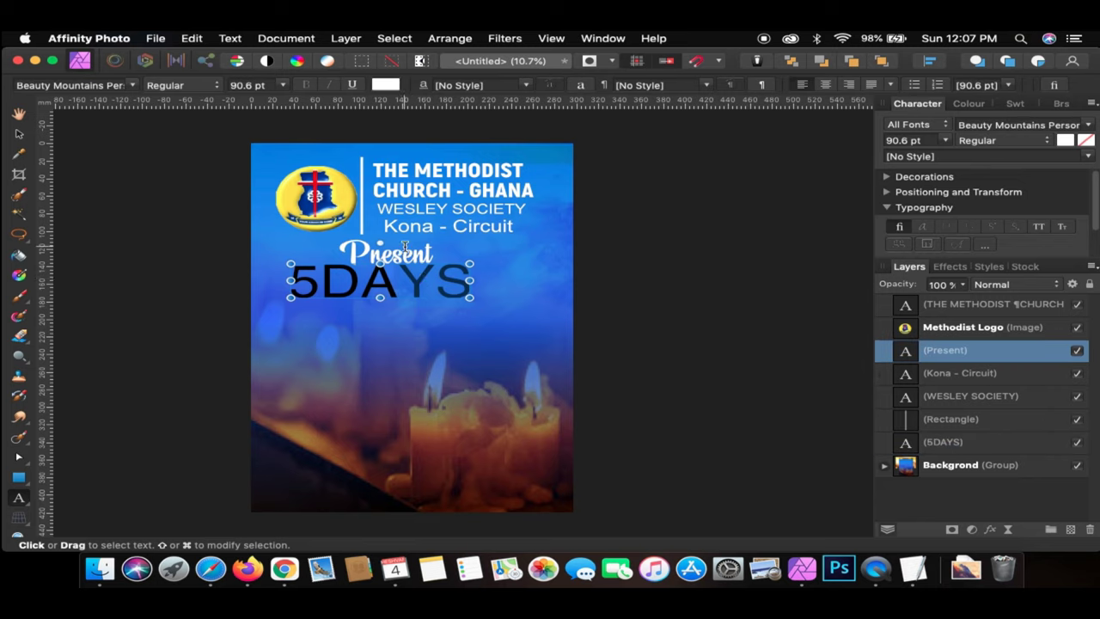
pyautogui.click(433, 287)
pyautogui.moveTo(387, 282); pyautogui.dragTo(389, 291)
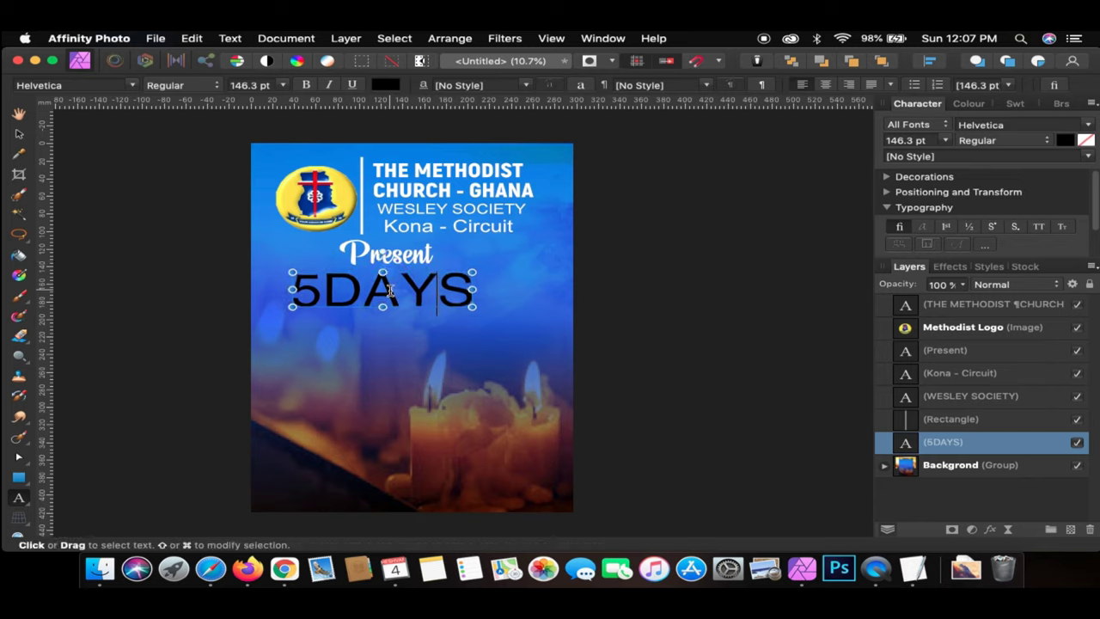
# - Make the 5 DAYS heading white and set it in the Krungthep font
pyautogui.doubleClick(399, 298)
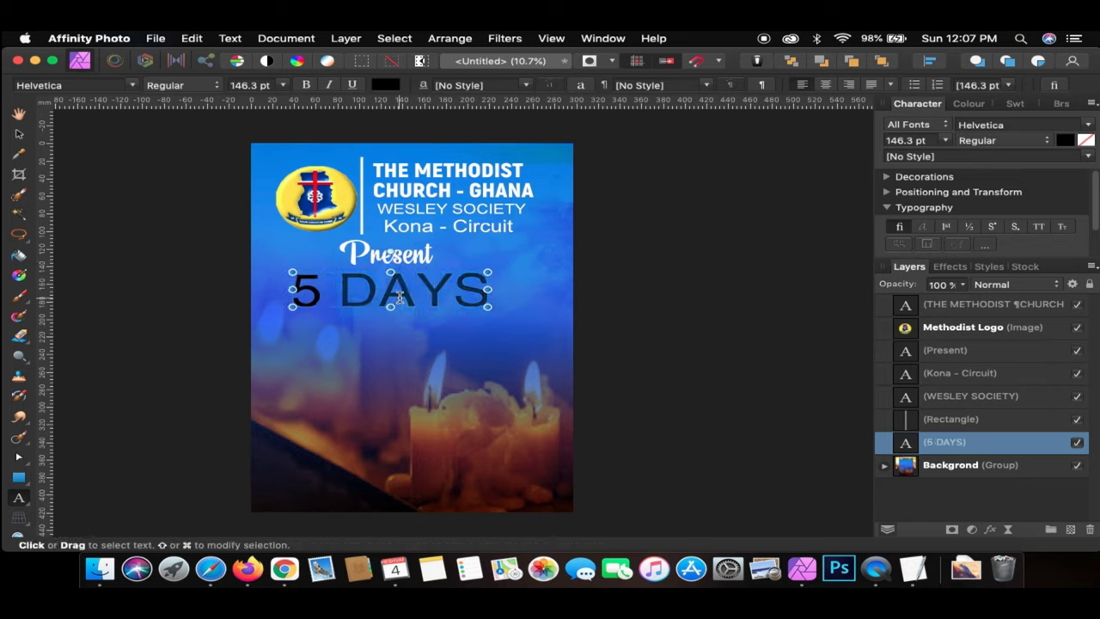
pyautogui.press('Escape')
pyautogui.click(1065, 140)
pyautogui.click(966, 288)
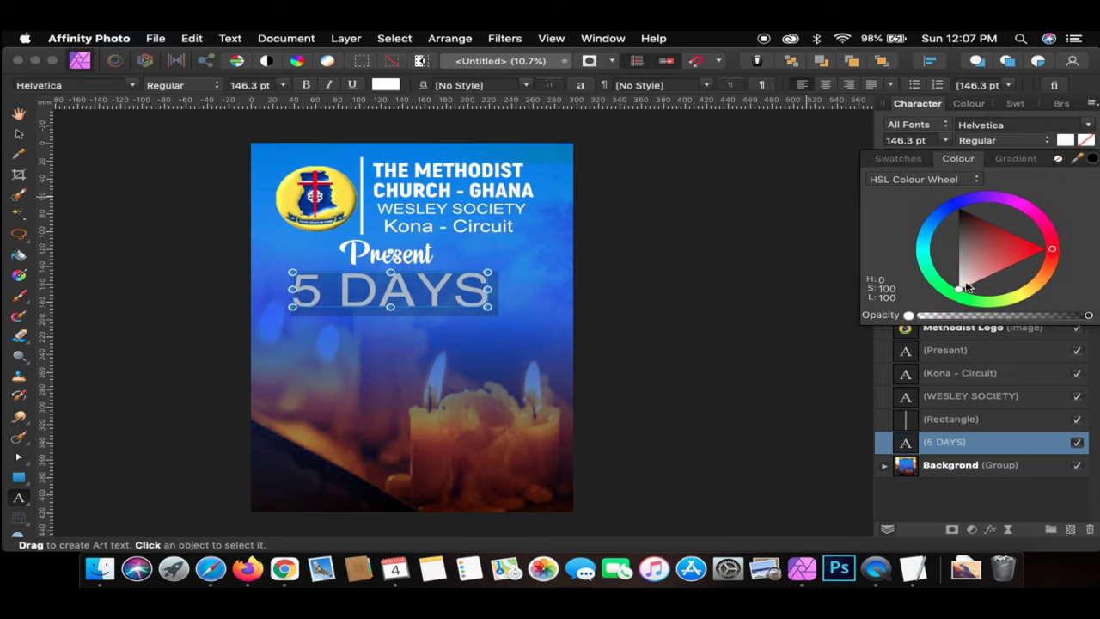
pyautogui.click(1042, 129)
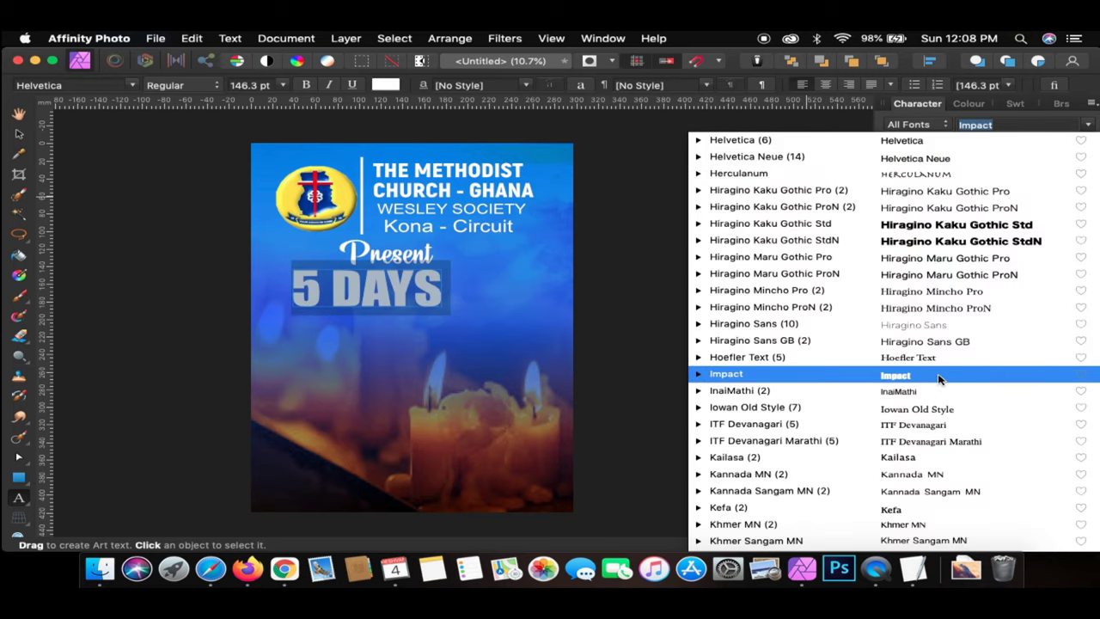
pyautogui.scroll(-2, 937, 374)
pyautogui.scroll(-5, 933, 326)
pyautogui.scroll(-2, 928, 283)
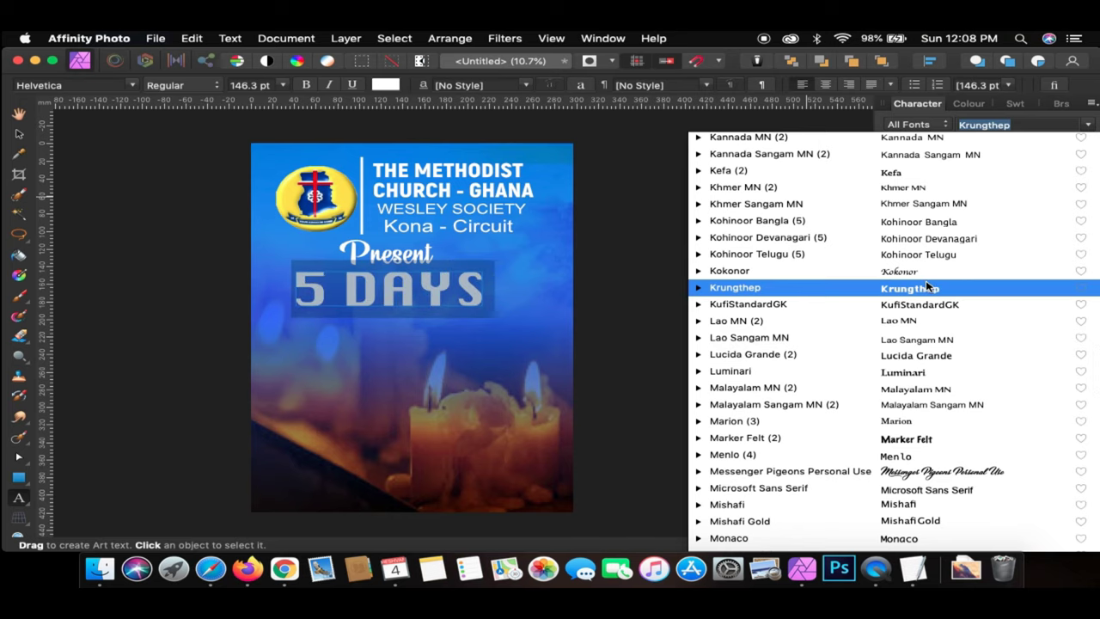
pyautogui.scroll(-3, 926, 275)
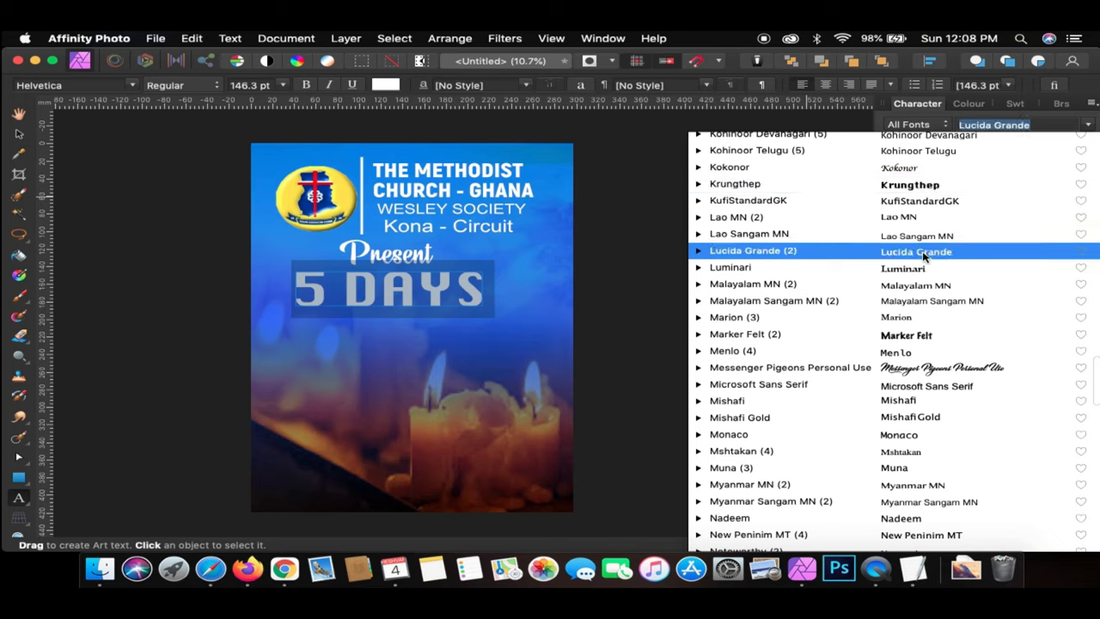
pyautogui.click(911, 185)
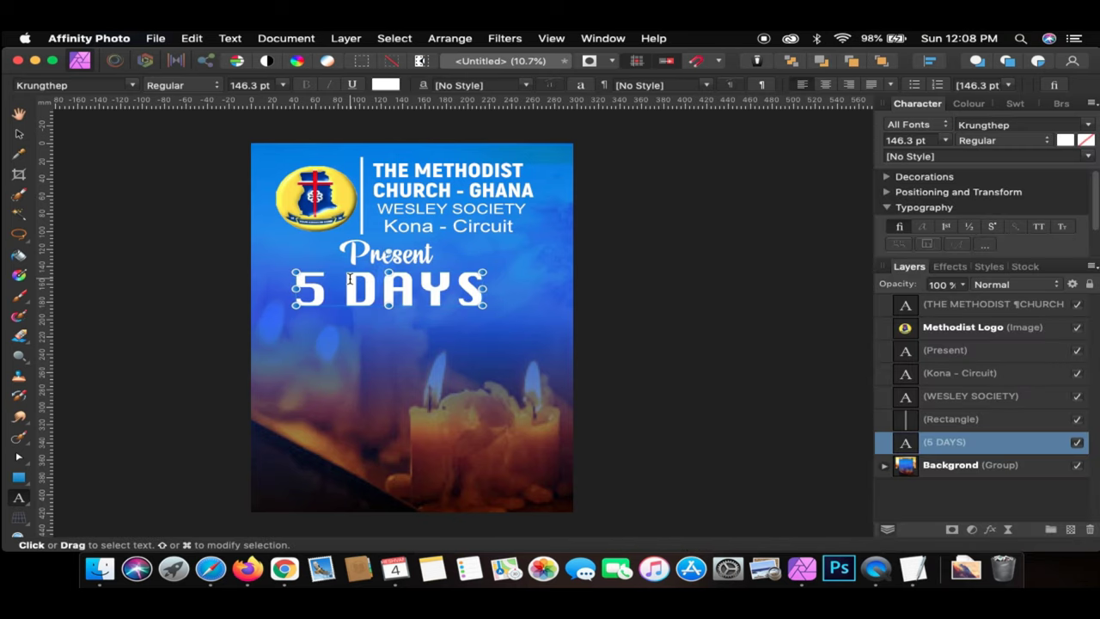
pyautogui.scroll(2, 348, 278)
pyautogui.click(19, 134)
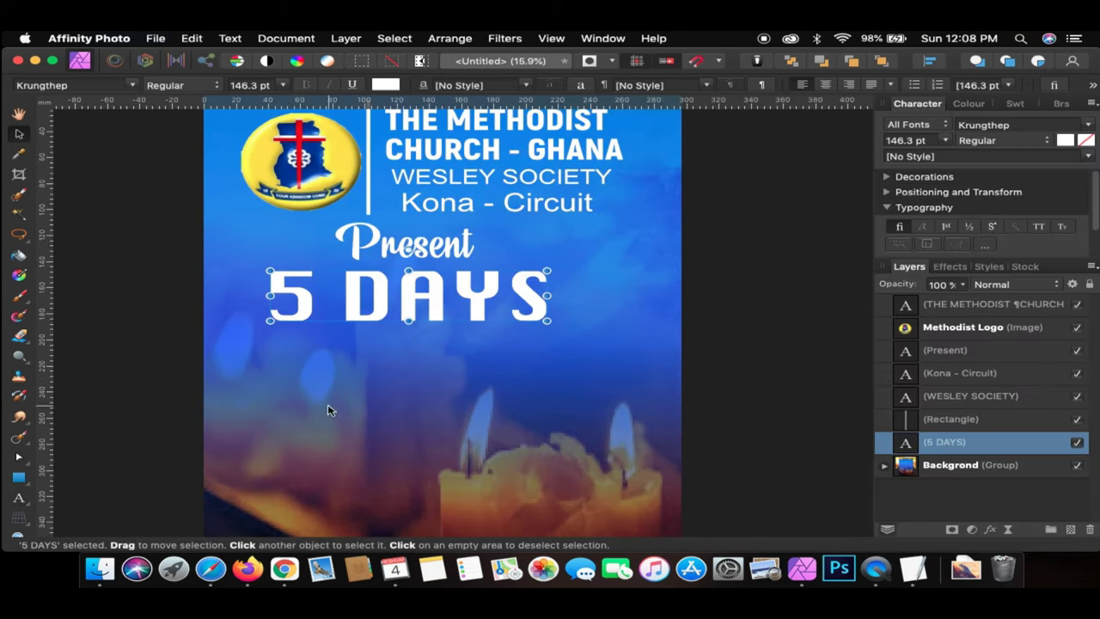
pyautogui.press('super+Tab')
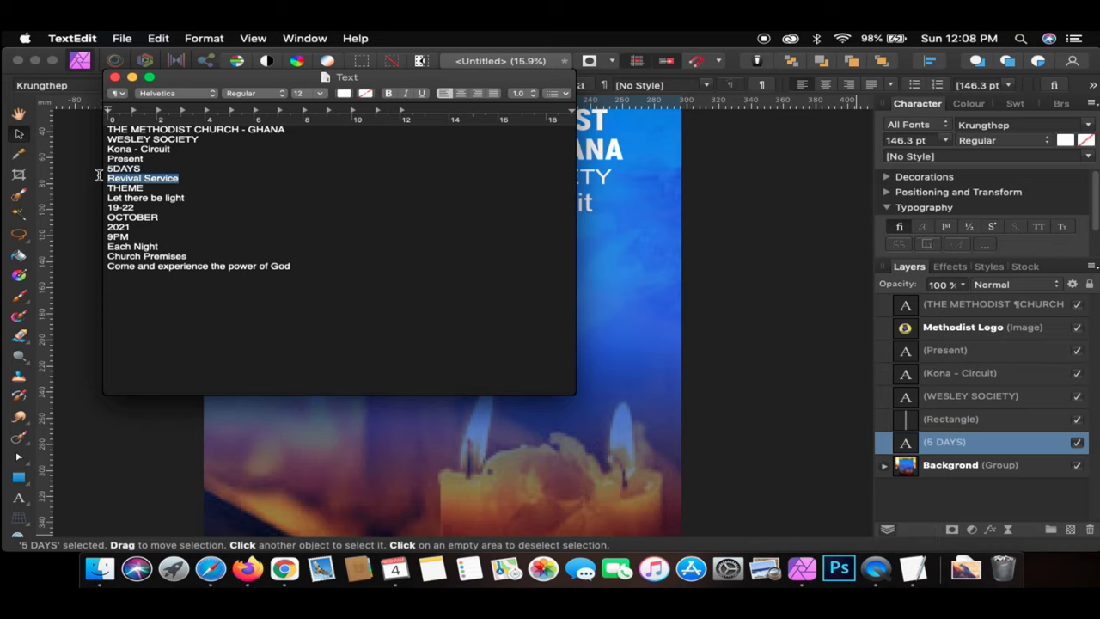
# - Paste 'Revival Service' as new artistic text, enlarged just below 5 DAYS
pyautogui.click(390, 400)
pyautogui.press('t')
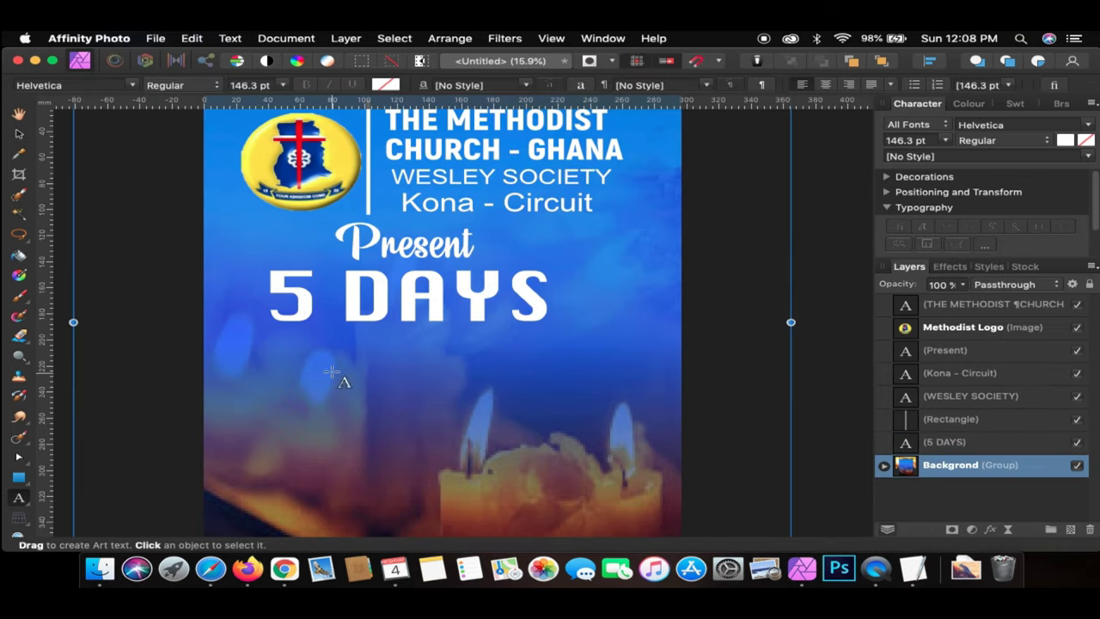
pyautogui.click(332, 359)
pyautogui.press('cmd+v')
pyautogui.moveTo(351, 361); pyautogui.dragTo(545, 378)
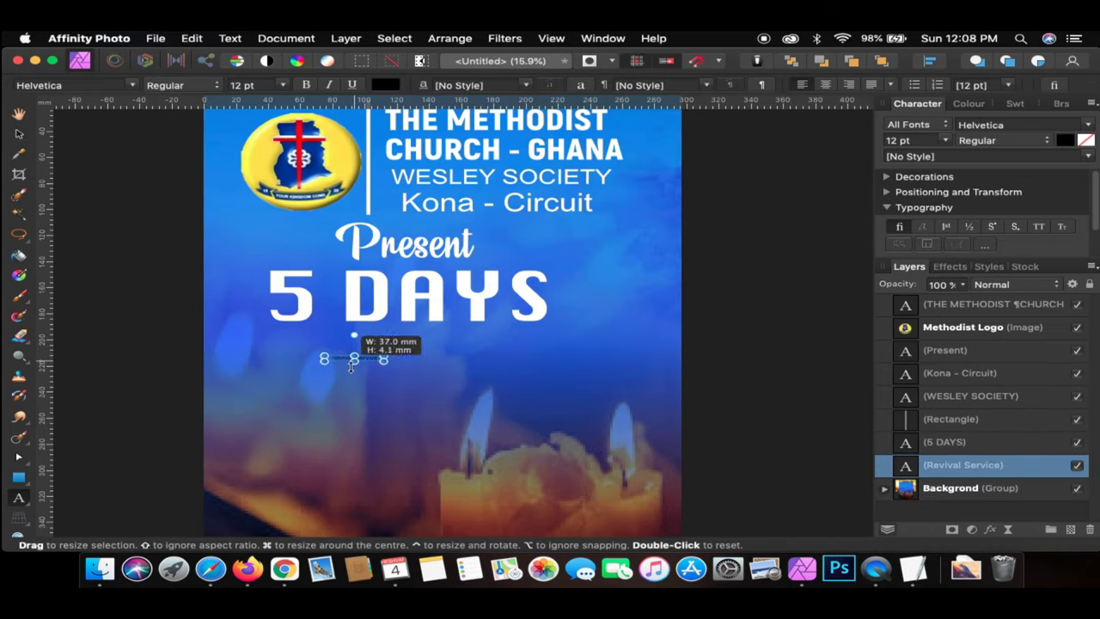
pyautogui.moveTo(406, 351)
pyautogui.mouseDown()
pyautogui.moveTo(467, 332)
pyautogui.moveTo(459, 325)
pyautogui.mouseUp()
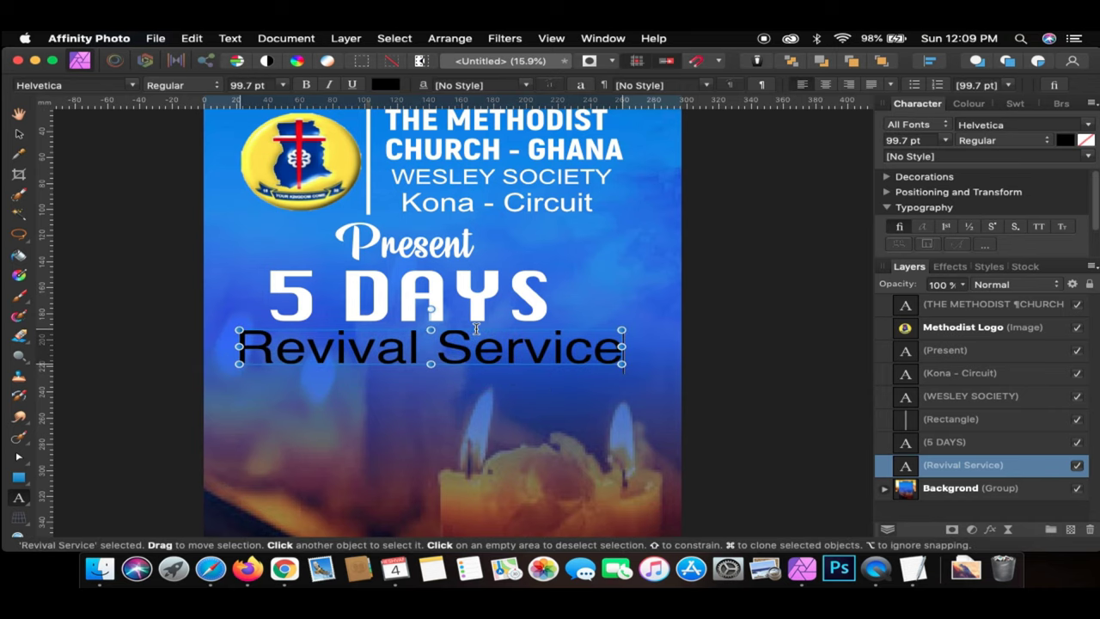
pyautogui.moveTo(615, 349); pyautogui.dragTo(647, 349)
# - Set the word 'Revival' in the Messenger Pigeons Personal Use font
pyautogui.press('cmd+a')
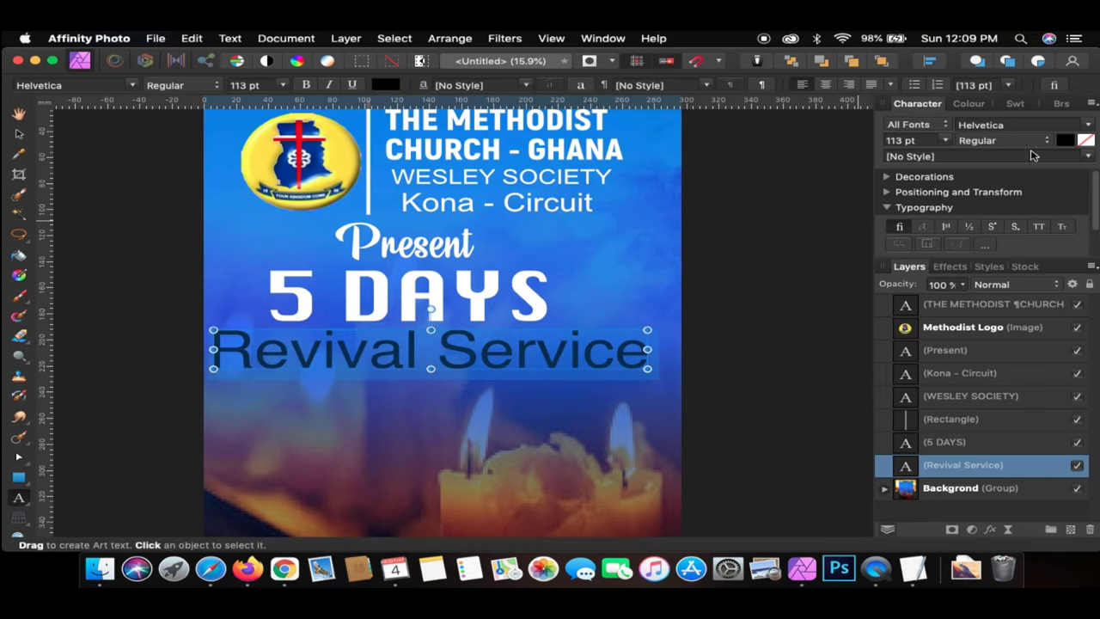
pyautogui.click(981, 125)
pyautogui.click(425, 355)
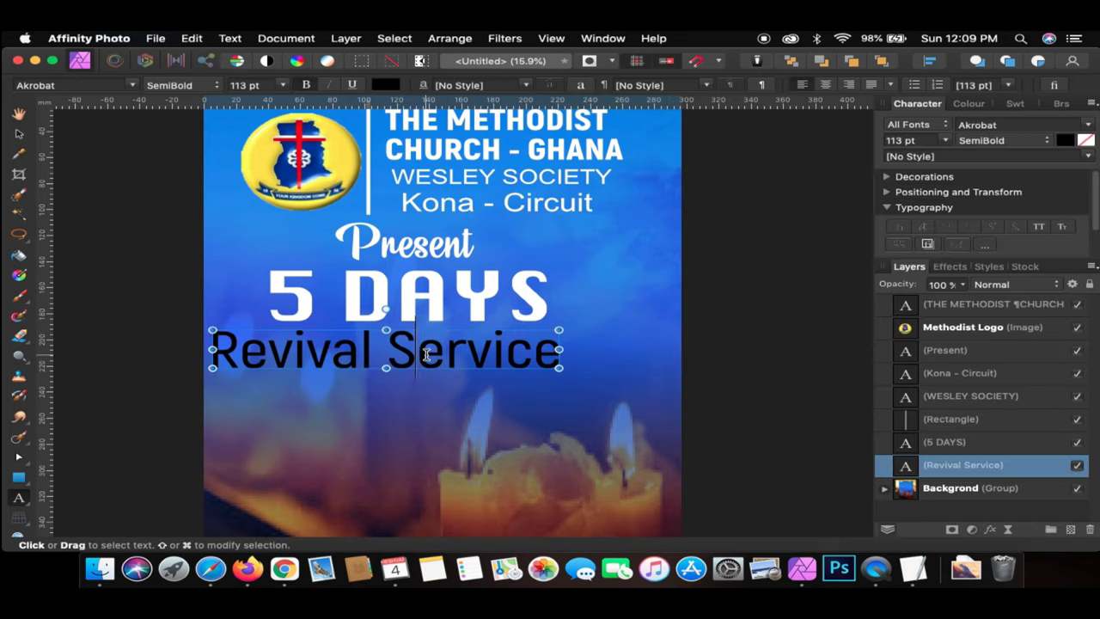
pyautogui.moveTo(379, 358); pyautogui.dragTo(204, 362)
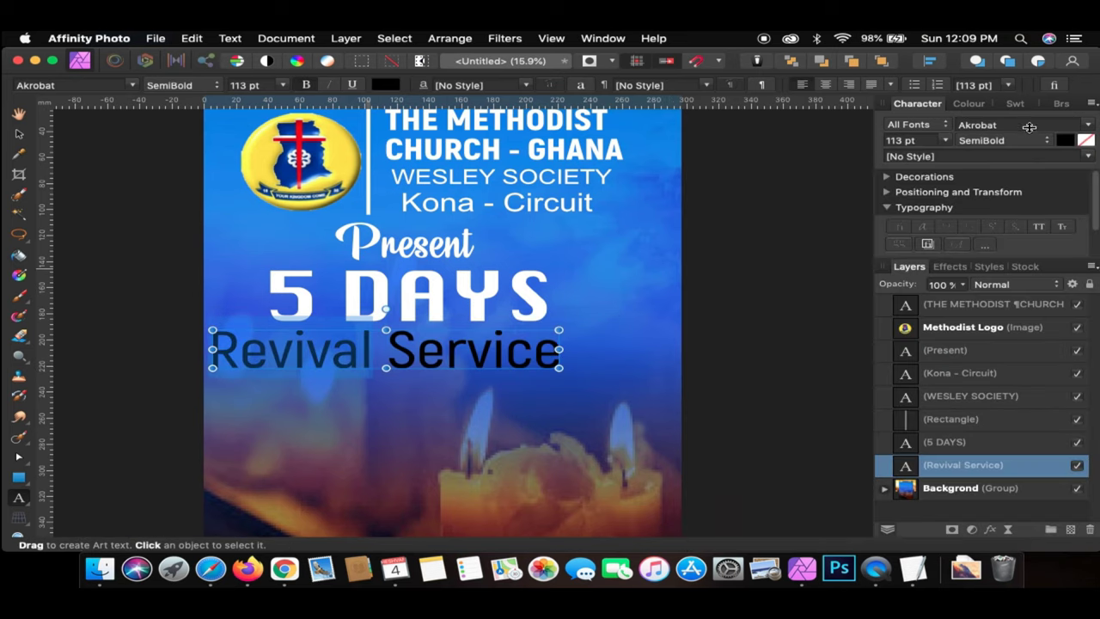
pyautogui.click(1029, 127)
pyautogui.write('Arial')
pyautogui.scroll(-5, 997, 457)
pyautogui.scroll(-3, 997, 457)
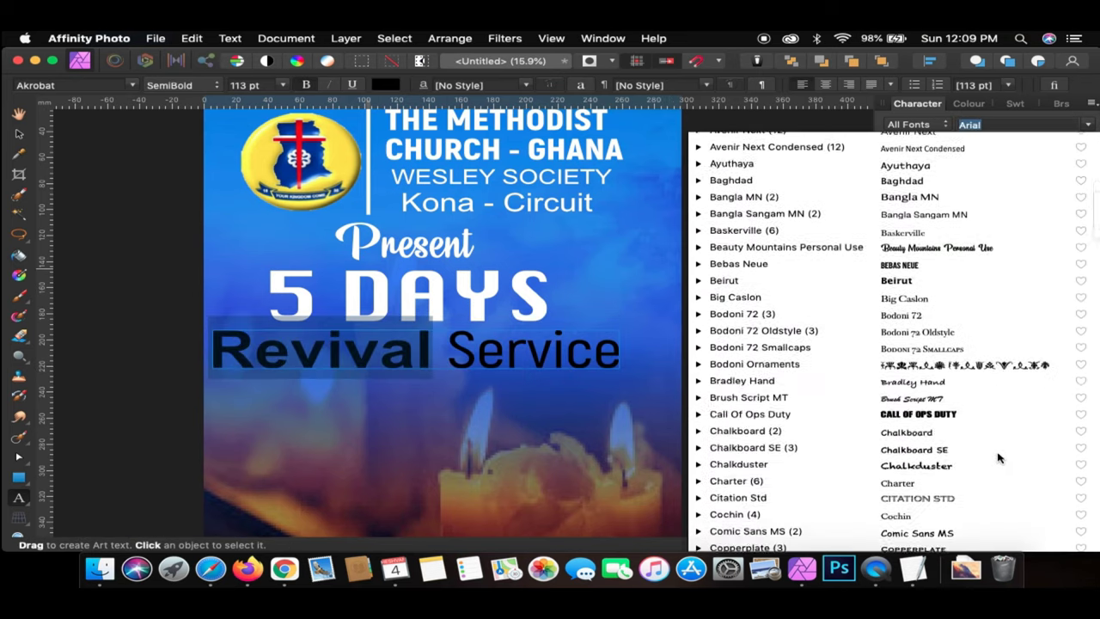
pyautogui.scroll(-5, 997, 457)
pyautogui.scroll(-10, 997, 457)
pyautogui.scroll(-10, 997, 457)
pyautogui.scroll(-2, 997, 457)
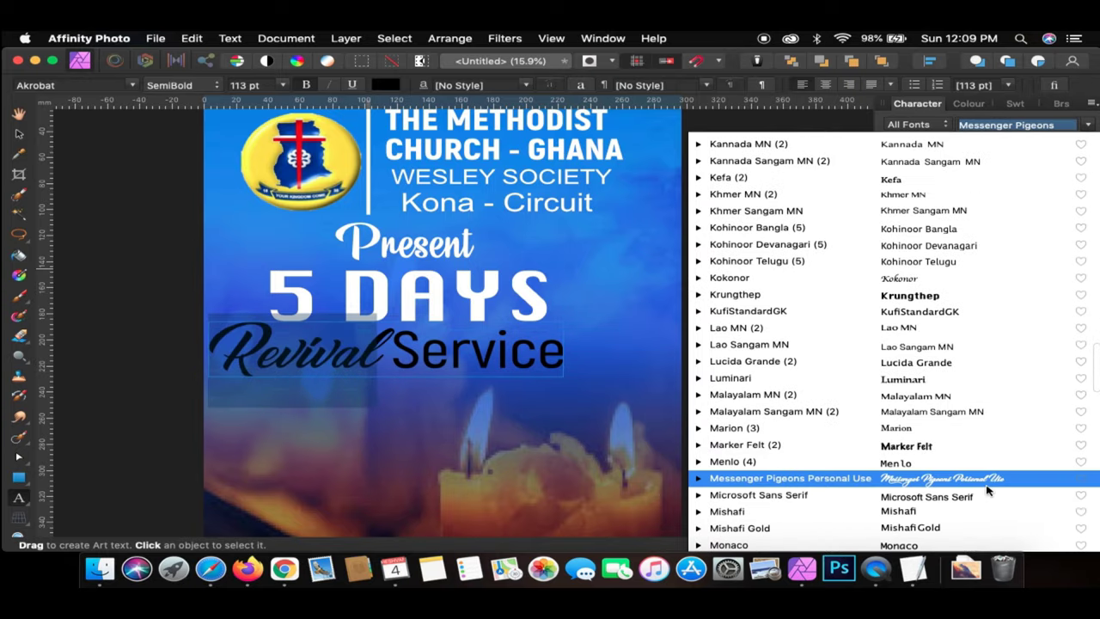
pyautogui.click(988, 478)
# - Set the word 'Service' in the Alex Brush font
pyautogui.click(400, 348)
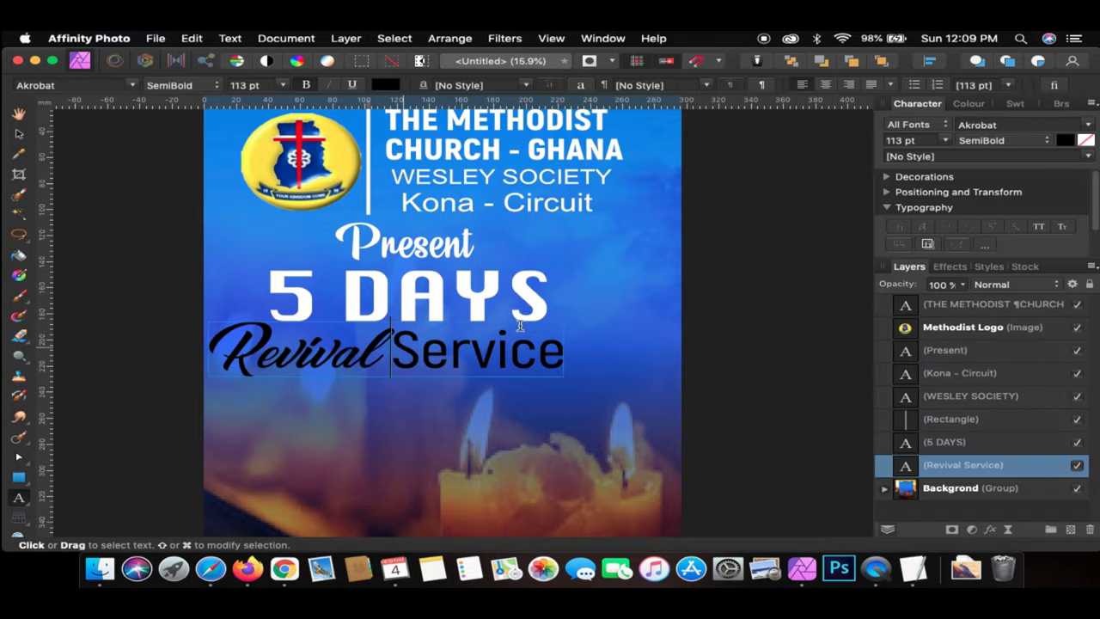
pyautogui.hotkey('shift', 'End')
pyautogui.click(1023, 125)
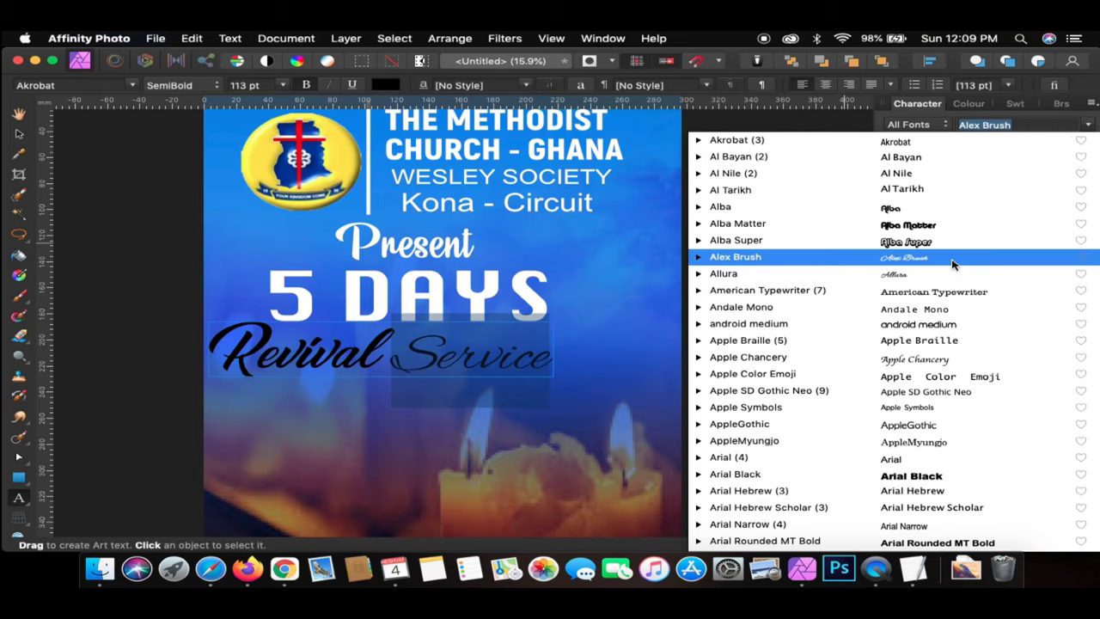
pyautogui.click(952, 263)
pyautogui.press('Escape')
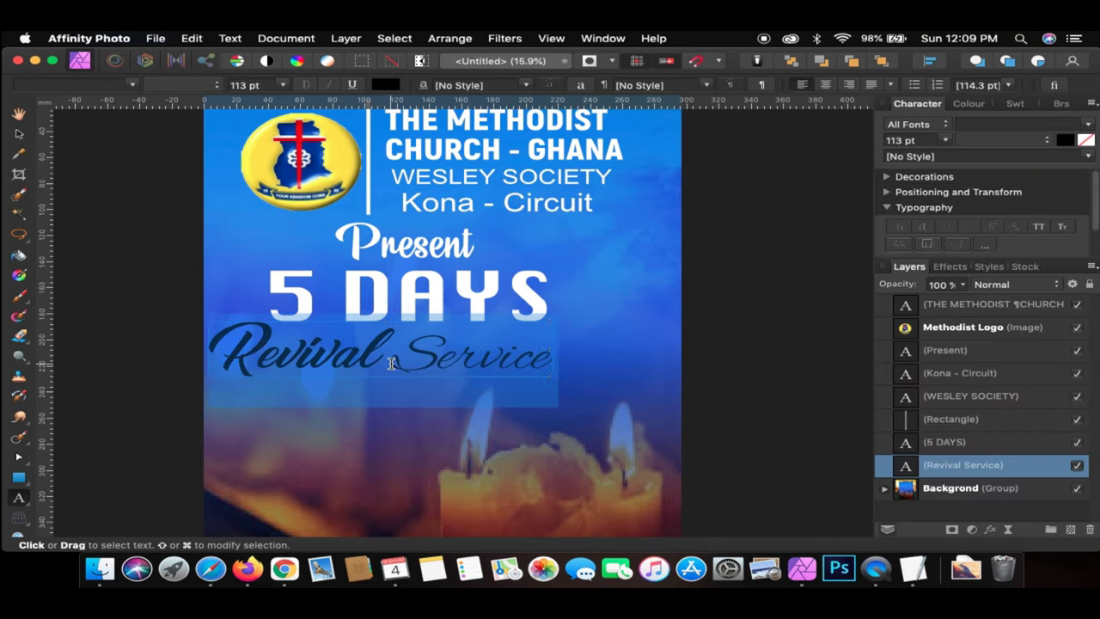
# - Colour Revival Service with the yellow sampled from the logo
pyautogui.click(384, 85)
pyautogui.click(364, 136)
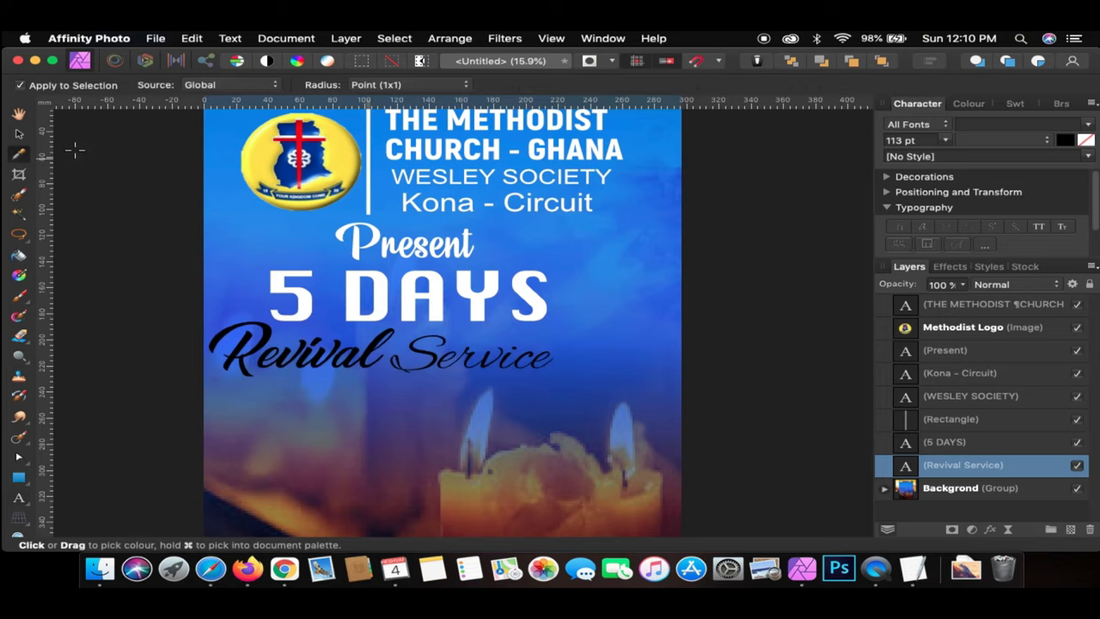
pyautogui.click(342, 152)
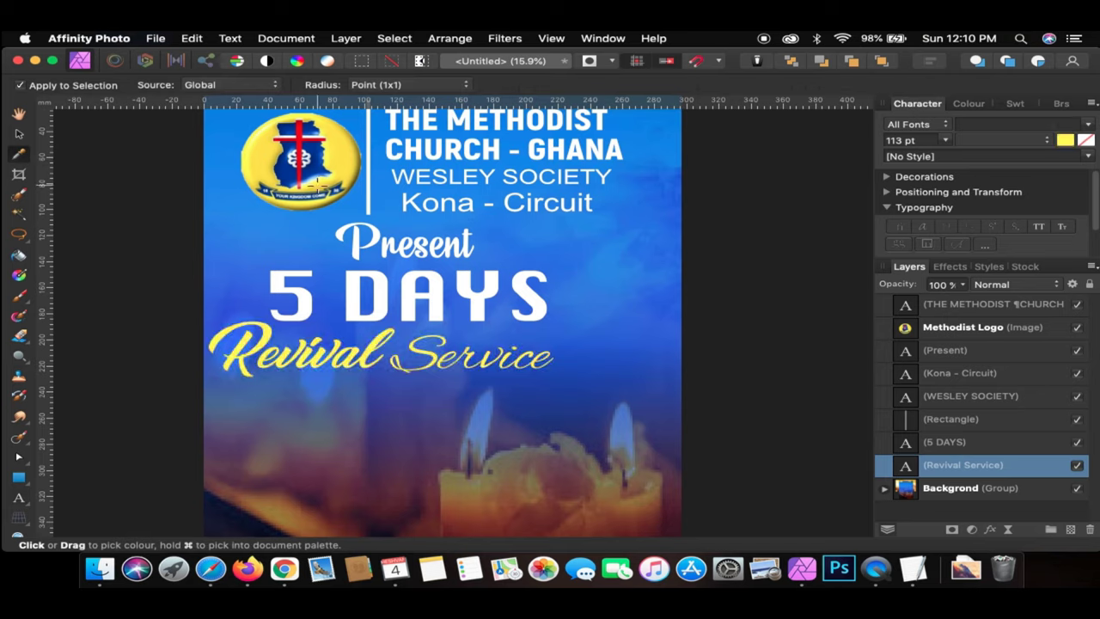
# - Enlarge Revival Service and shift it right beneath 5 DAYS
pyautogui.click(18, 134)
pyautogui.moveTo(378, 352)
pyautogui.mouseDown()
pyautogui.moveTo(411, 352)
pyautogui.moveTo(413, 388)
pyautogui.moveTo(460, 352)
pyautogui.mouseUp()
pyautogui.click(451, 277)
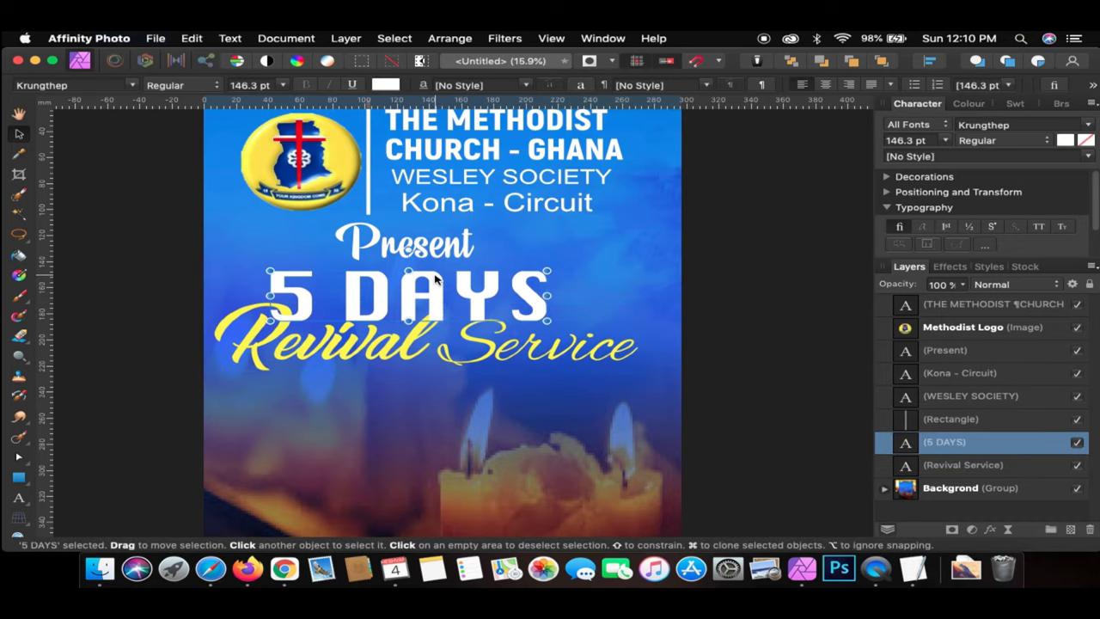
pyautogui.scroll(-1, 530, 324)
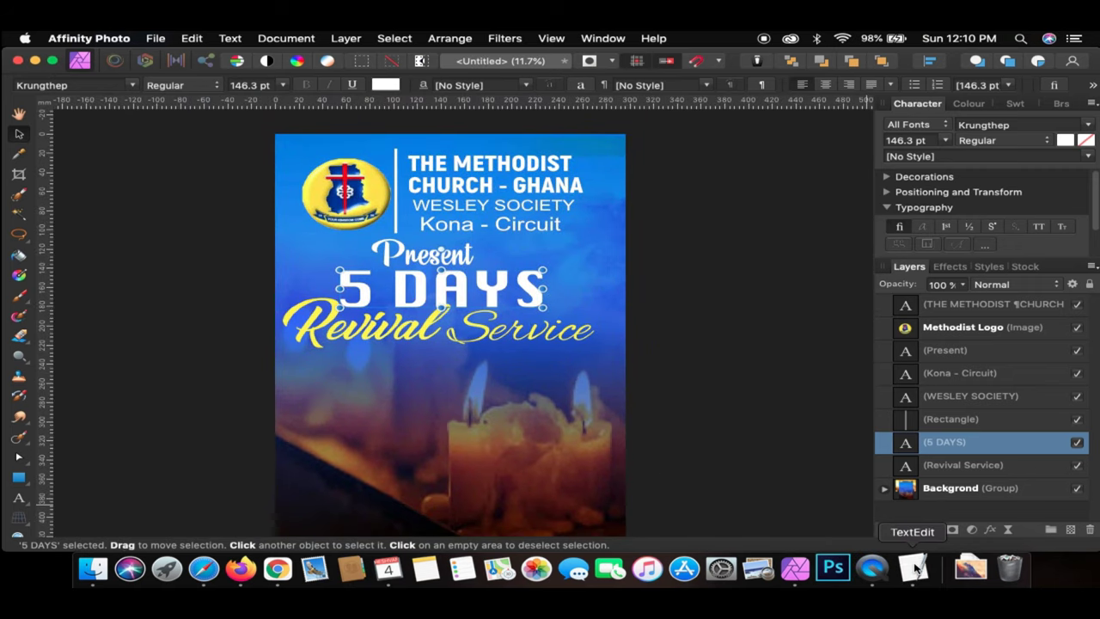
# - Paste the THEME and 'Let there be light' lines from TextEdit as text at 65.6 pt
pyautogui.click(912, 567)
pyautogui.moveTo(186, 199); pyautogui.dragTo(100, 189)
pyautogui.press('super+c')
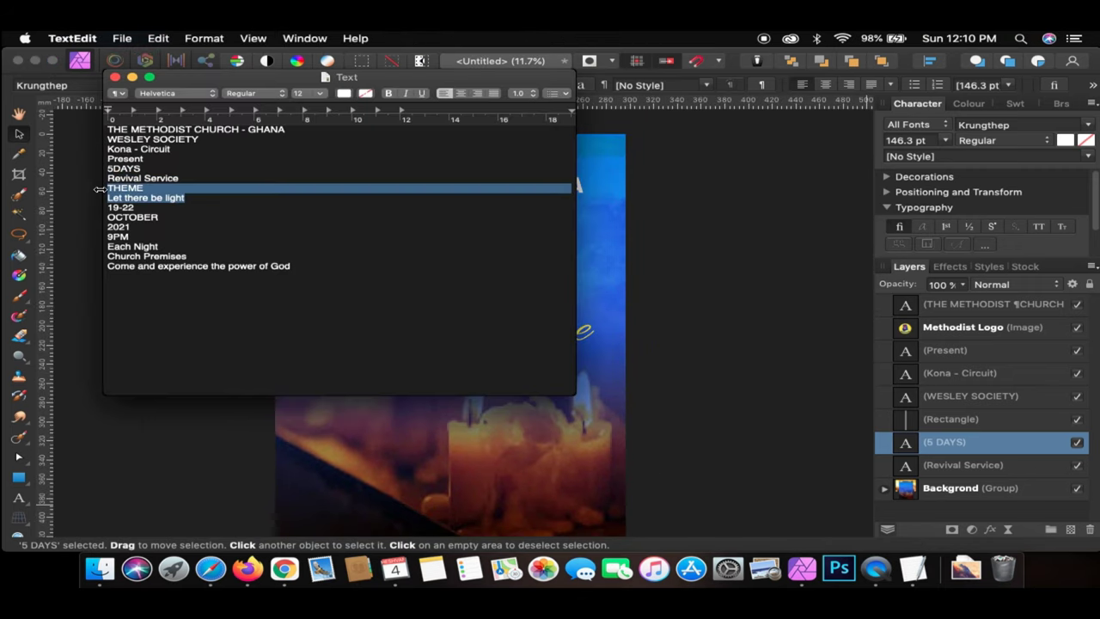
pyautogui.click(417, 457)
pyautogui.press('t')
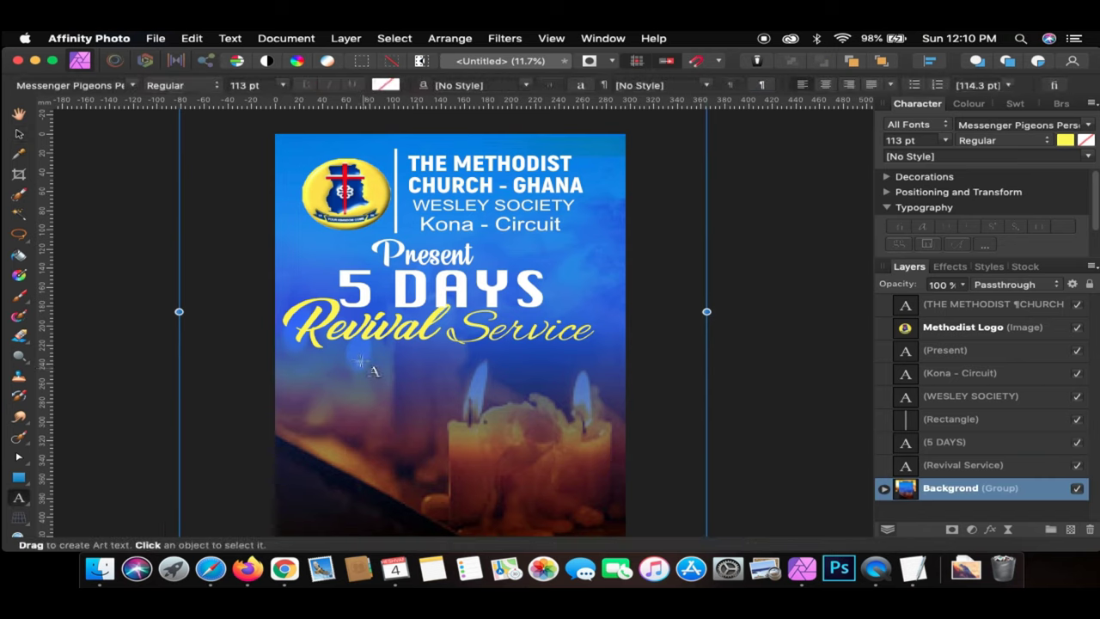
pyautogui.moveTo(368, 359); pyautogui.dragTo(378, 411)
pyautogui.press('super+v')
pyautogui.moveTo(398, 362); pyautogui.dragTo(448, 350)
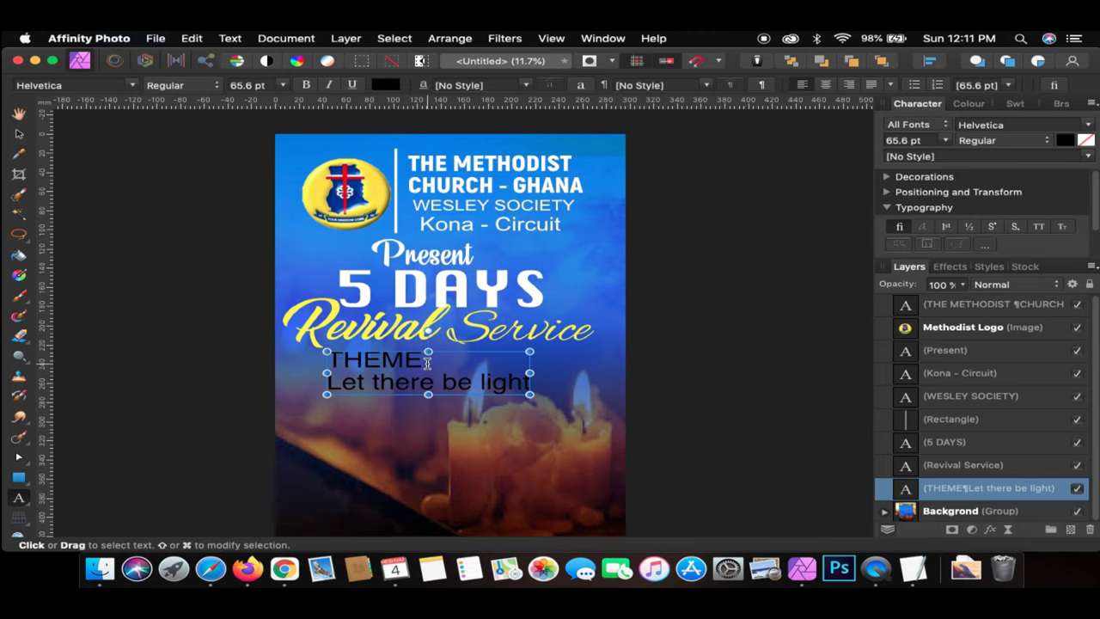
# - Set the theme text to Akrobat SemiBold in white
pyautogui.press('super+a')
pyautogui.click(1020, 131)
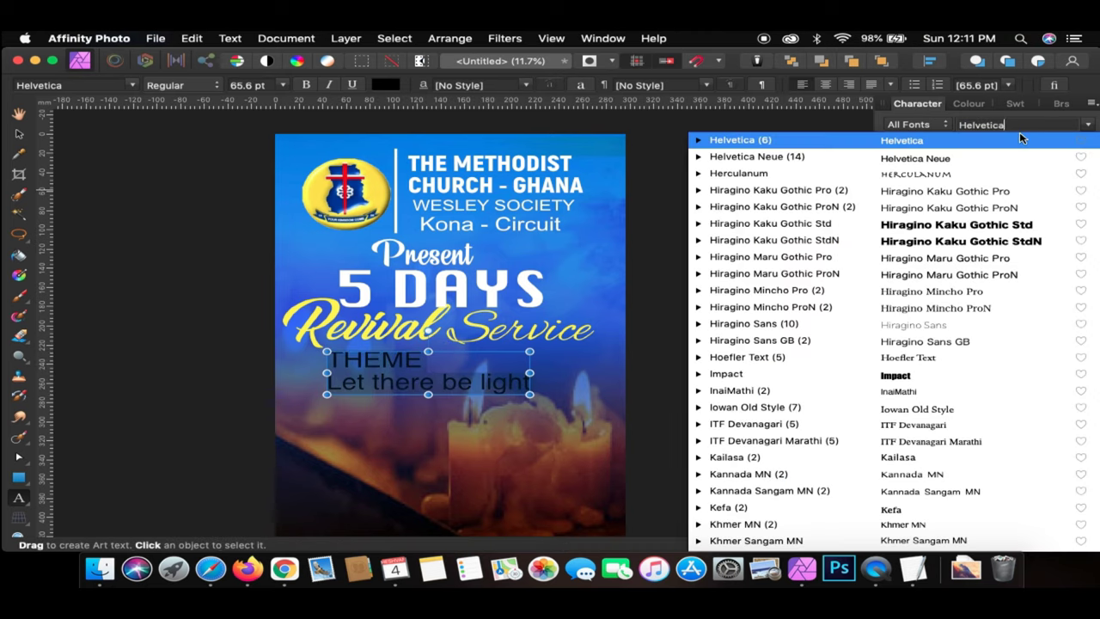
pyautogui.write('ak')
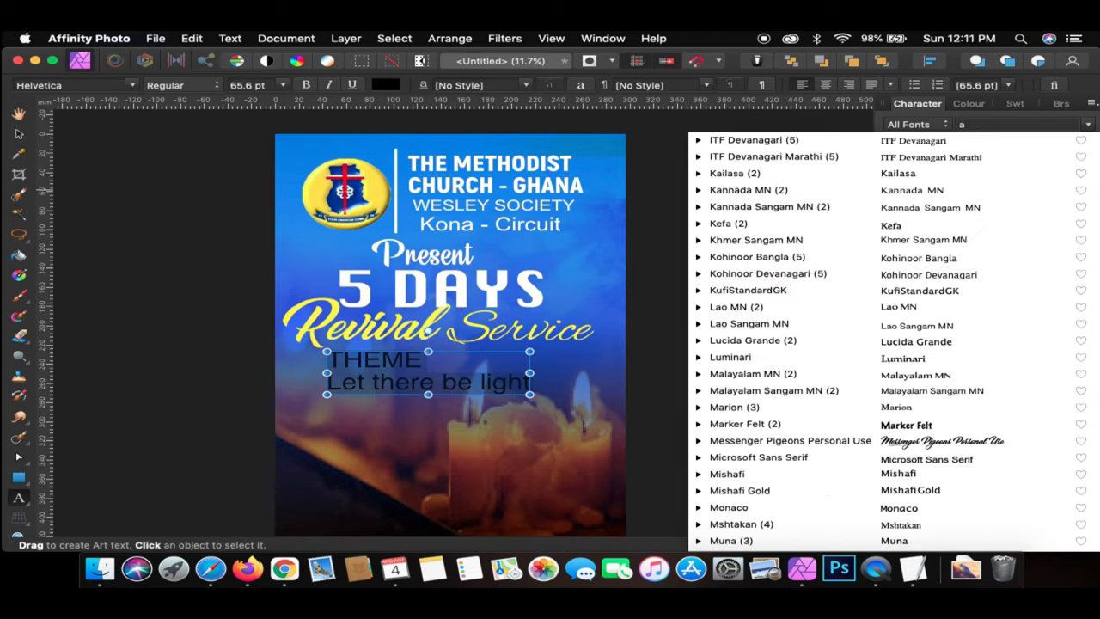
pyautogui.write('r')
pyautogui.click(918, 143)
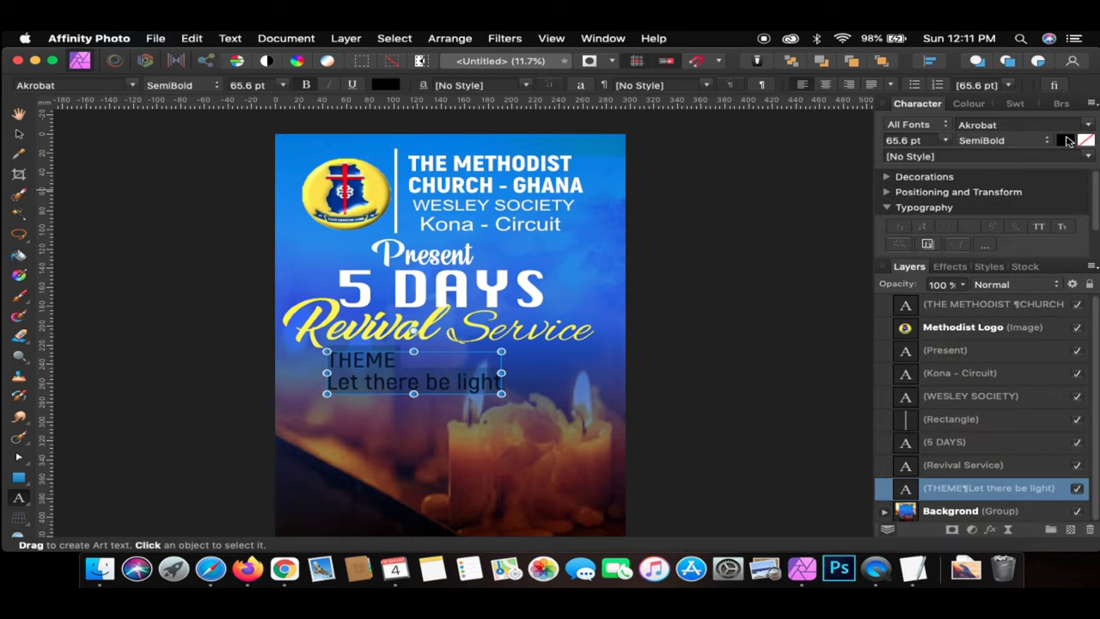
pyautogui.click(1066, 140)
pyautogui.click(943, 244)
pyautogui.click(399, 359)
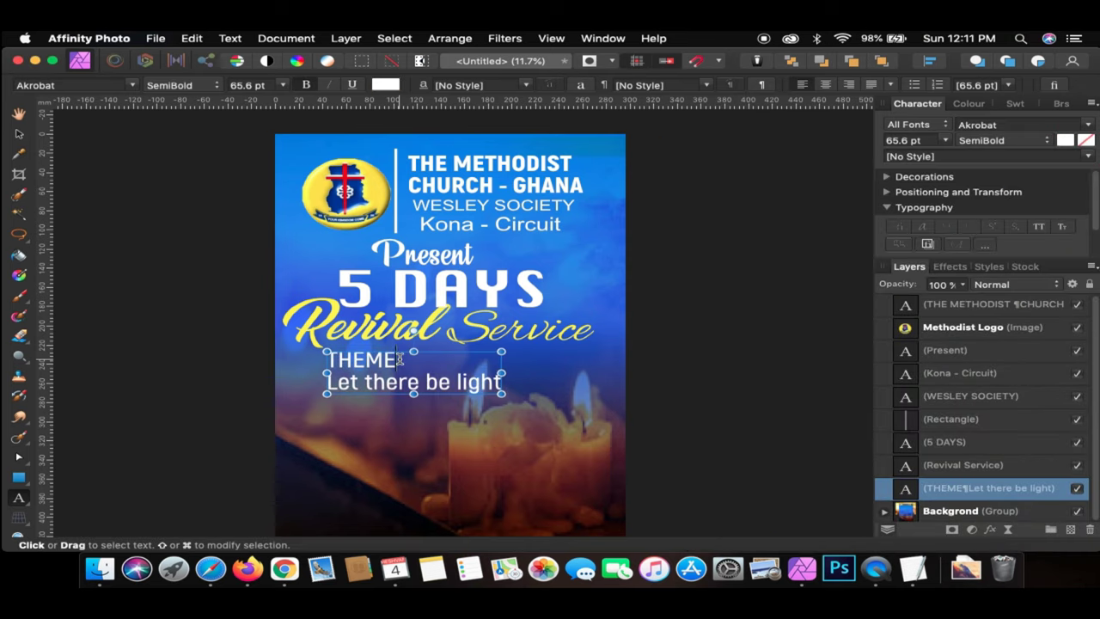
# - Set THEME in Arial Black and add a colon after it
pyautogui.moveTo(400, 359); pyautogui.dragTo(334, 359)
pyautogui.click(1008, 126)
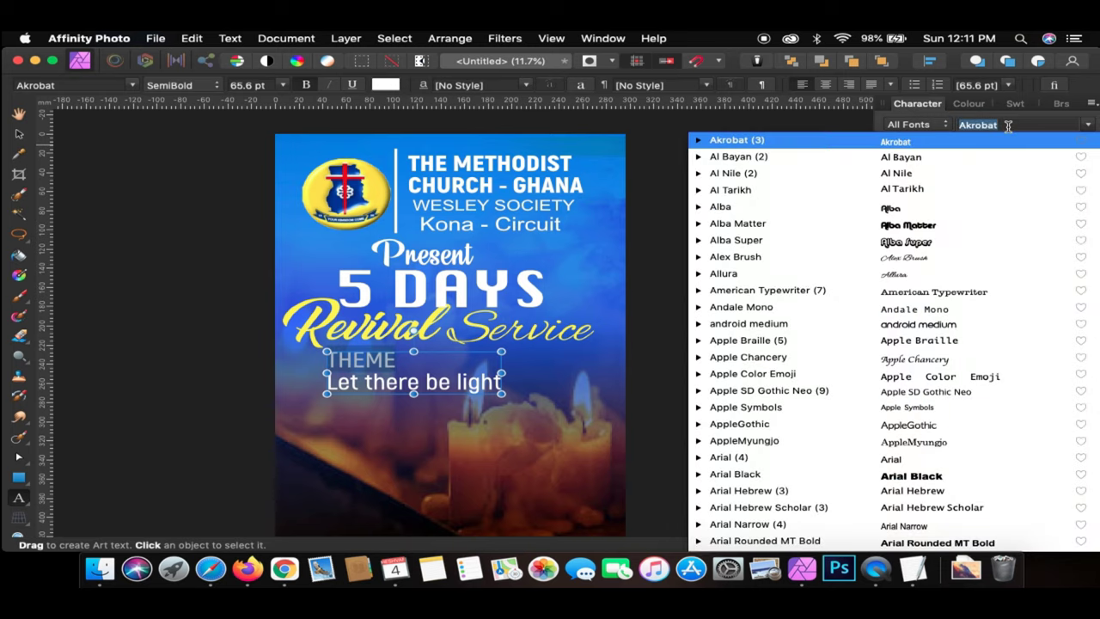
pyautogui.click(920, 473)
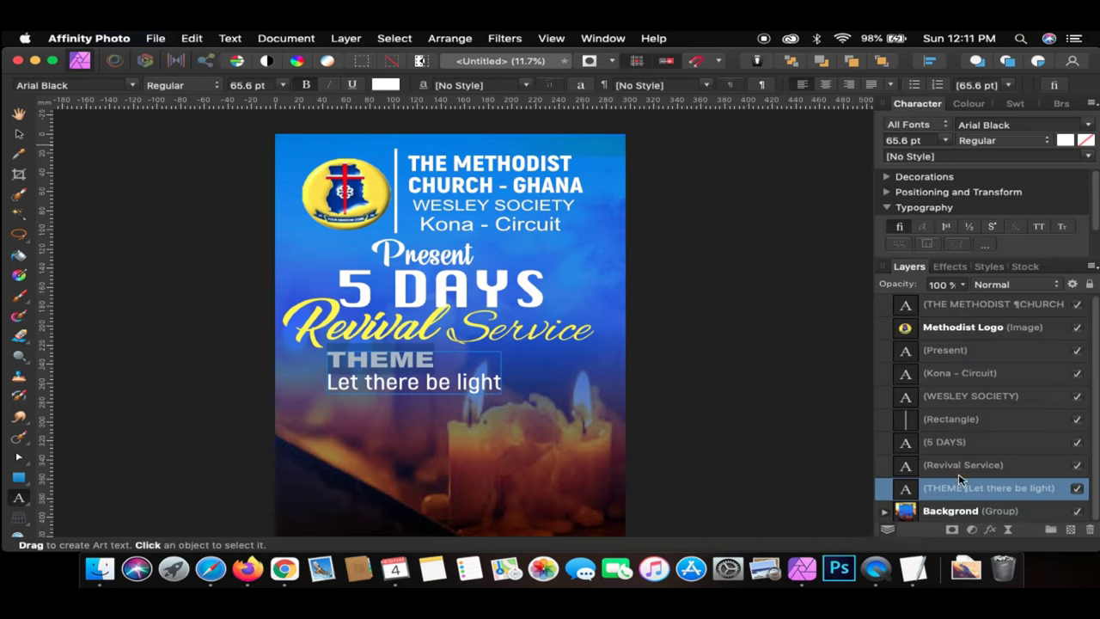
pyautogui.click(436, 359)
pyautogui.write(':')
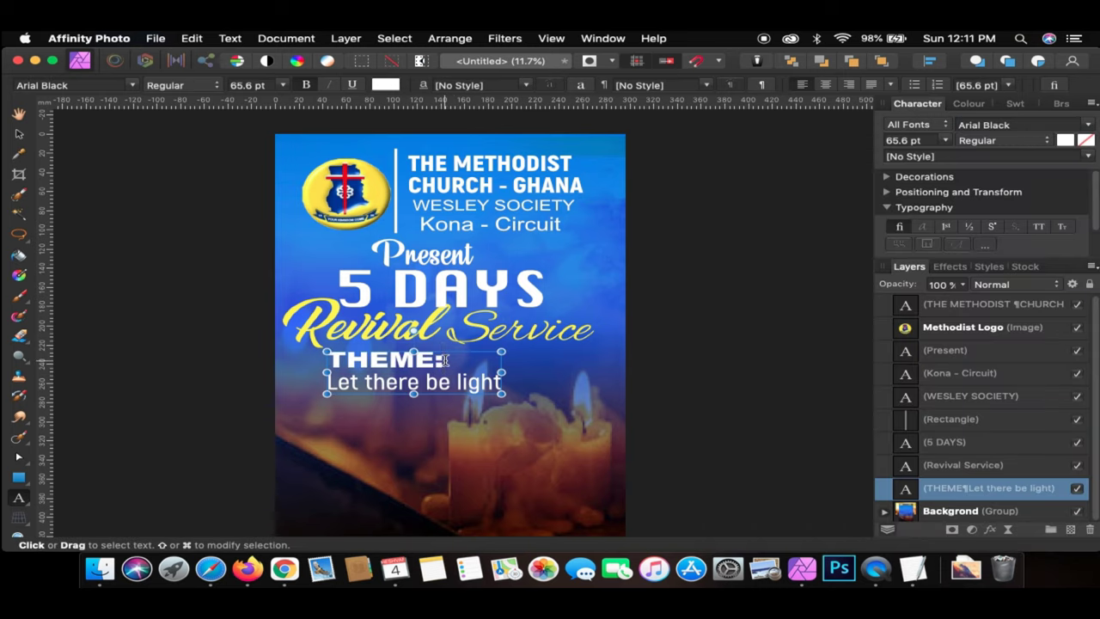
pyautogui.click(19, 134)
# - Shift the theme text right and centre-align its two lines
pyautogui.moveTo(360, 385); pyautogui.dragTo(400, 384)
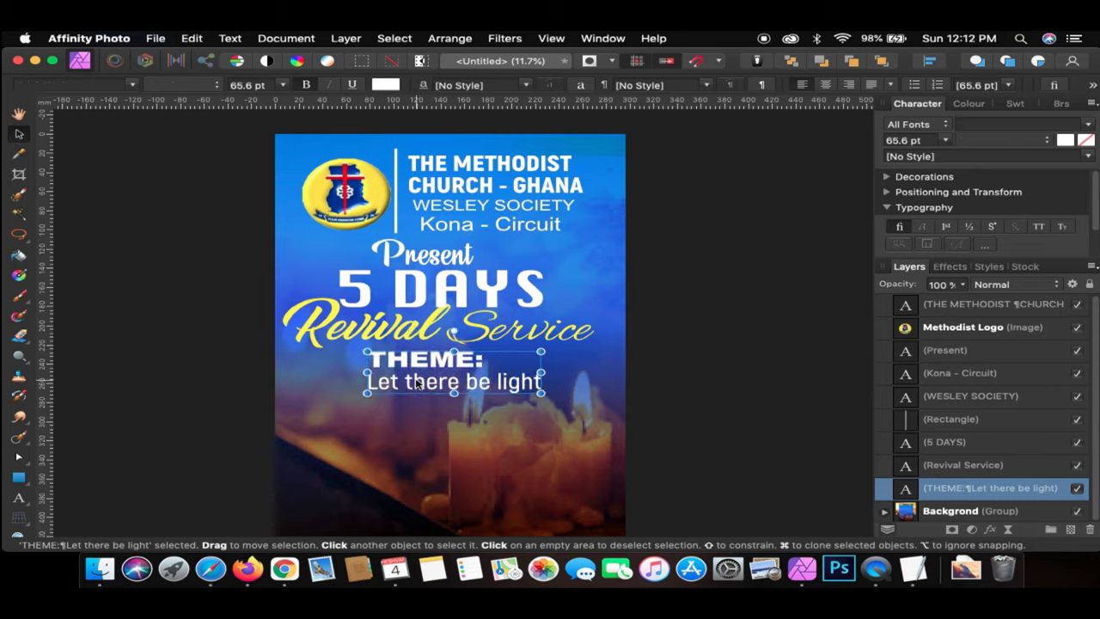
pyautogui.doubleClick(416, 384)
pyautogui.press('super+a')
pyautogui.click(827, 87)
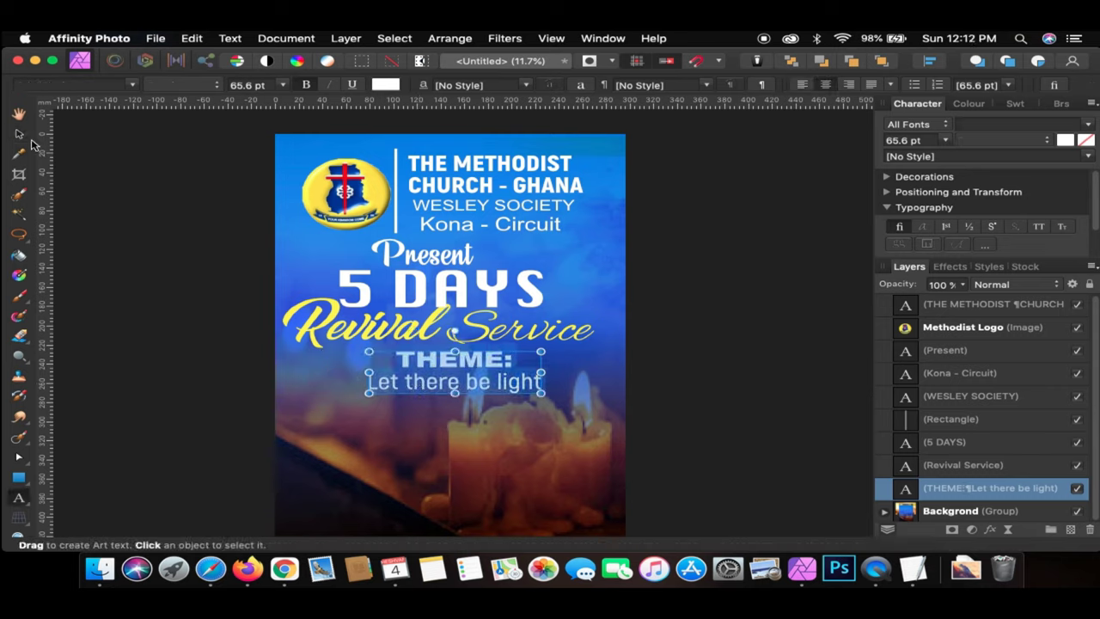
pyautogui.click(20, 135)
pyautogui.click(444, 445)
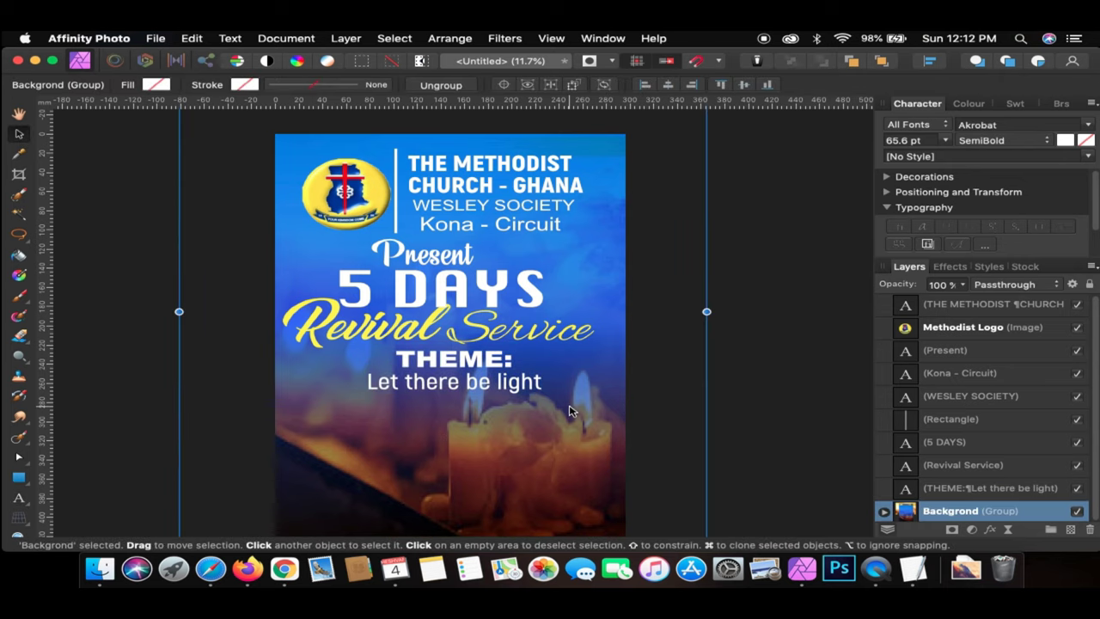
# - Group the nine layers from THE METHODIST CHURCH to THEME into a group named 'Main'
pyautogui.click(995, 488)
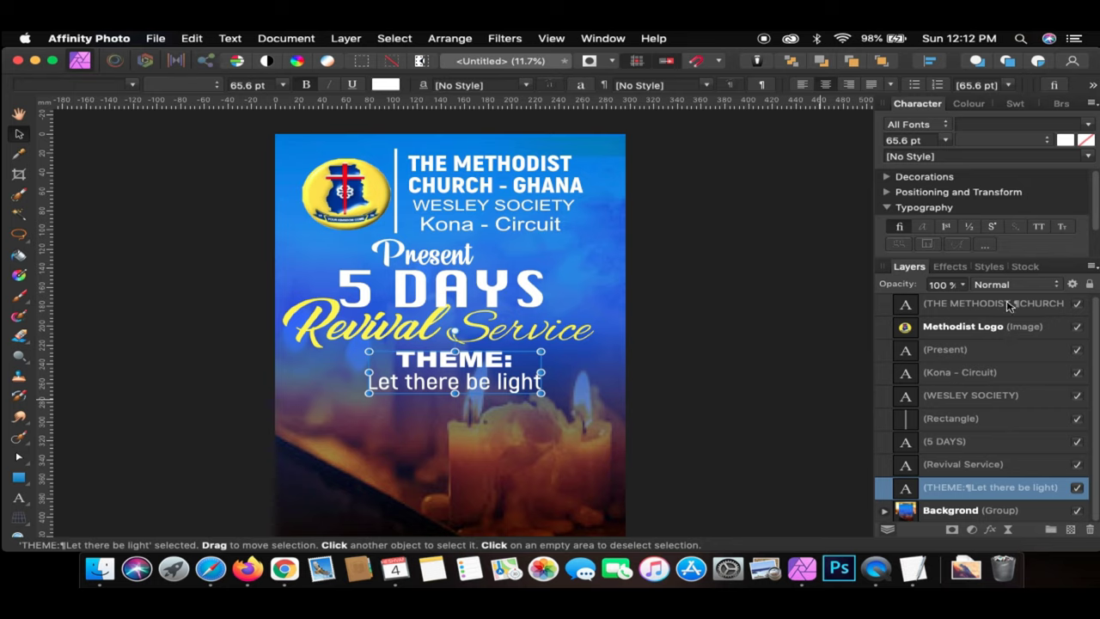
pyautogui.keyDown('shift'); pyautogui.click(1011, 305); pyautogui.keyUp('shift')
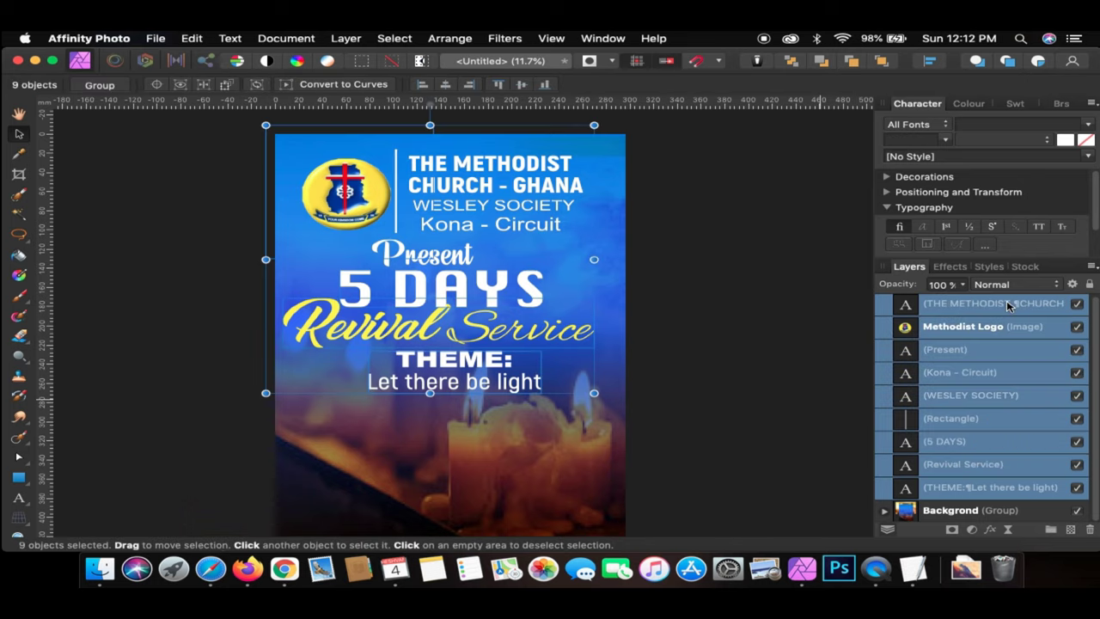
pyautogui.press('super+g')
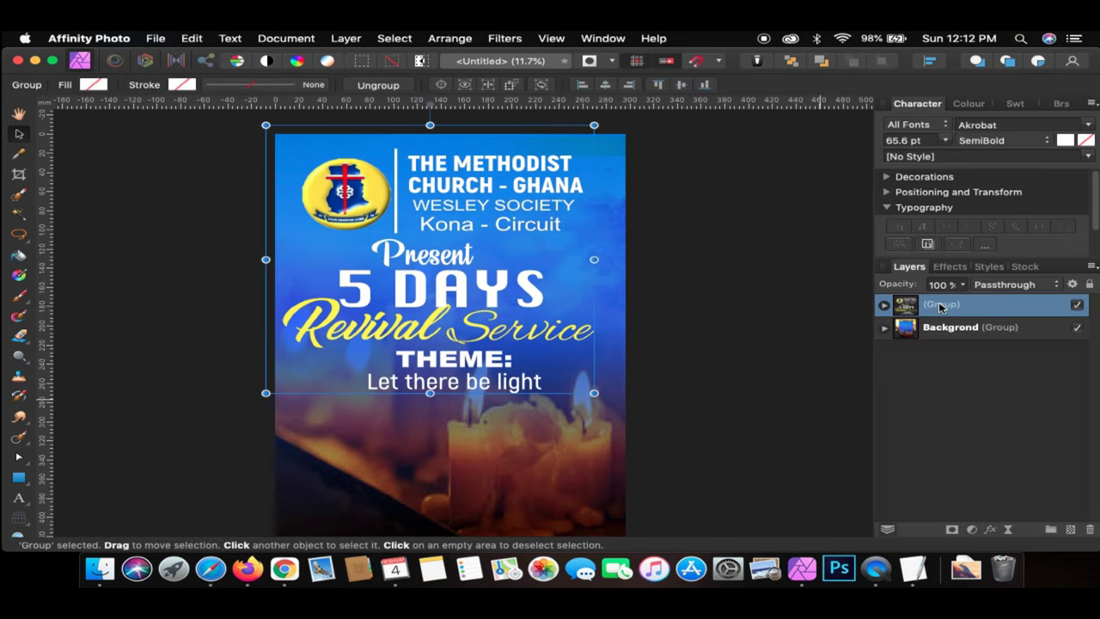
pyautogui.doubleClick(939, 304)
pyautogui.write('Main')
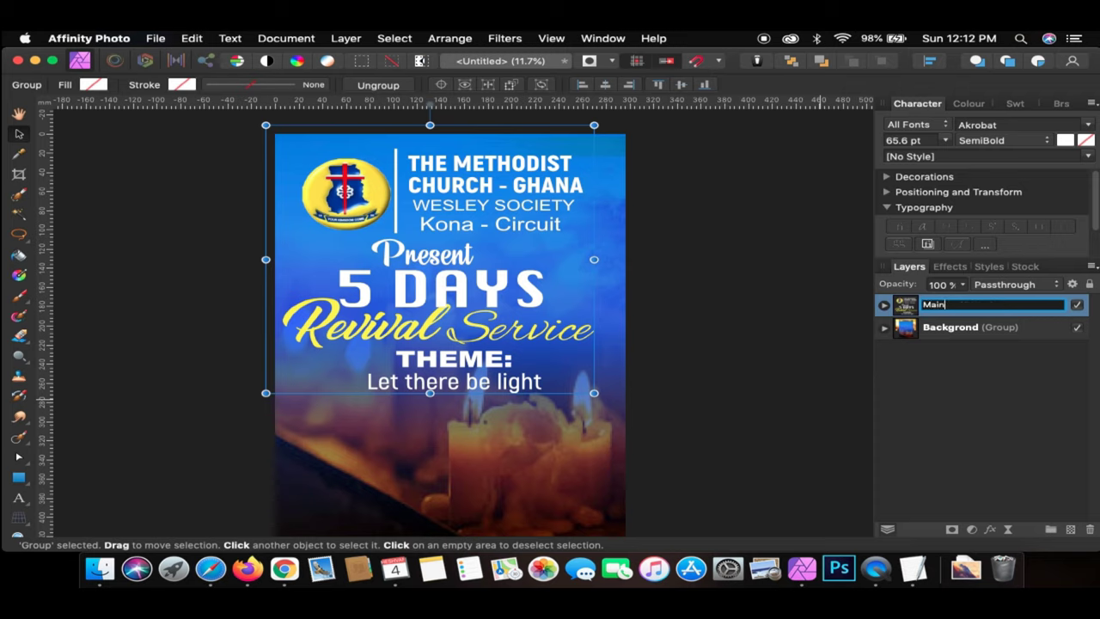
pyautogui.press('Return')
pyautogui.click(890, 327)
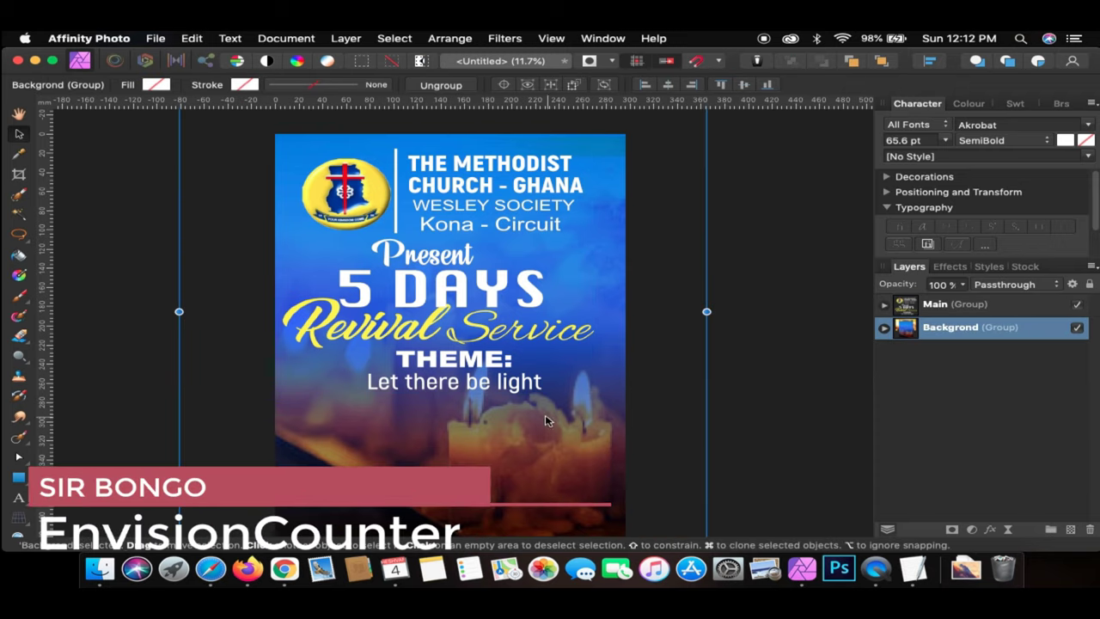
pyautogui.click(917, 569)
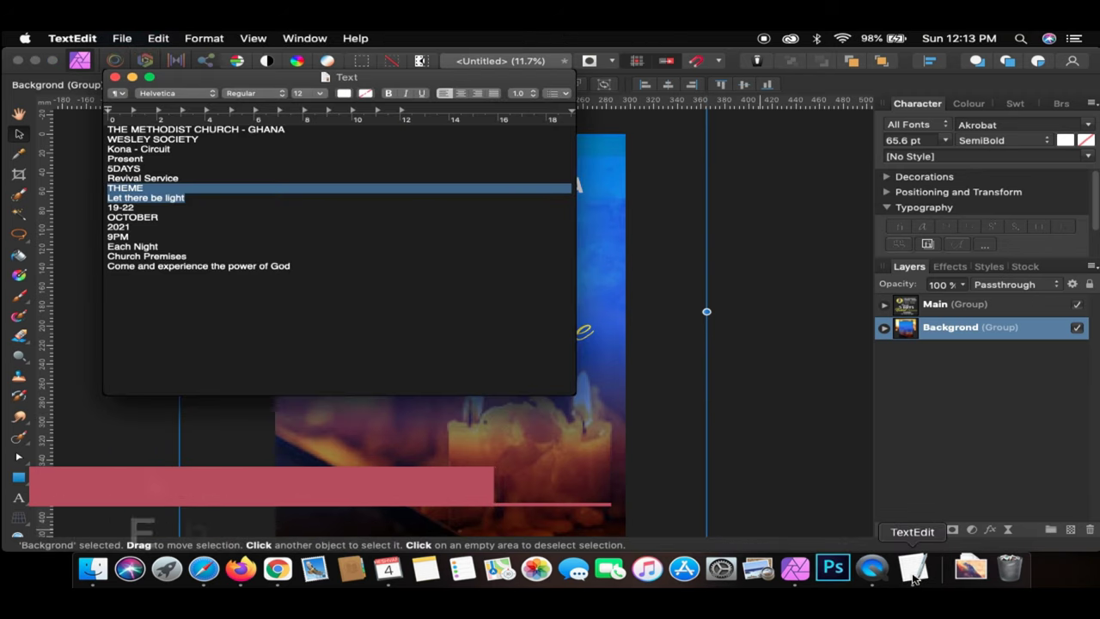
# - Paste the 19-22, OCTOBER and 2021 lines from TextEdit as new text below the theme
pyautogui.click(905, 305)
pyautogui.click(916, 569)
pyautogui.click(133, 225)
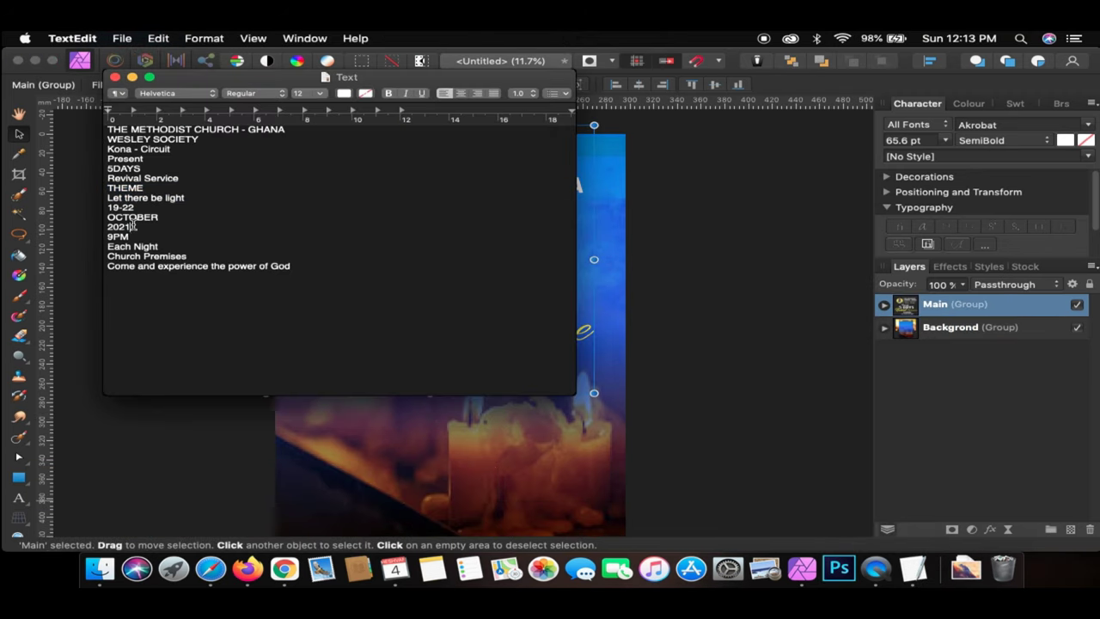
pyautogui.moveTo(132, 226); pyautogui.dragTo(103, 203)
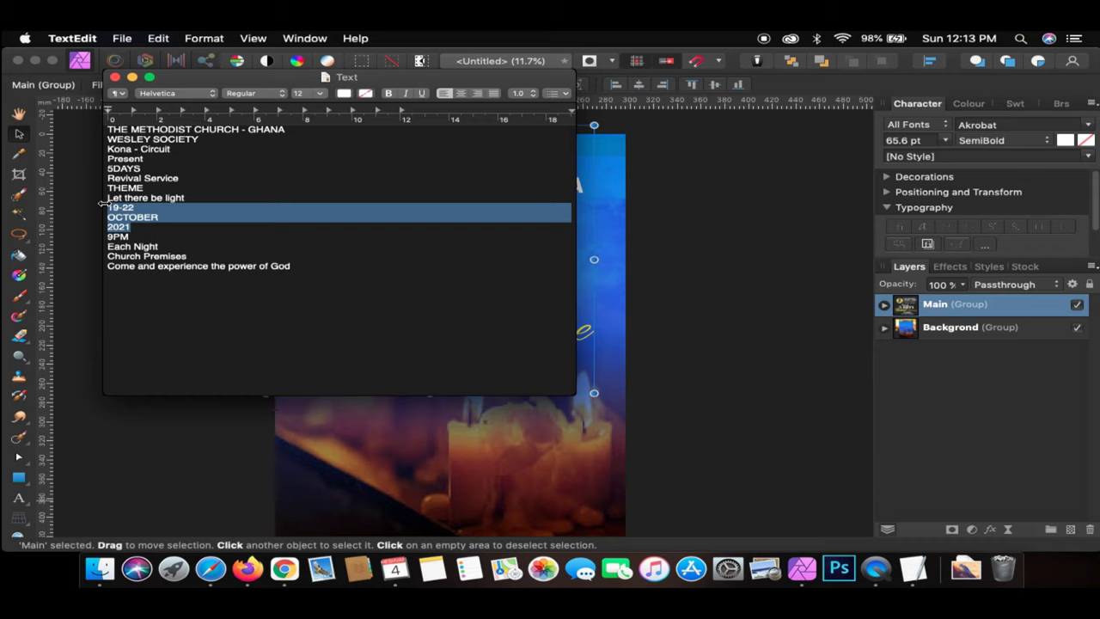
pyautogui.click(389, 454)
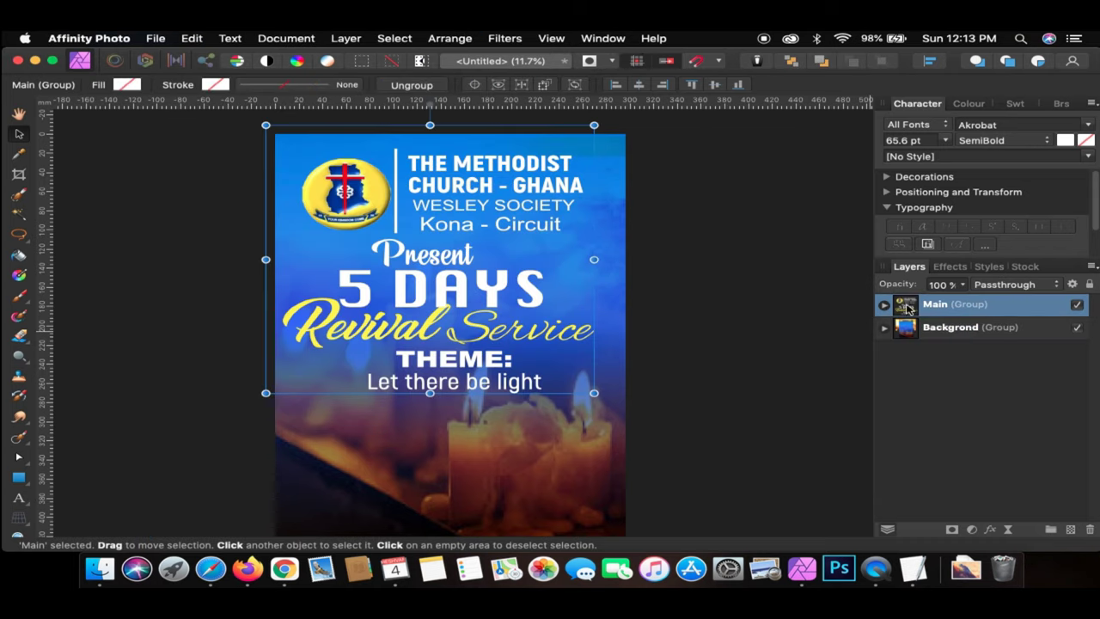
pyautogui.press('t')
pyautogui.click(330, 419)
pyautogui.press('super+v')
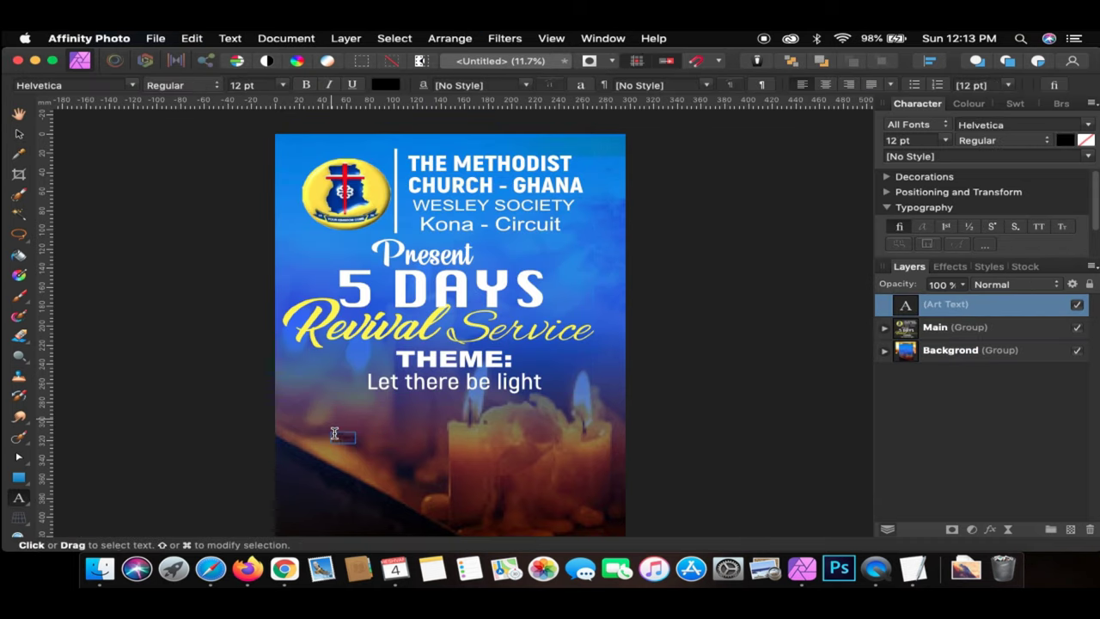
# - Make the date text white Arial Black and place it below the theme
pyautogui.moveTo(342, 446)
pyautogui.mouseDown()
pyautogui.moveTo(344, 479)
pyautogui.moveTo(392, 434)
pyautogui.mouseUp()
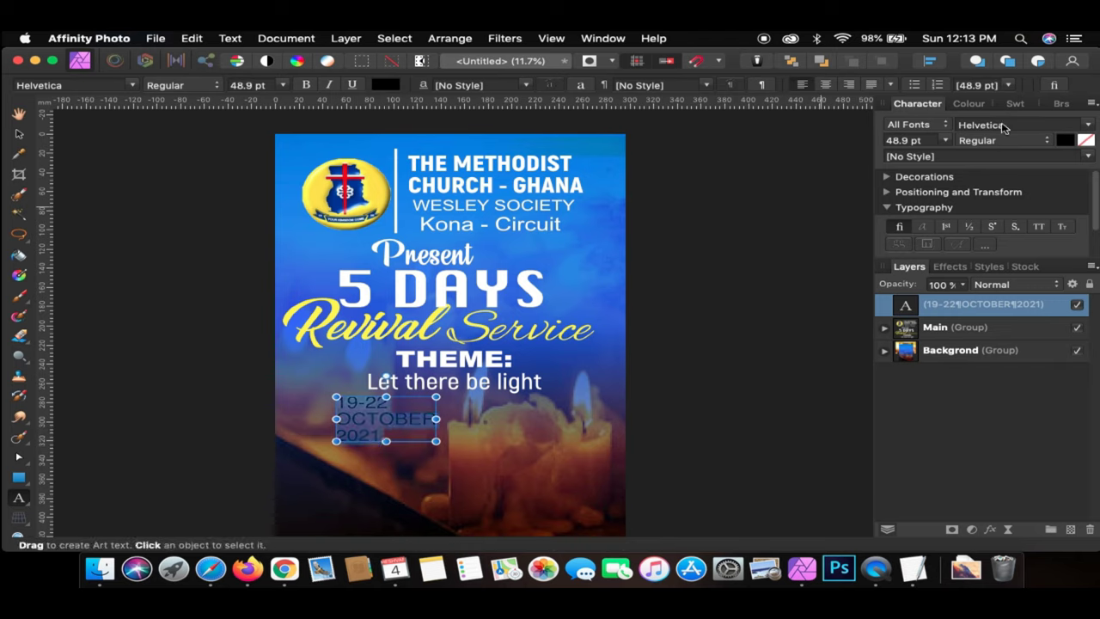
pyautogui.click(1065, 140)
pyautogui.click(959, 290)
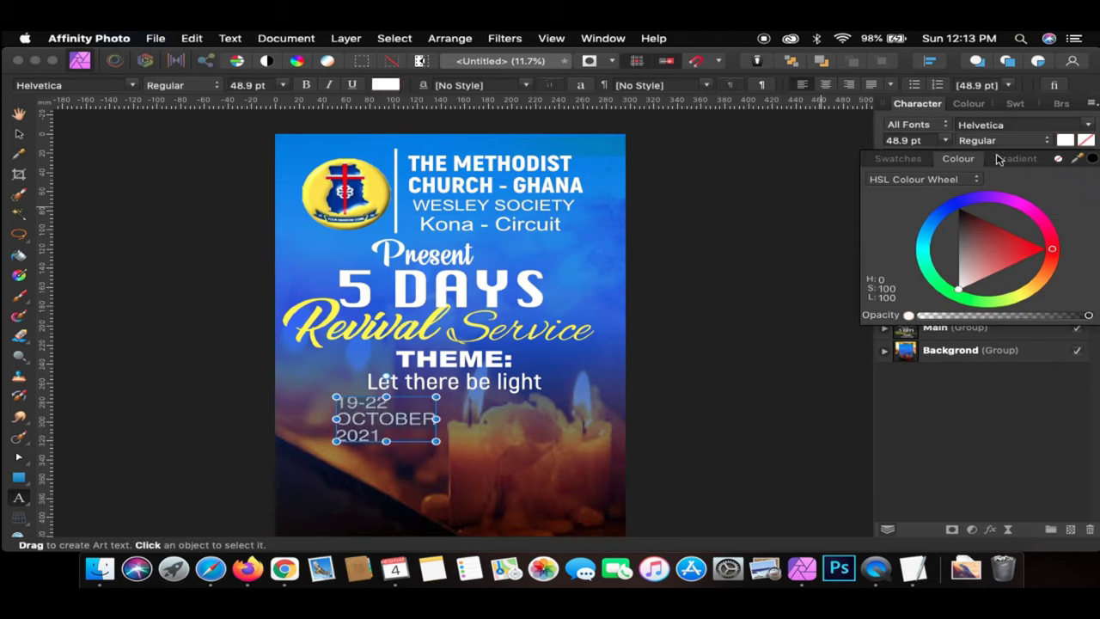
pyautogui.click(1010, 125)
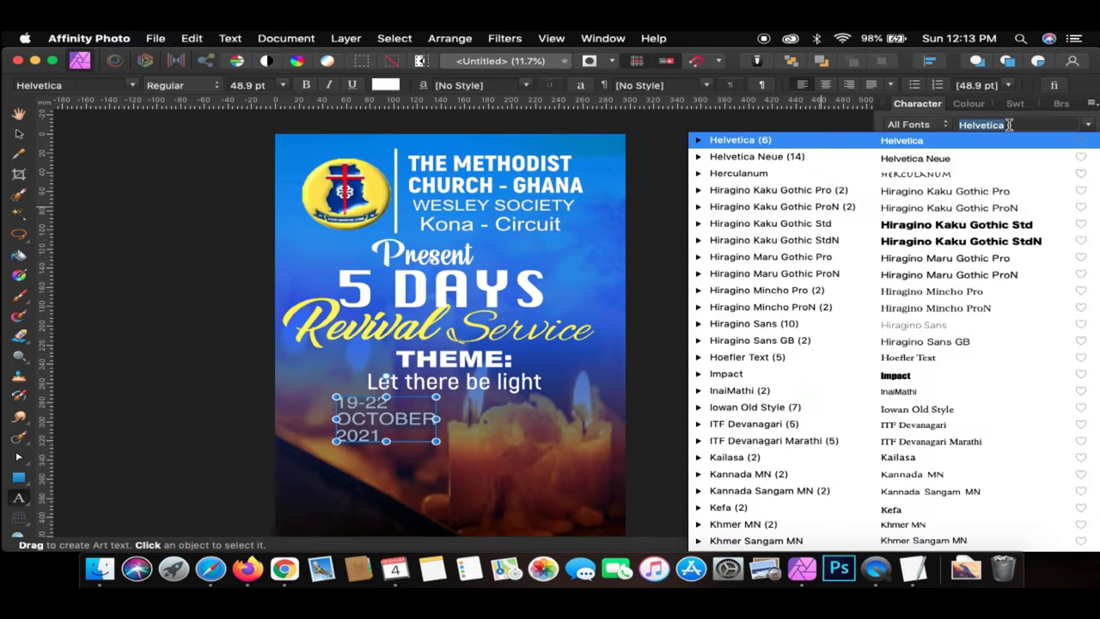
pyautogui.write('arial')
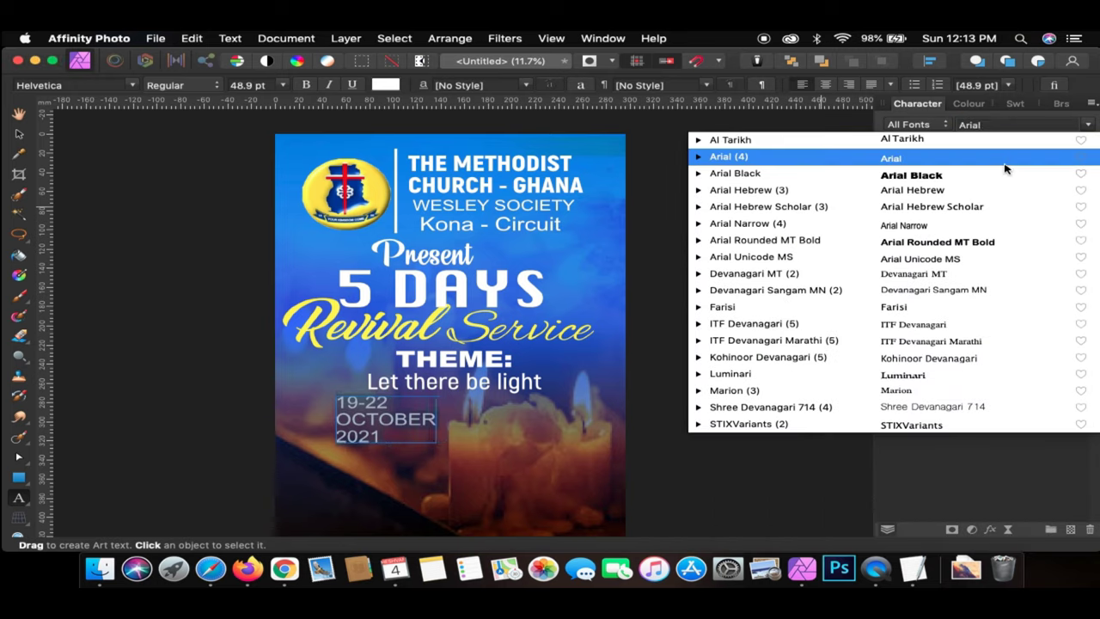
pyautogui.press('Down')
pyautogui.press('Up')
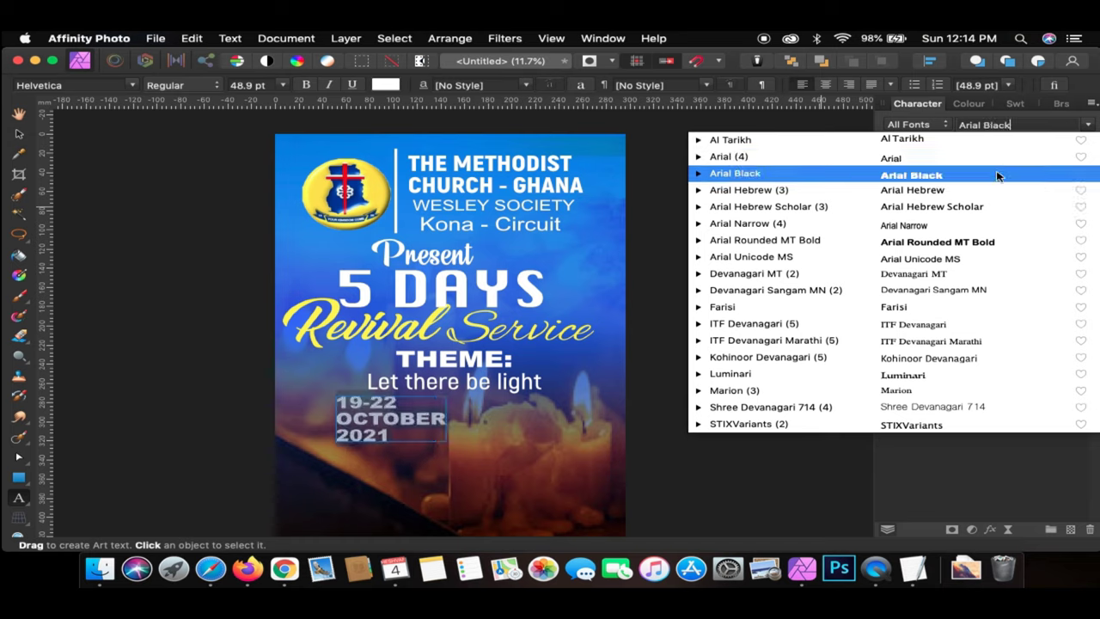
pyautogui.click(1005, 172)
pyautogui.press('v')
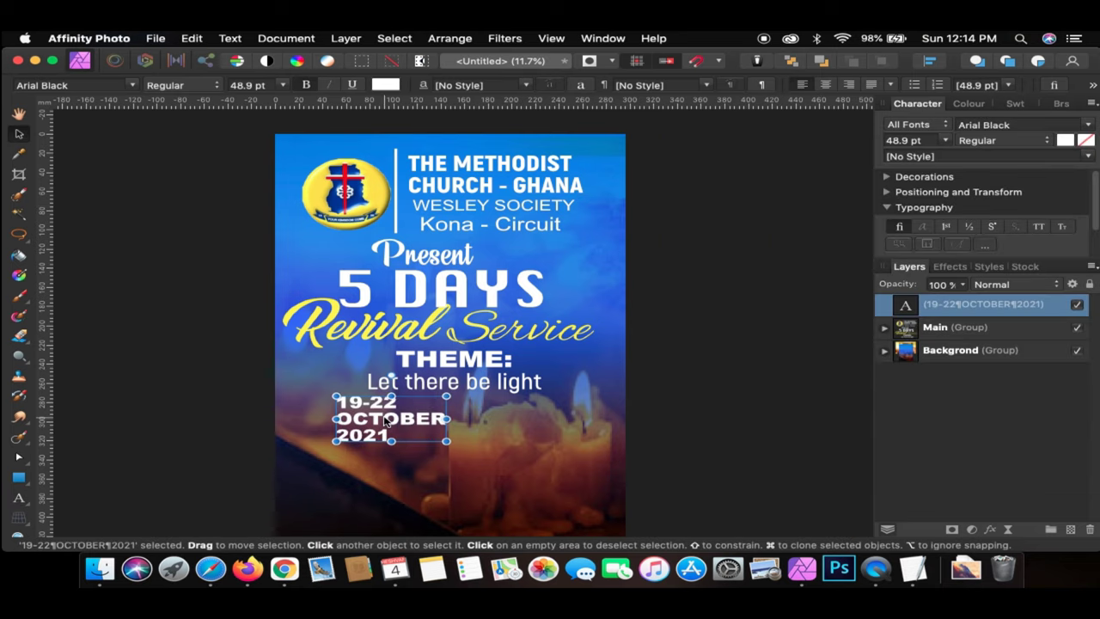
pyautogui.moveTo(378, 421); pyautogui.dragTo(361, 433)
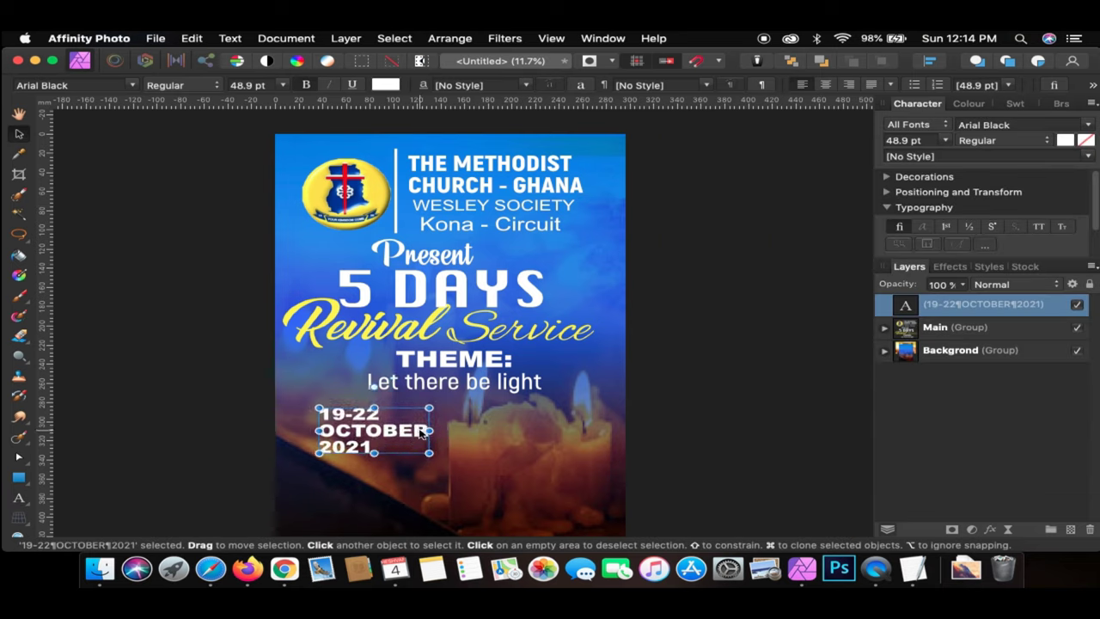
# - Shrink OCTOBER to about 30 pt and centre the three date lines
pyautogui.doubleClick(422, 434)
pyautogui.moveTo(431, 429); pyautogui.dragTo(317, 429)
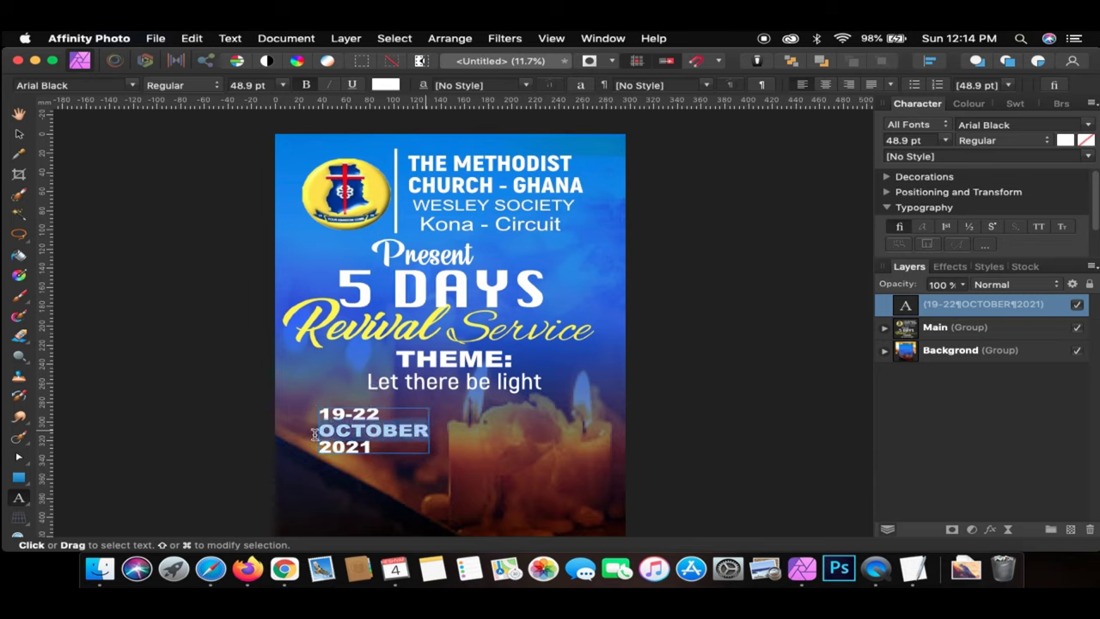
pyautogui.click(282, 85)
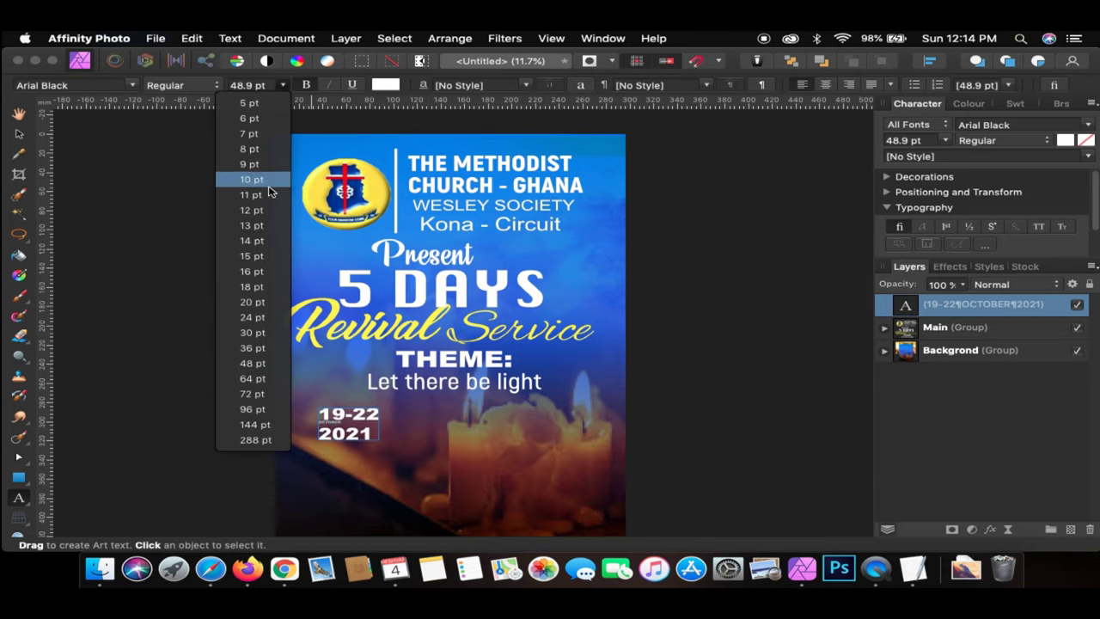
pyautogui.click(252, 333)
pyautogui.click(375, 439)
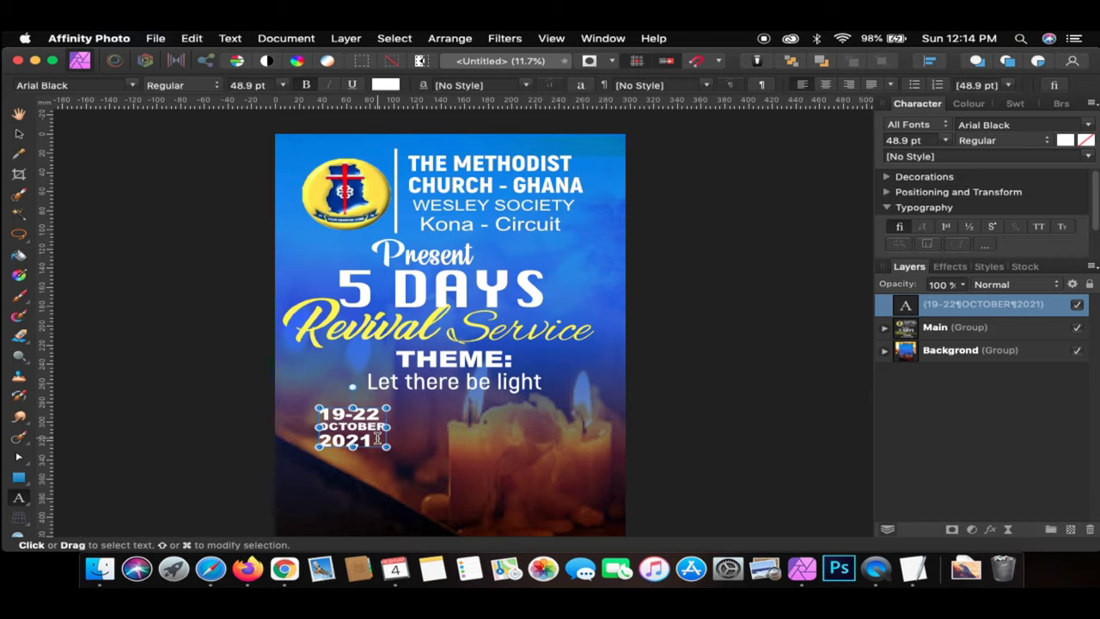
pyautogui.moveTo(376, 439); pyautogui.dragTo(290, 401)
pyautogui.click(825, 85)
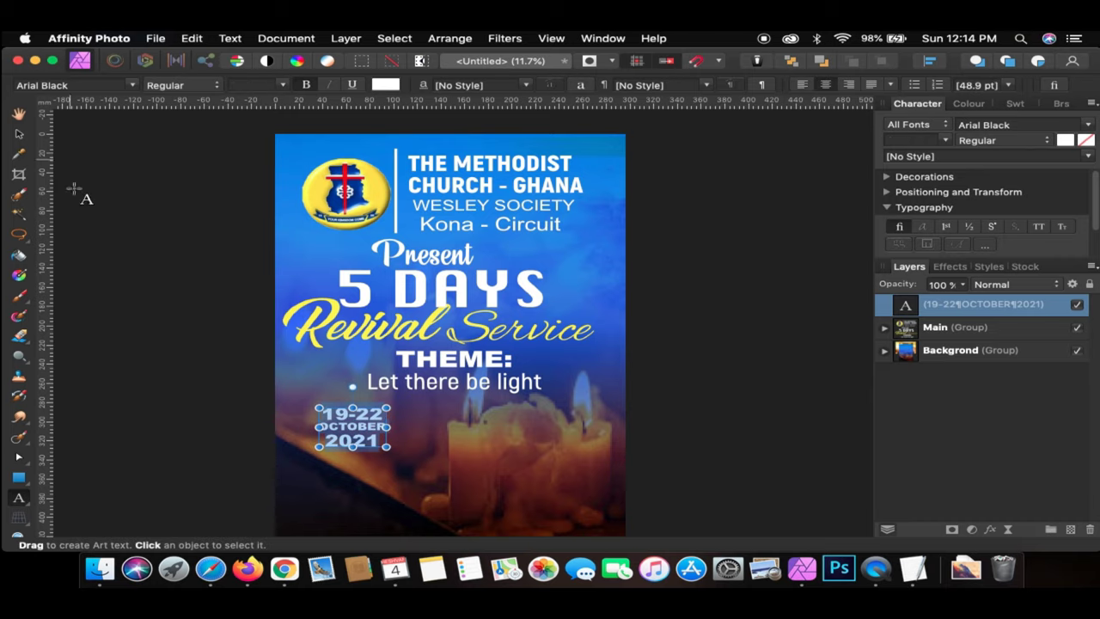
# - Enlarge the date block and shift it right below 'Let there be light'
pyautogui.press('Escape')
pyautogui.scroll(3, 348, 429)
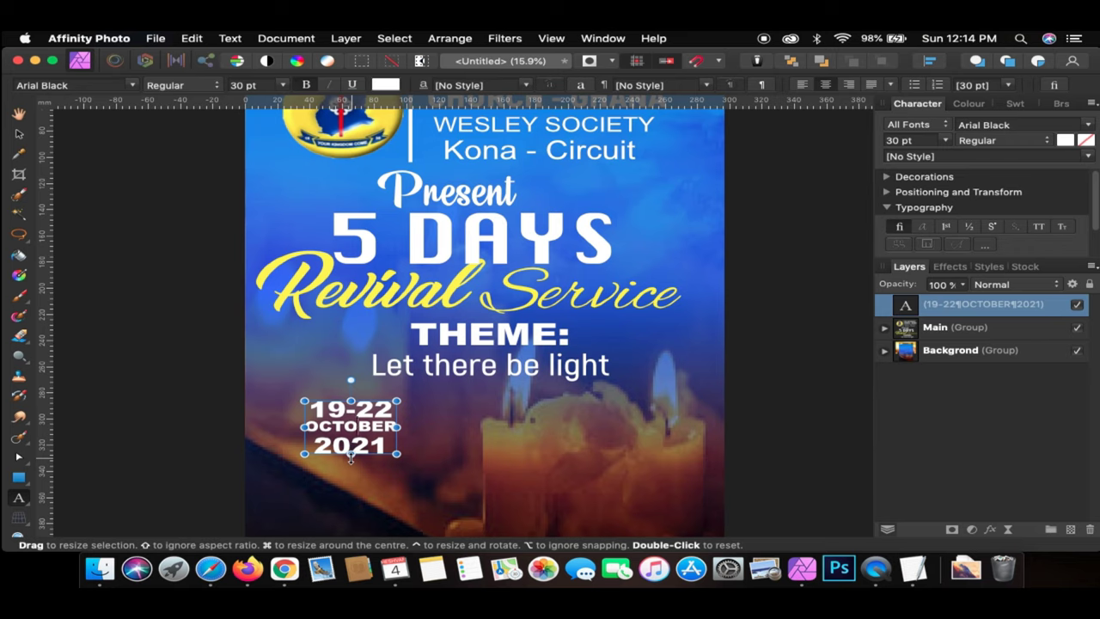
pyautogui.moveTo(350, 460); pyautogui.dragTo(353, 469)
pyautogui.scroll(-1, 374, 403)
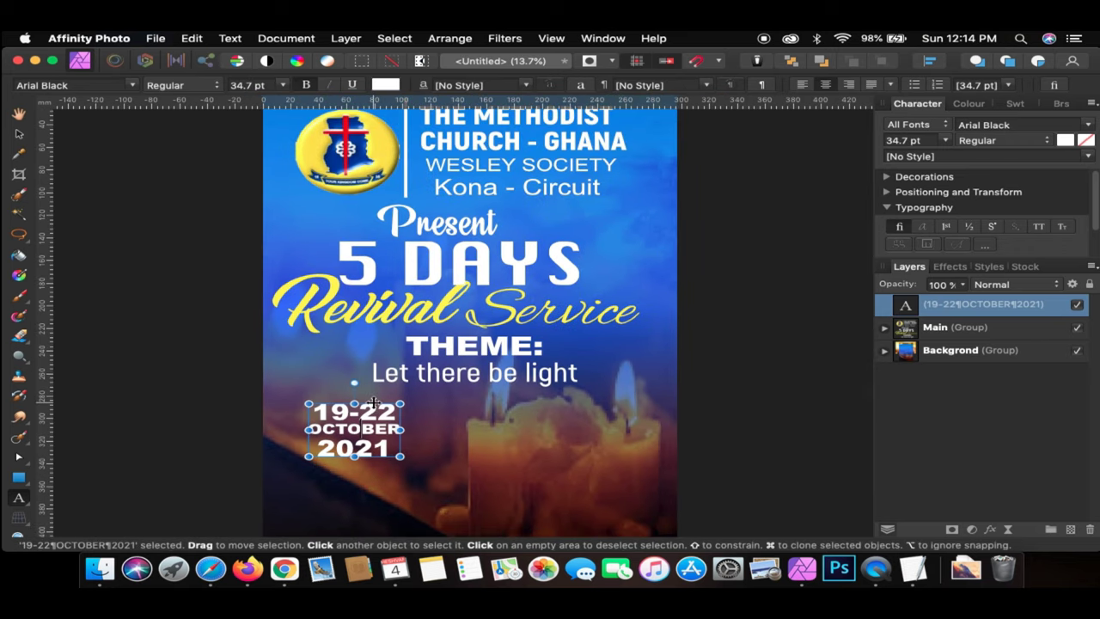
pyautogui.moveTo(374, 402); pyautogui.dragTo(394, 403)
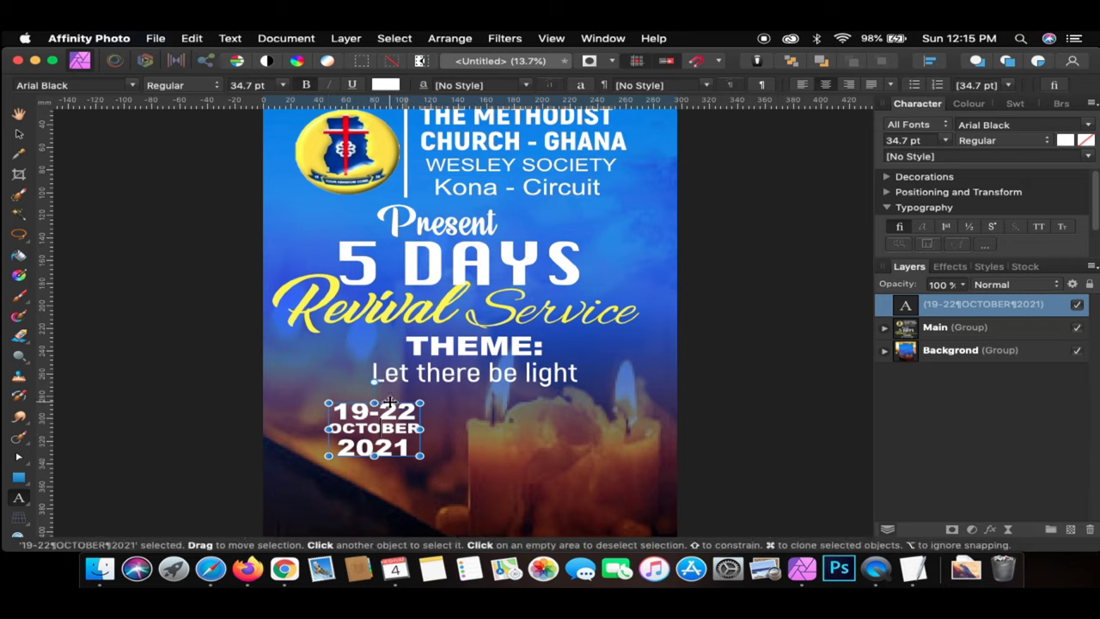
pyautogui.moveTo(391, 401); pyautogui.dragTo(415, 401)
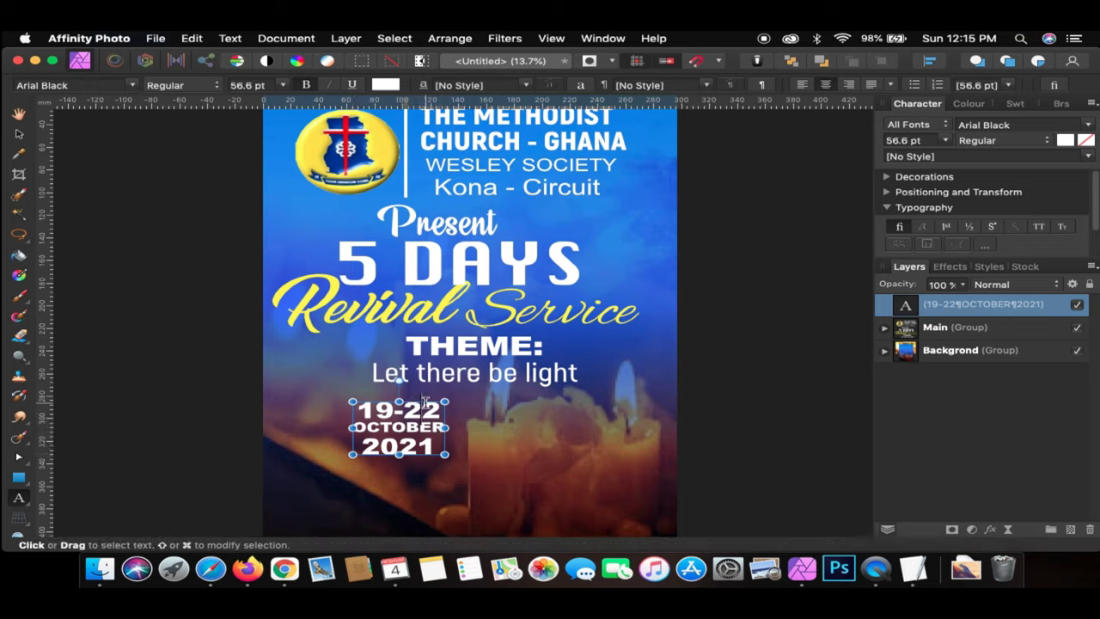
# - Add an all-caps 'DATE:' label above the date block
pyautogui.click(353, 501)
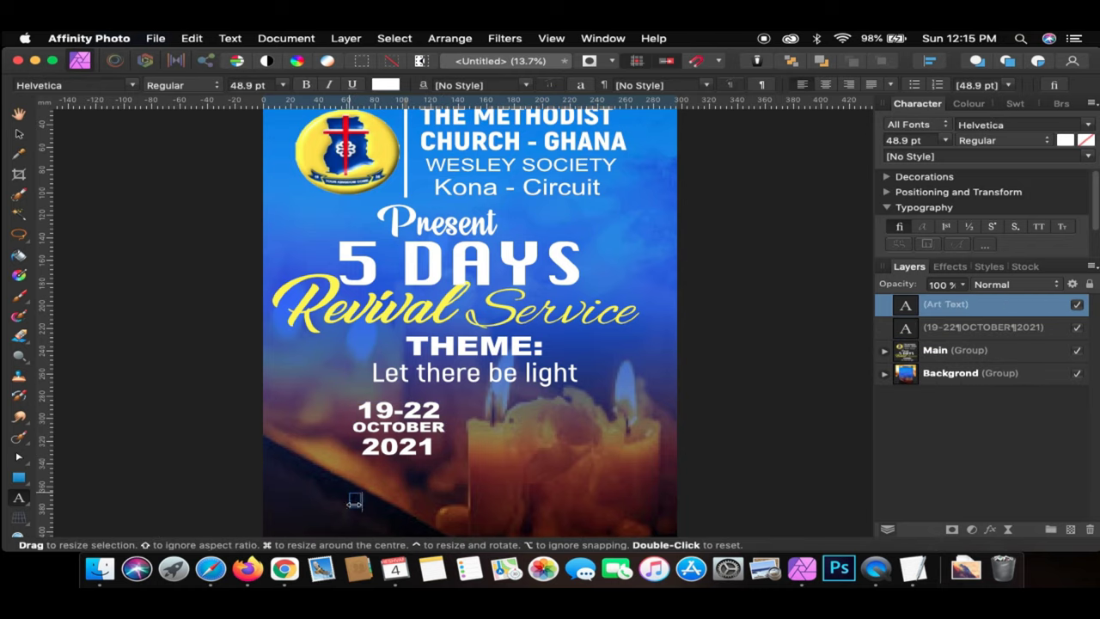
pyautogui.write('date:')
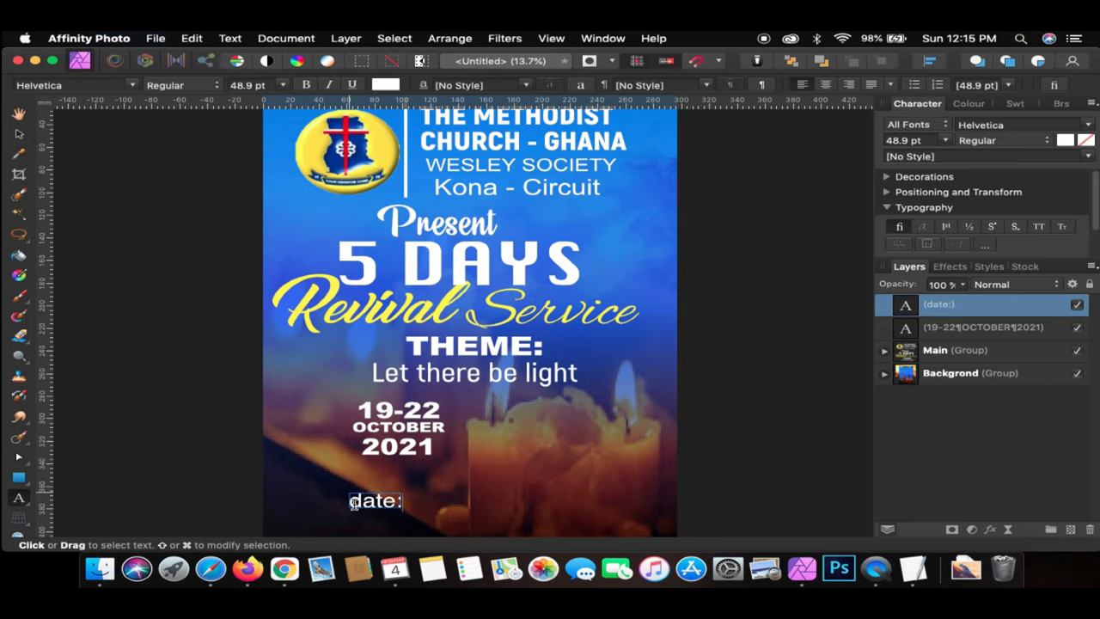
pyautogui.press('super+a')
pyautogui.click(1038, 226)
pyautogui.press('Escape')
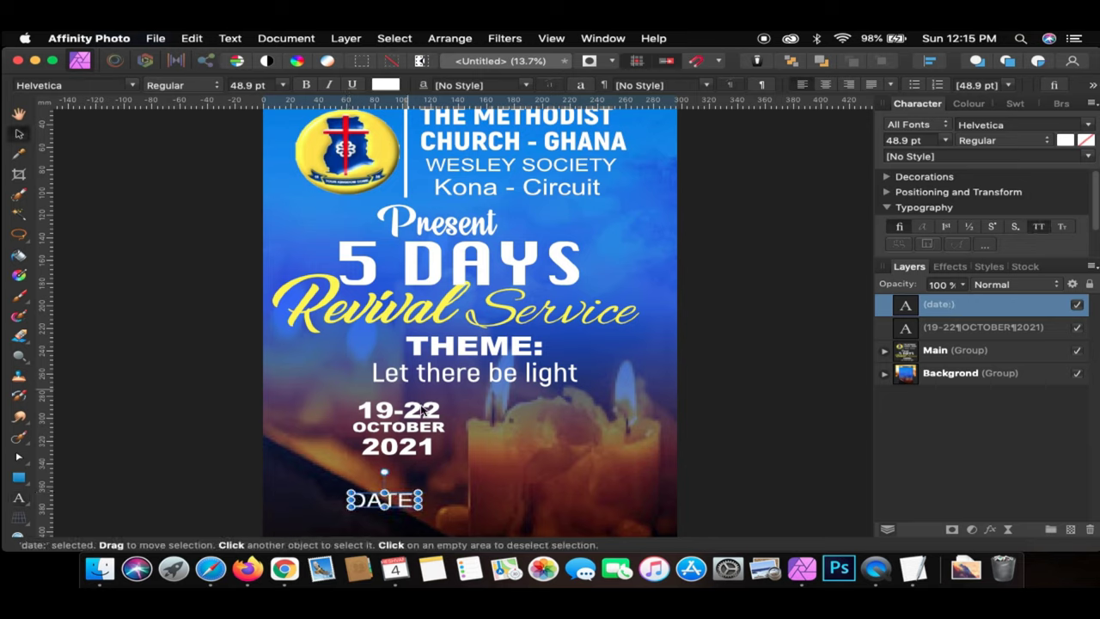
pyautogui.moveTo(385, 499); pyautogui.dragTo(335, 408)
pyautogui.click(413, 428)
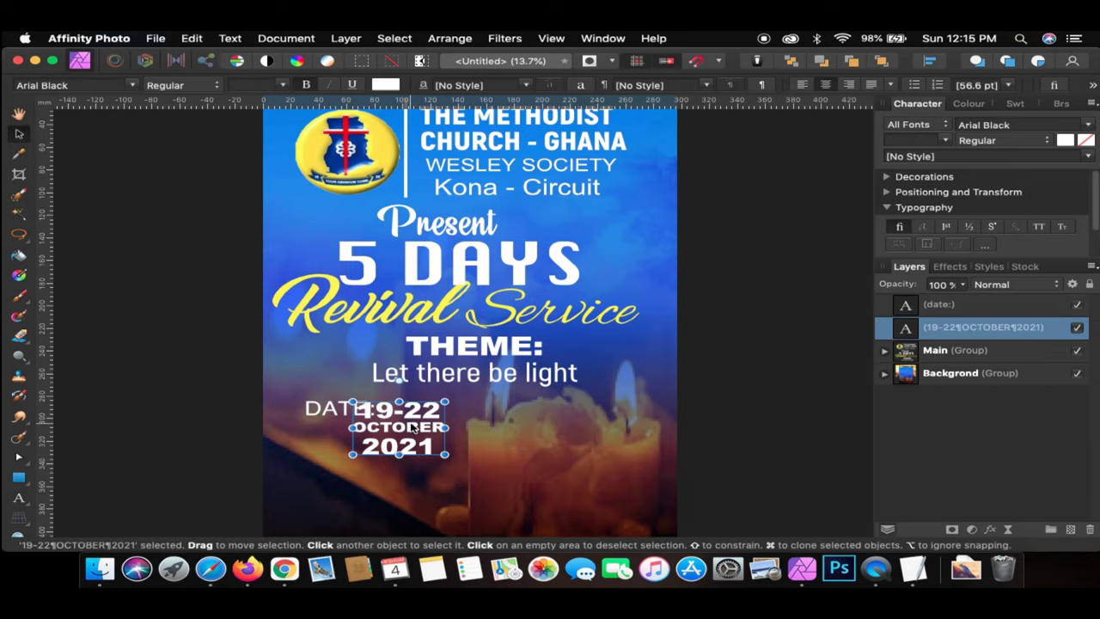
pyautogui.moveTo(413, 427); pyautogui.dragTo(353, 446)
# - Set DATE: in Impact, coloured yellow sampled from the Revival lettering
pyautogui.press('t')
pyautogui.click(357, 410)
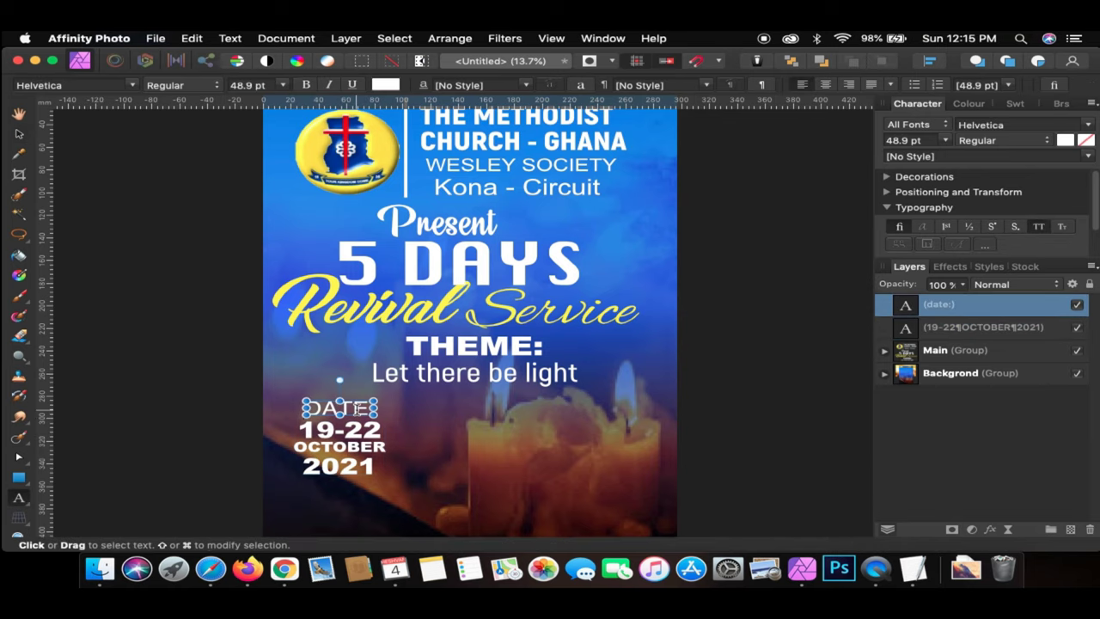
pyautogui.press('super+a')
pyautogui.click(988, 125)
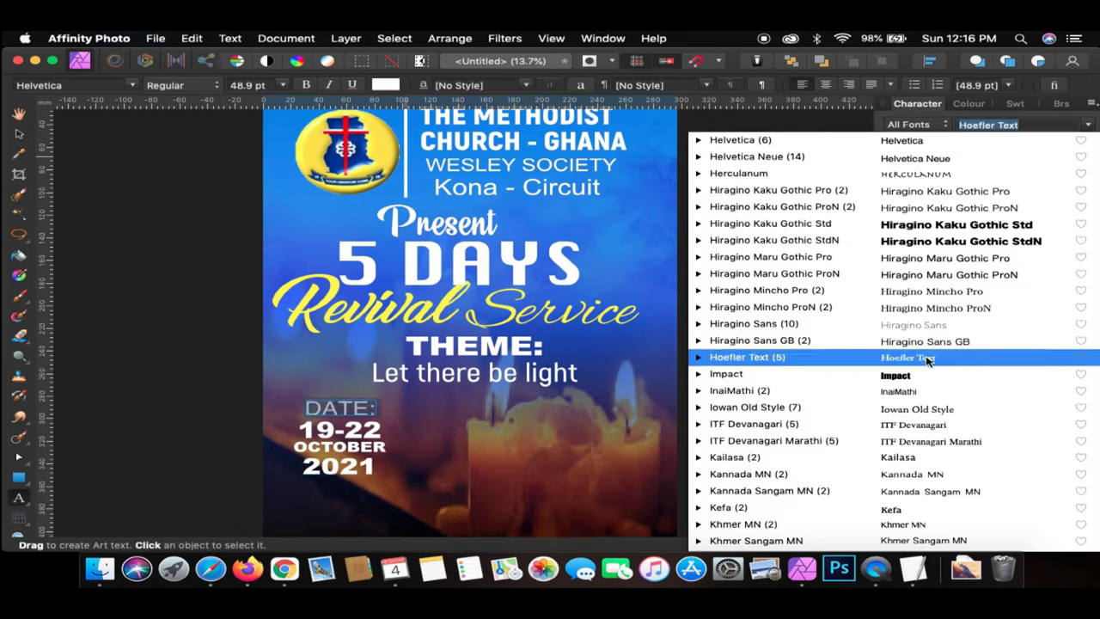
pyautogui.click(895, 375)
pyautogui.click(19, 152)
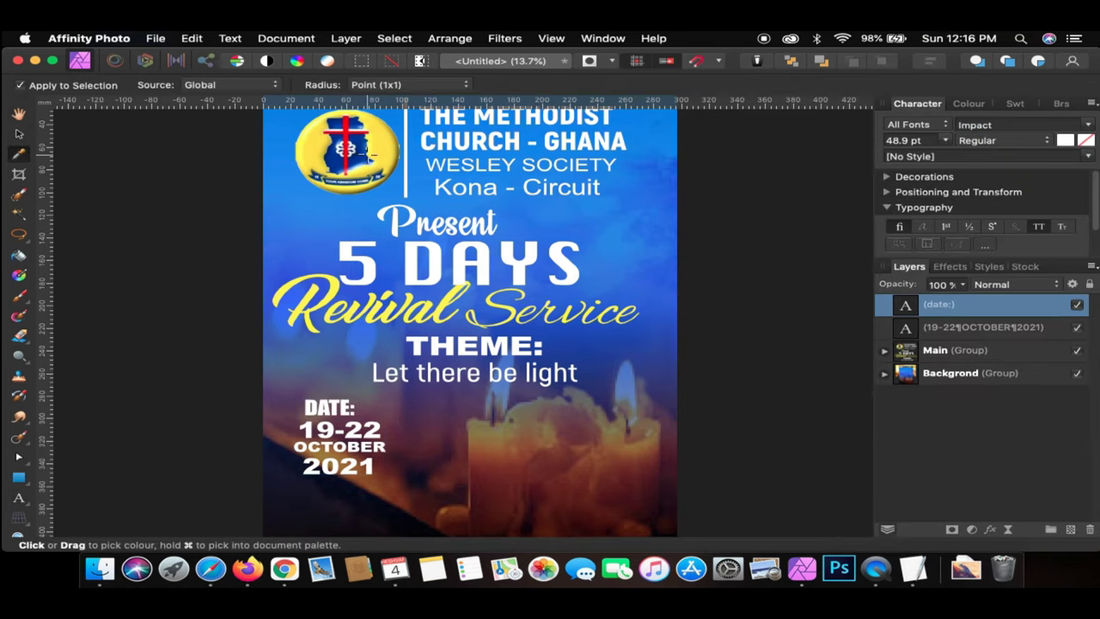
pyautogui.click(346, 149)
pyautogui.click(381, 154)
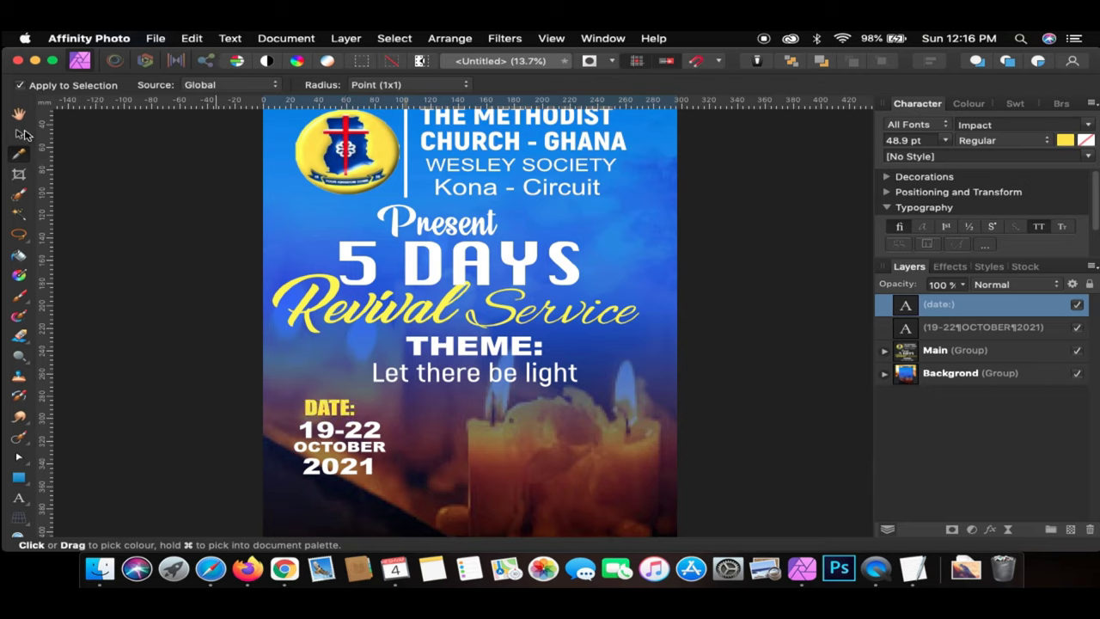
# - Duplicate DATE: to the right of the date block and retype it as 'TIME:'
pyautogui.click(19, 133)
pyautogui.click(333, 409)
pyautogui.press('super+j')
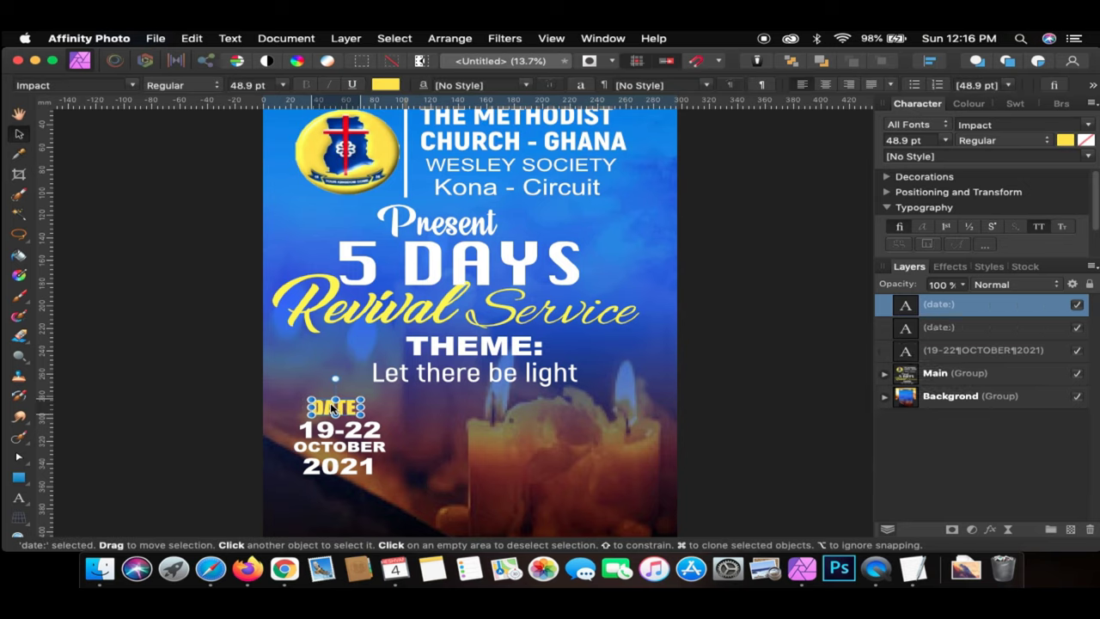
pyautogui.moveTo(334, 409); pyautogui.dragTo(483, 407)
pyautogui.press('t')
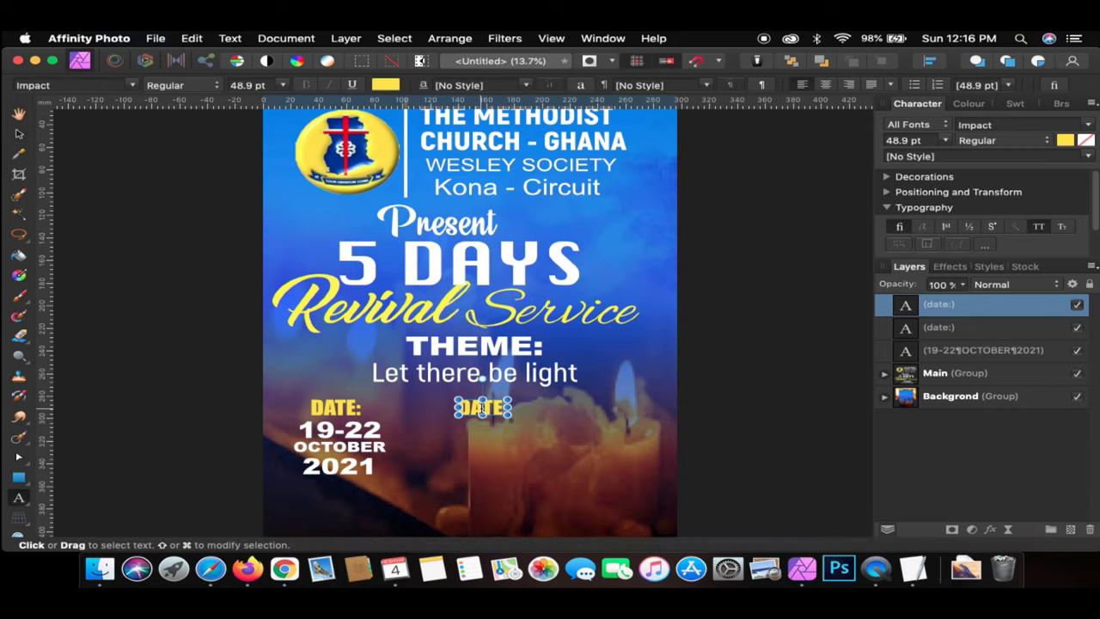
pyautogui.doubleClick(483, 407)
pyautogui.write('TIME')
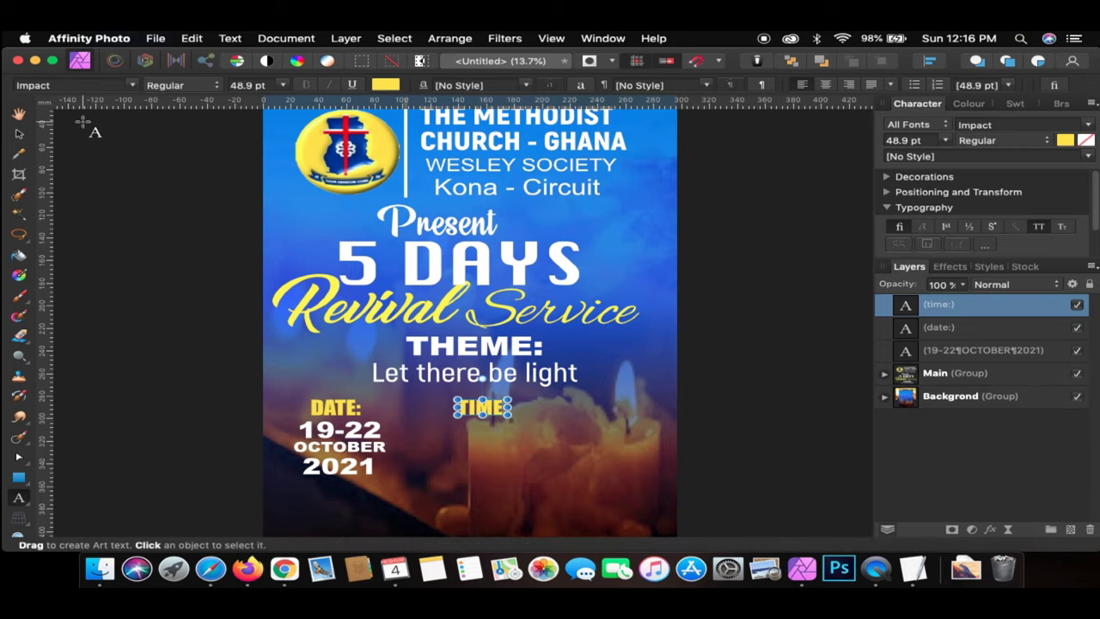
pyautogui.click(19, 133)
# - Copy the 'Each Night' line from the TextEdit notes
pyautogui.click(912, 569)
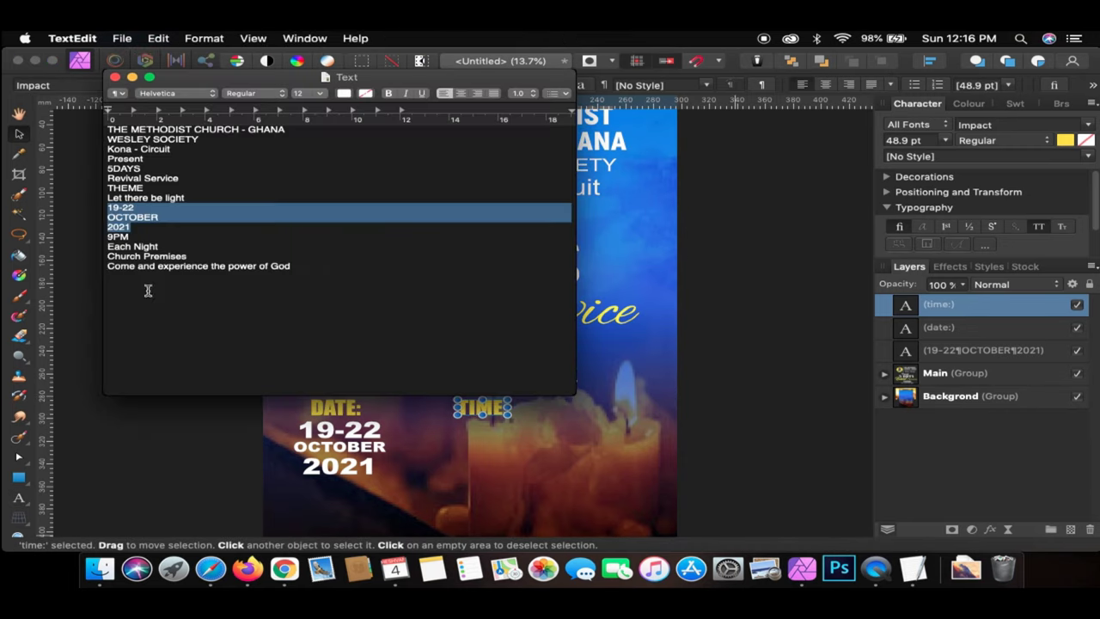
pyautogui.tripleClick(159, 245)
pyautogui.press('super+c')
# - Duplicate the date text, move it under TIME and paste '9PM Each Night' over it
pyautogui.click(348, 445)
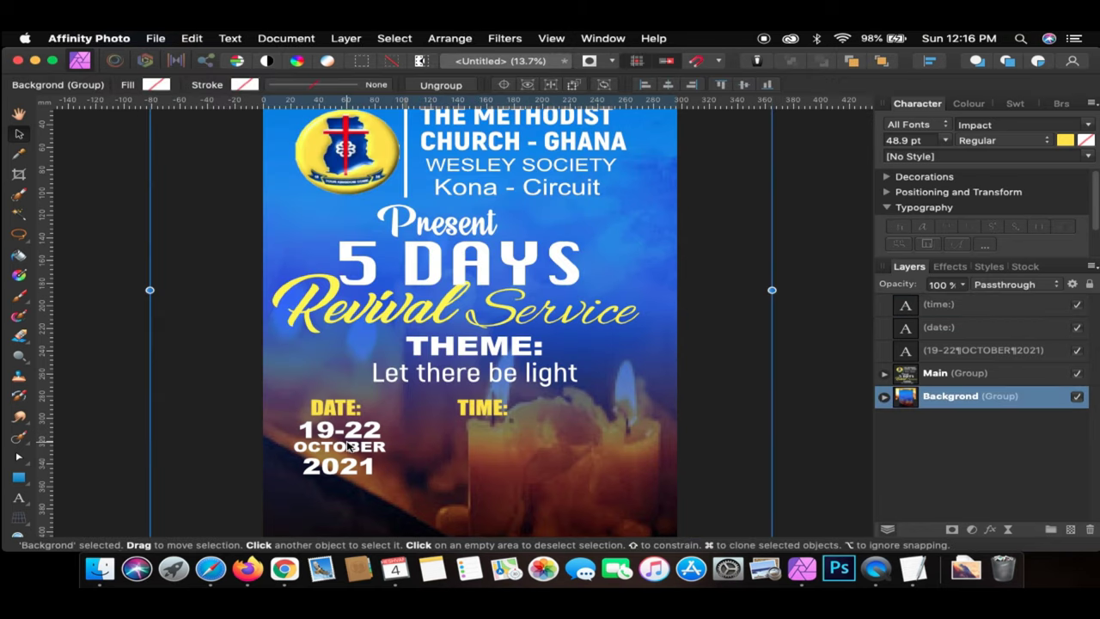
pyautogui.press('super+j')
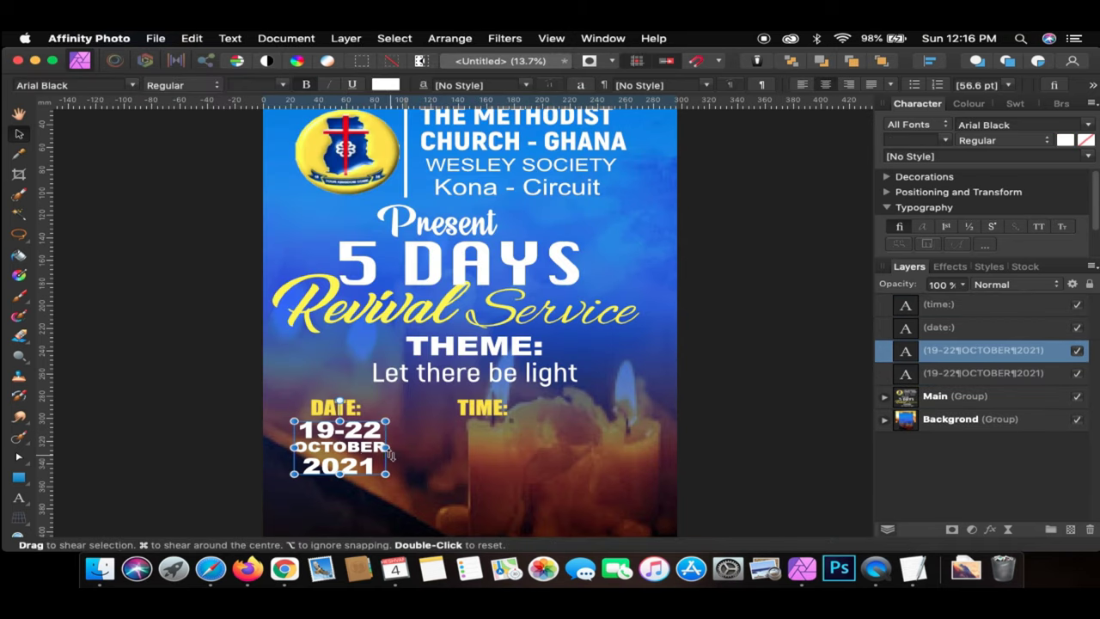
pyautogui.moveTo(297, 433); pyautogui.dragTo(438, 432)
pyautogui.doubleClick(436, 433)
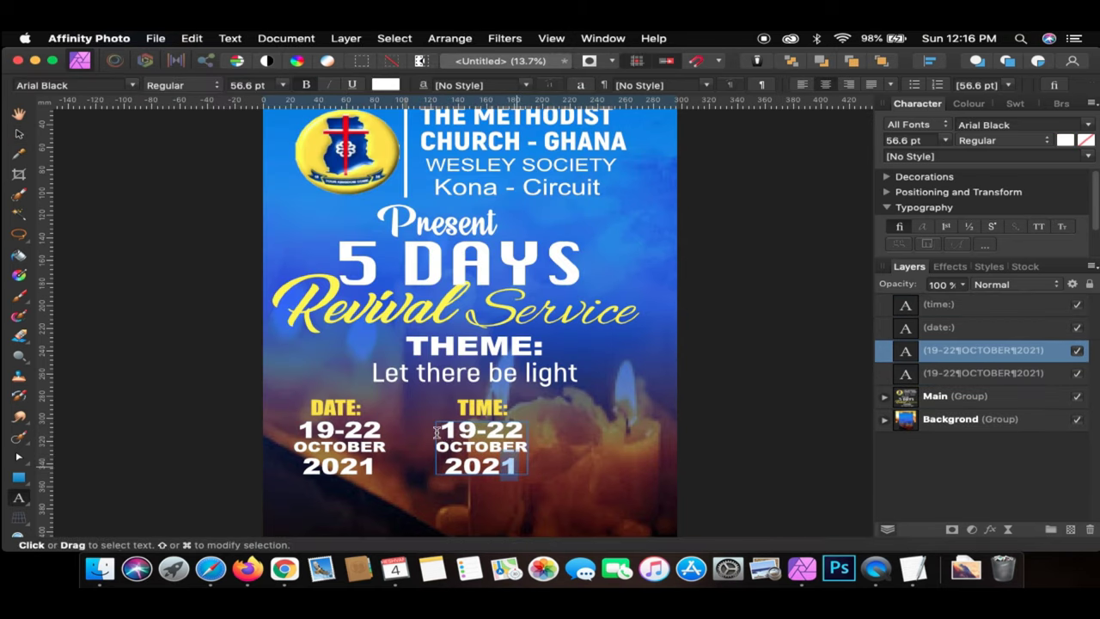
pyautogui.press('super+a')
pyautogui.press('super+v')
pyautogui.press('Escape')
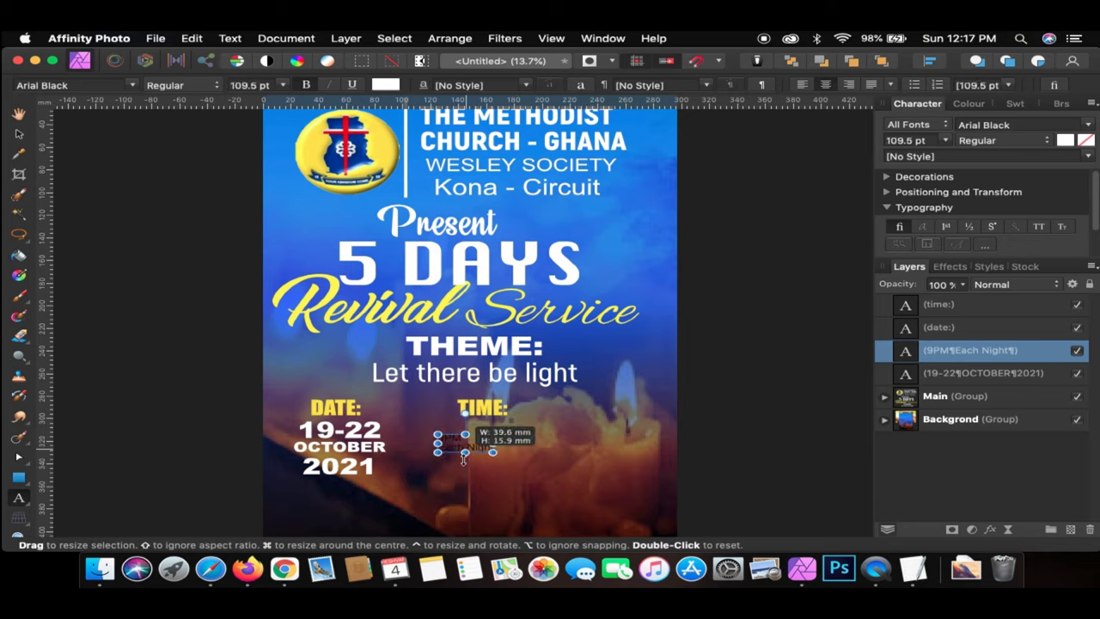
pyautogui.moveTo(464, 460)
pyautogui.mouseDown()
pyautogui.moveTo(468, 478)
pyautogui.moveTo(518, 447)
pyautogui.mouseUp()
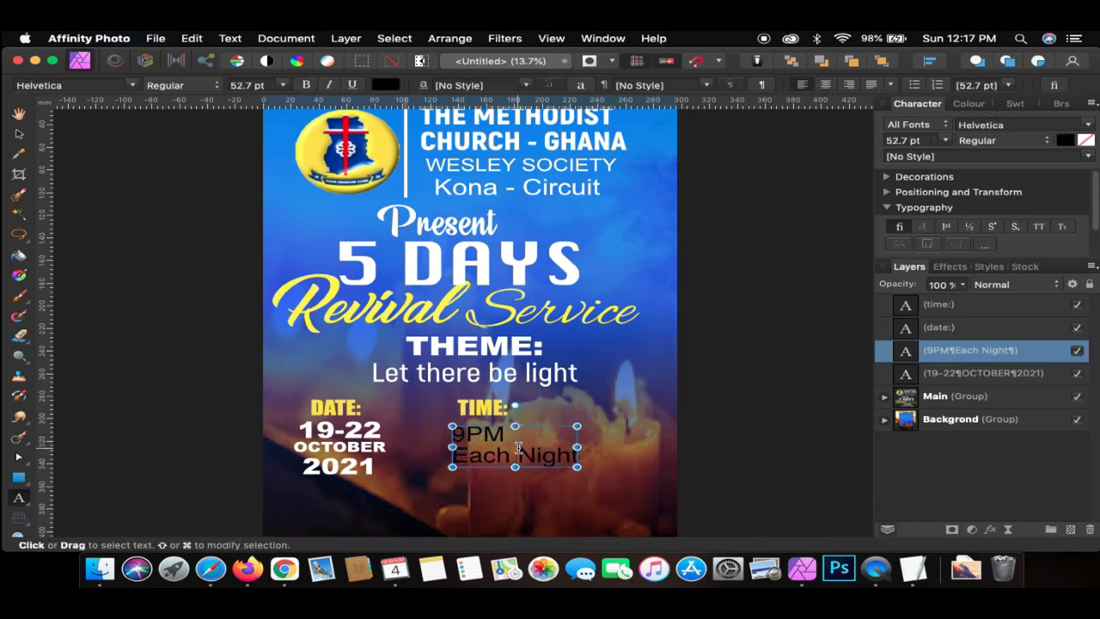
# - Try applying Arial Black and remove the stray 'at' typed into the text
pyautogui.press('super+a')
pyautogui.click(988, 123)
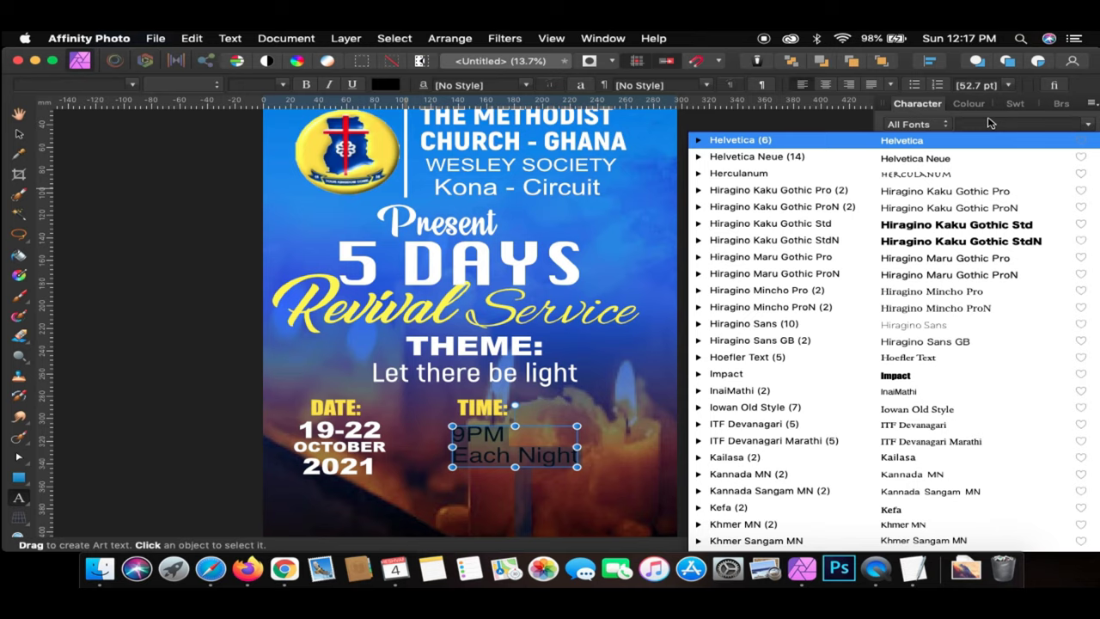
pyautogui.write('at')
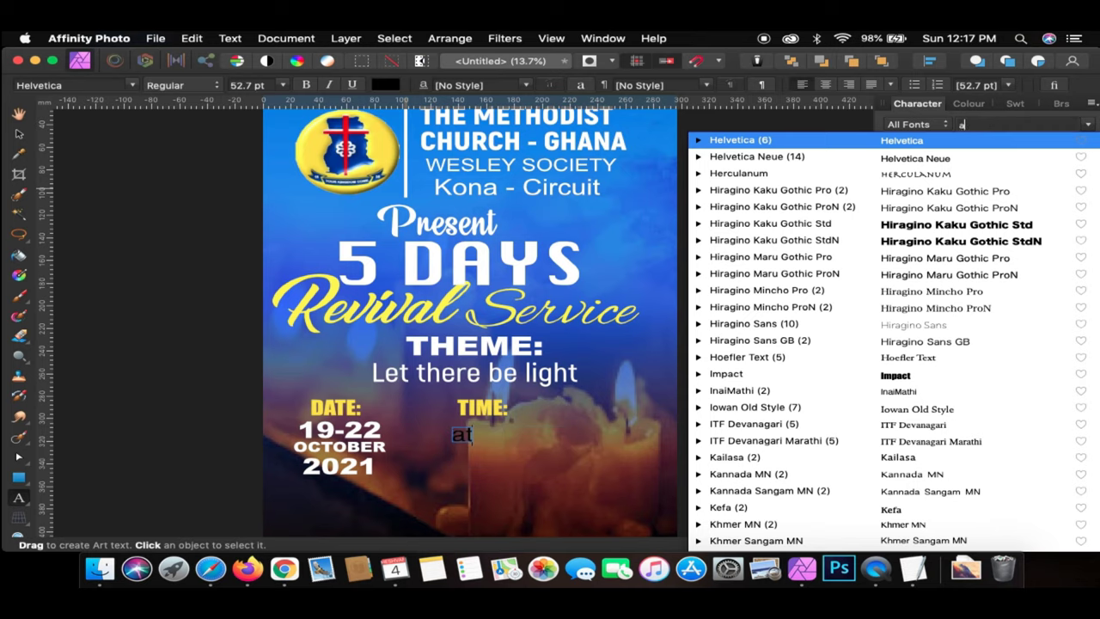
pyautogui.scroll(5, 894, 344)
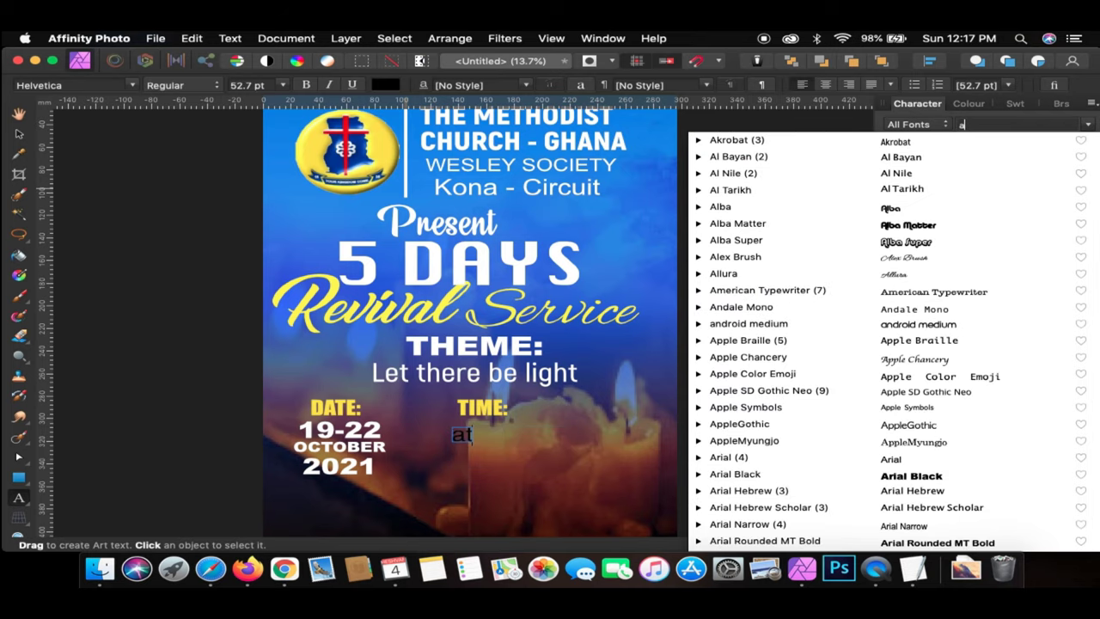
pyautogui.write('rial Black')
pyautogui.click(739, 189)
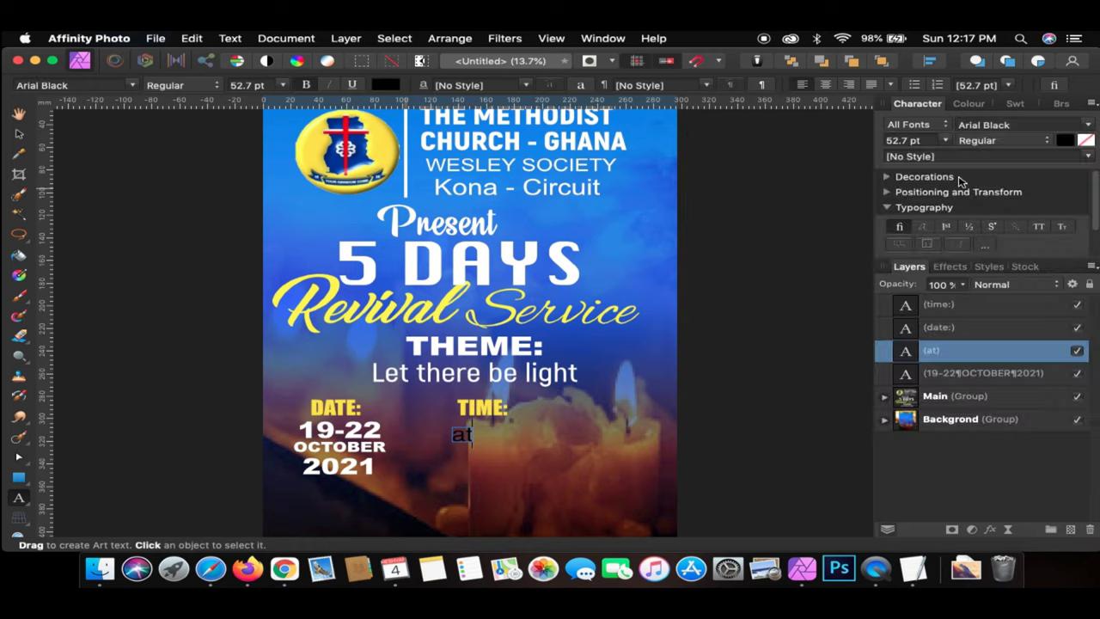
pyautogui.press('super+v')
pyautogui.doubleClick(467, 435)
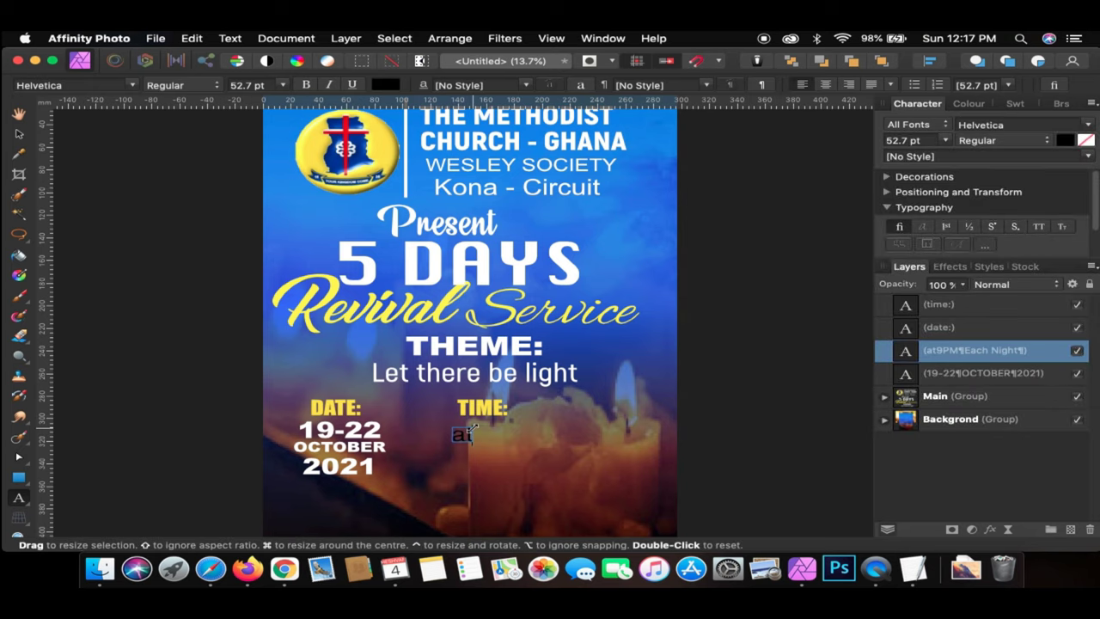
pyautogui.press('BackSpace')
pyautogui.scroll(-3, 466, 430)
# - Set the whole '9PM Each Night' text to Arial Black
pyautogui.click(544, 413)
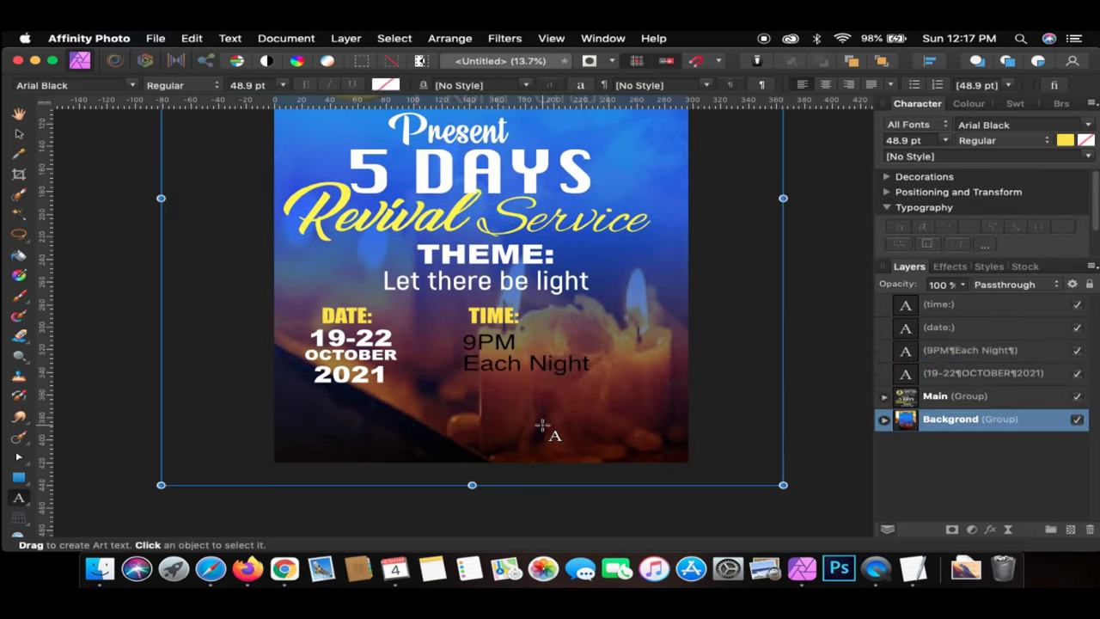
pyautogui.click(517, 348)
pyautogui.press('super+a')
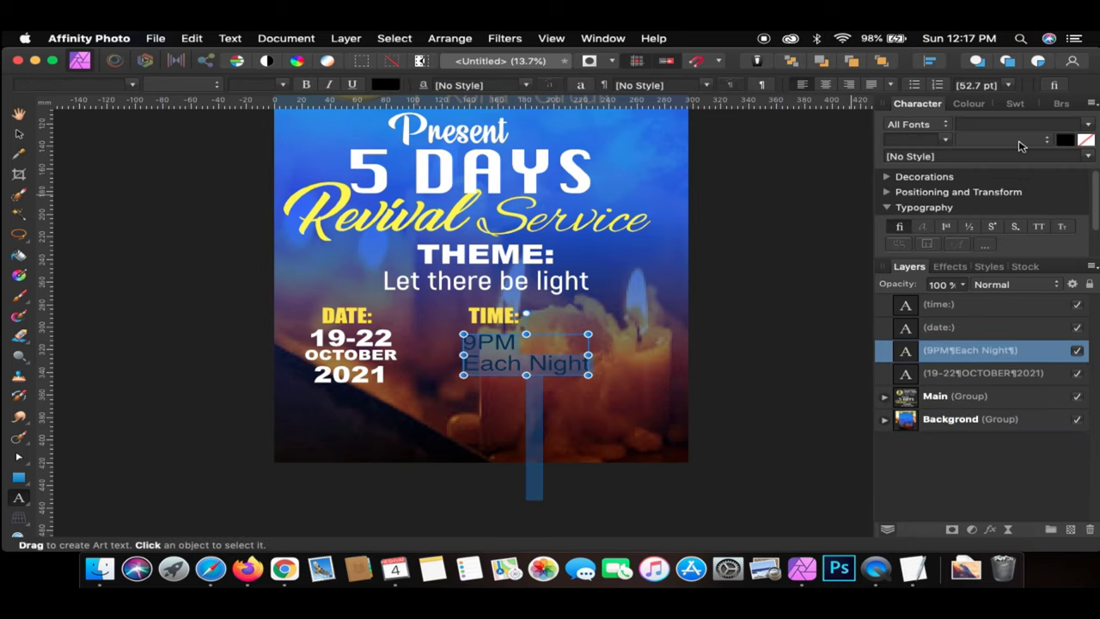
pyautogui.click(988, 124)
pyautogui.write('ar')
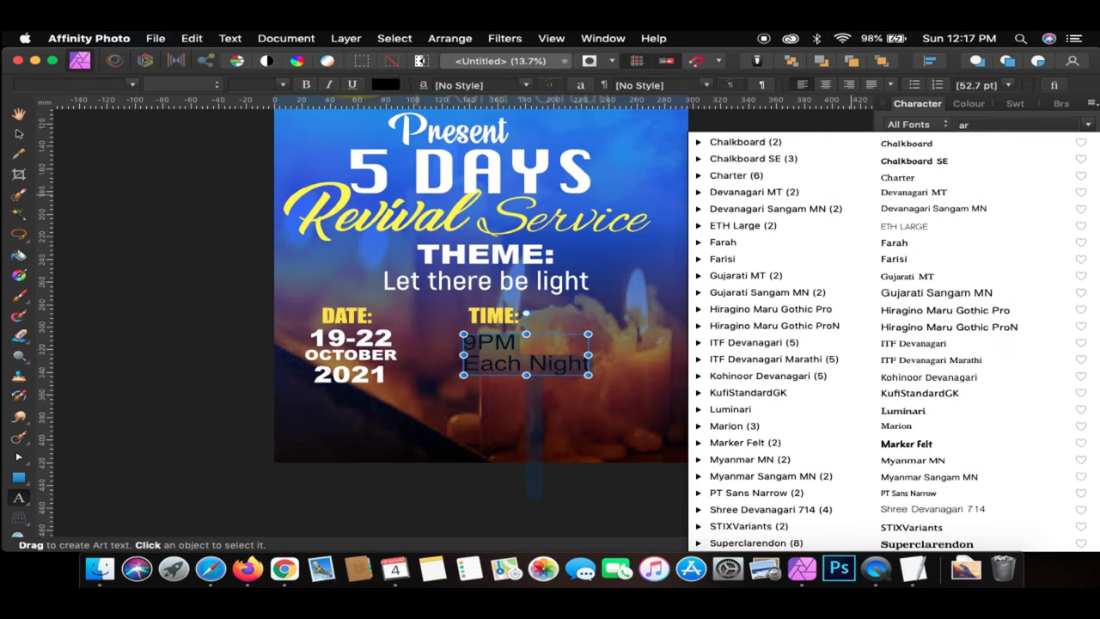
pyautogui.click(1002, 171)
# - Narrow the frame so '9PM Each Night' wraps onto three lines, and colour it white
pyautogui.click(544, 430)
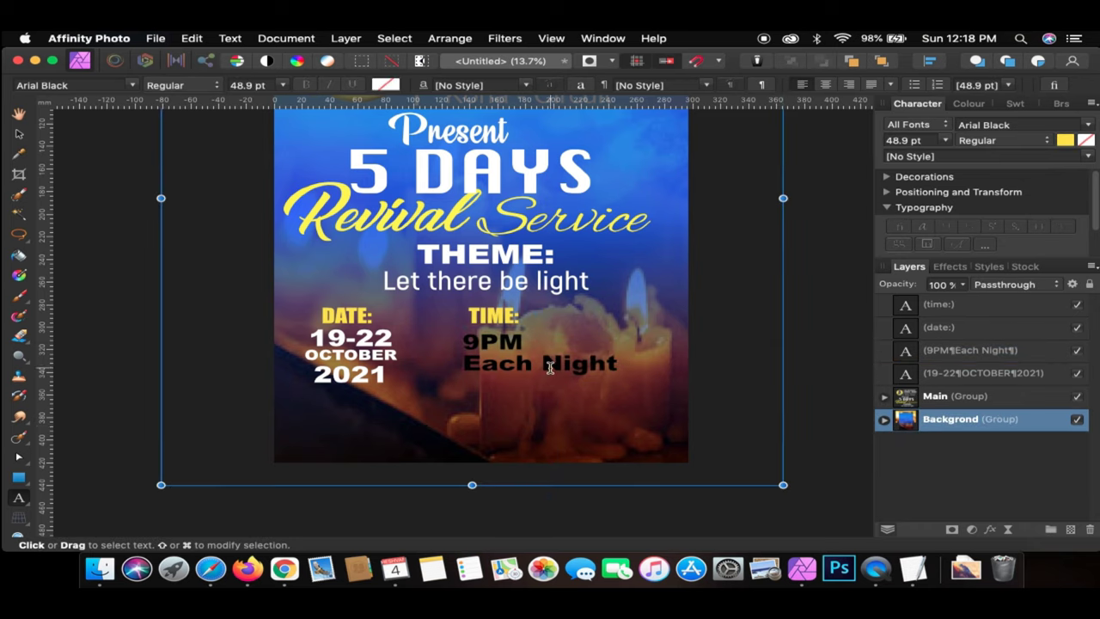
pyautogui.click(618, 363)
pyautogui.moveTo(616, 352)
pyautogui.mouseDown()
pyautogui.moveTo(538, 365)
pyautogui.moveTo(447, 329)
pyautogui.mouseUp()
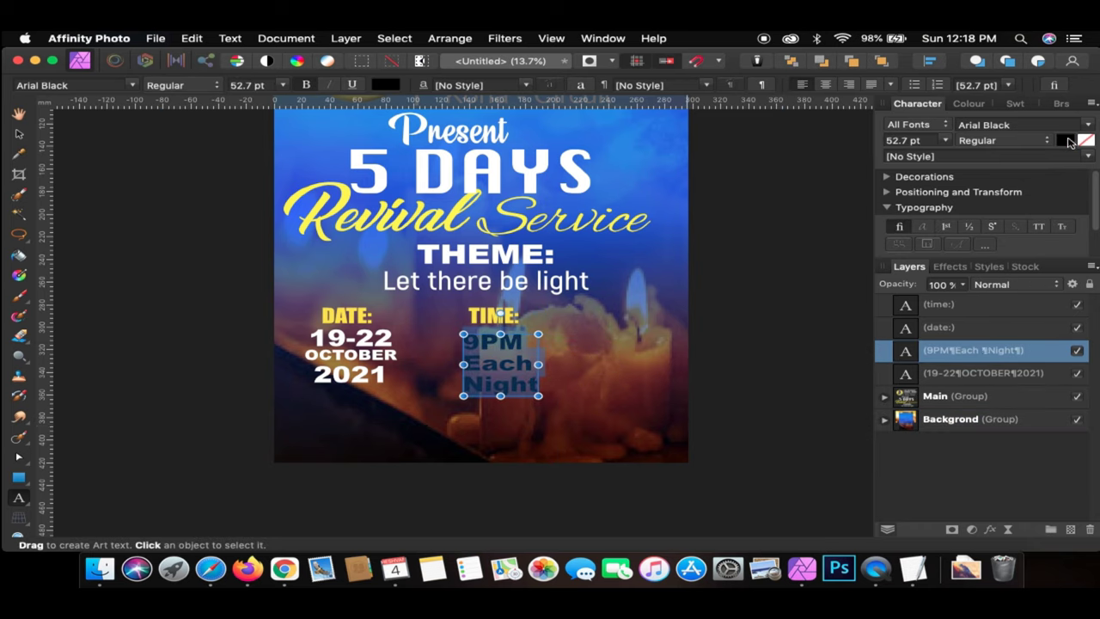
pyautogui.click(1068, 142)
pyautogui.click(954, 286)
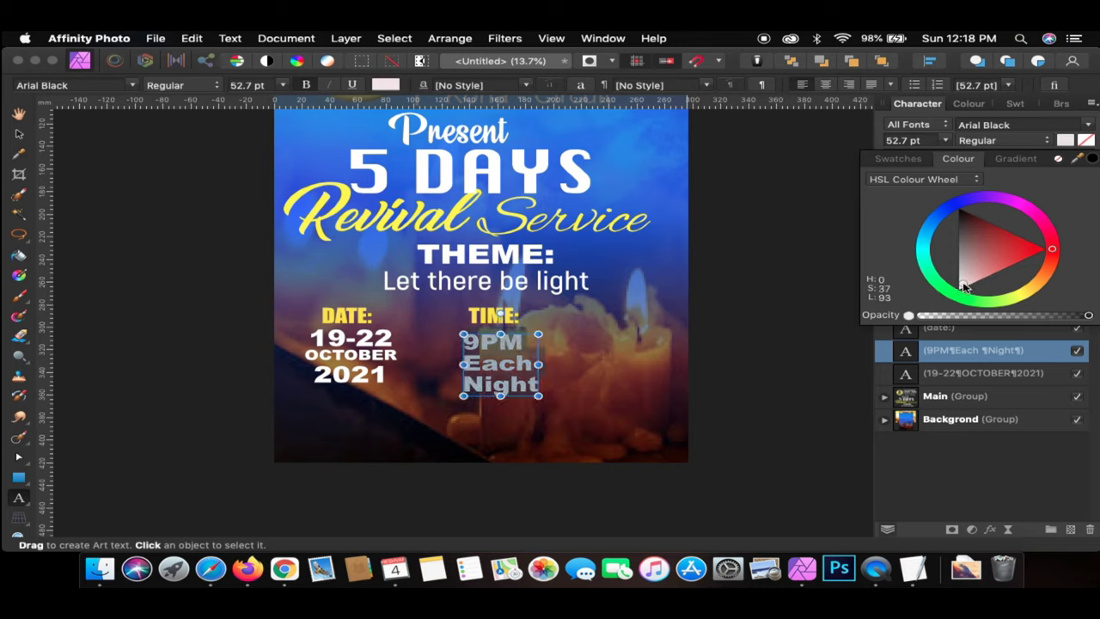
pyautogui.click(959, 289)
# - Select the four DATE and TIME texts and shift both columns right
pyautogui.click(19, 136)
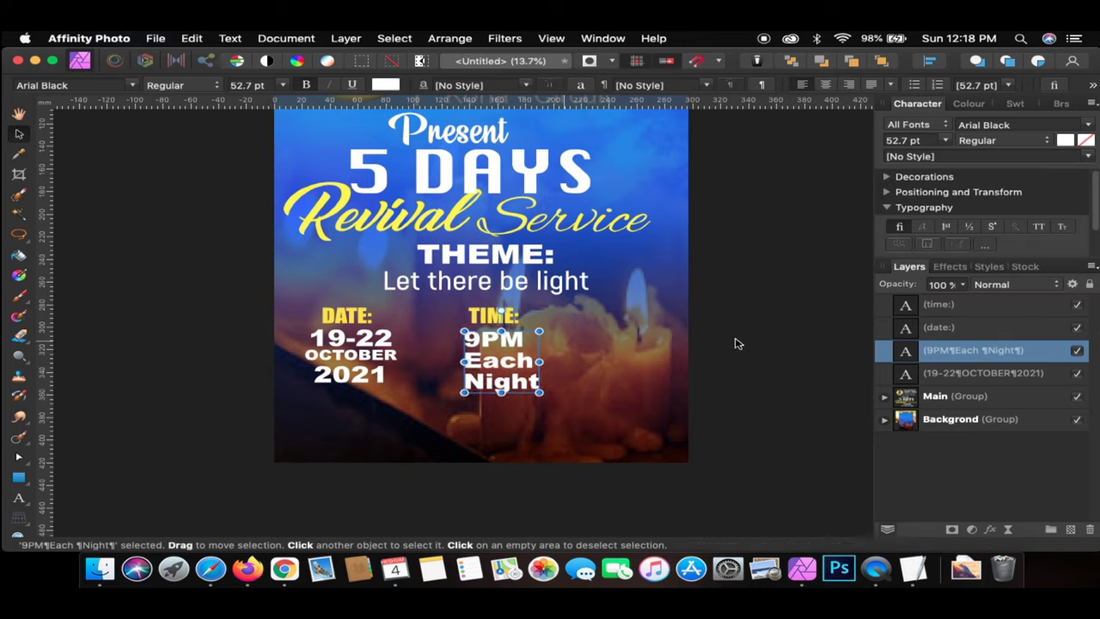
pyautogui.keyDown('shift'); pyautogui.click(973, 308); pyautogui.keyUp('shift')
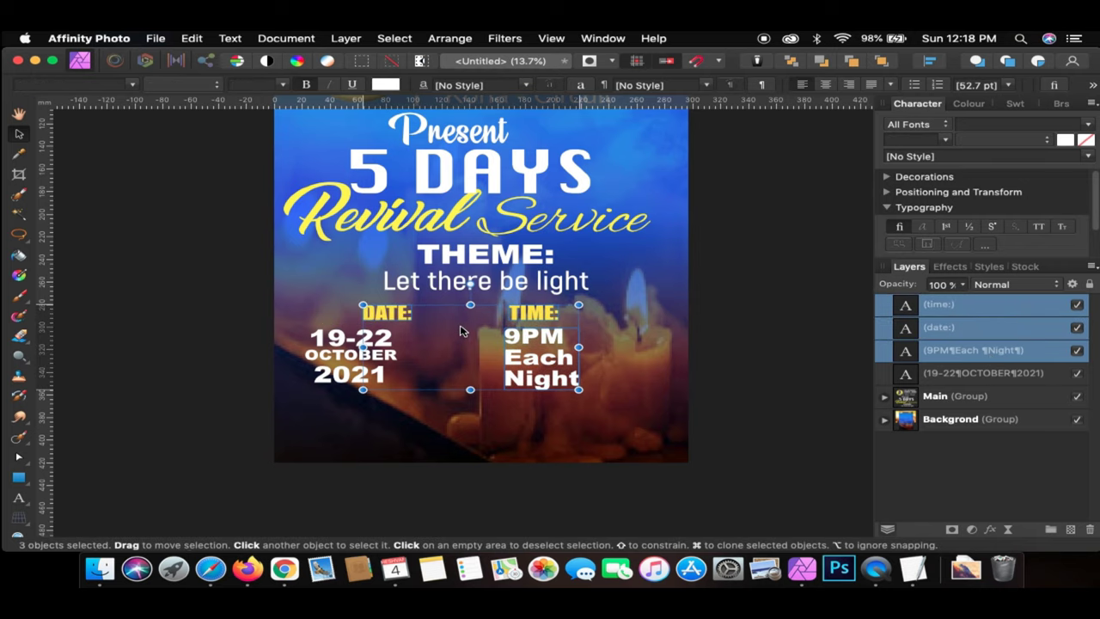
pyautogui.click(933, 374)
pyautogui.keyDown('shift'); pyautogui.click(930, 306); pyautogui.keyUp('shift')
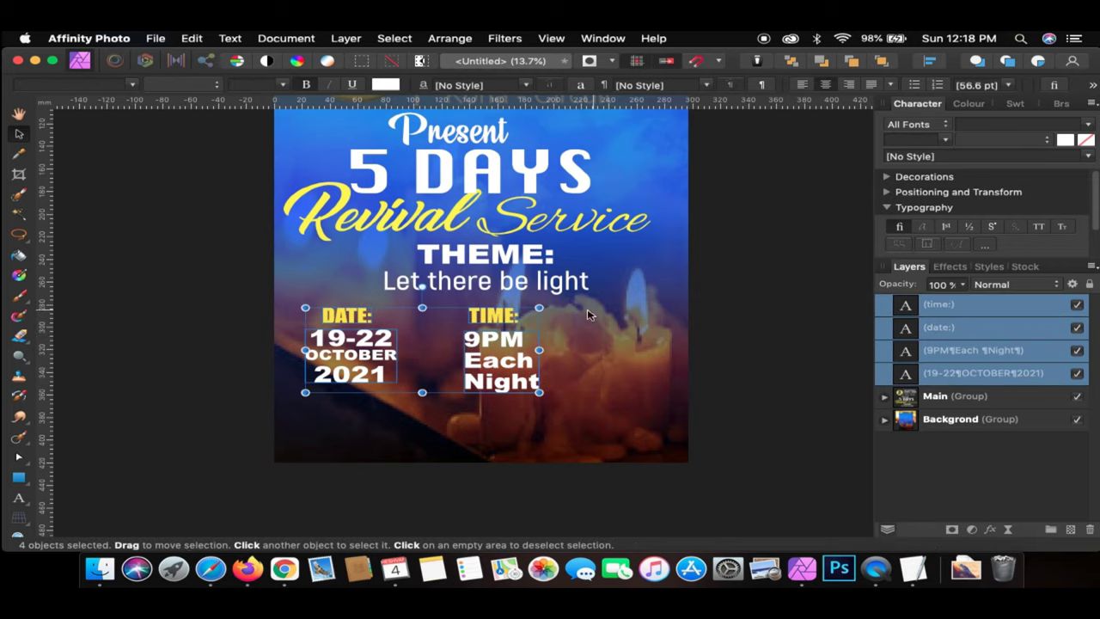
pyautogui.moveTo(505, 342); pyautogui.dragTo(564, 335)
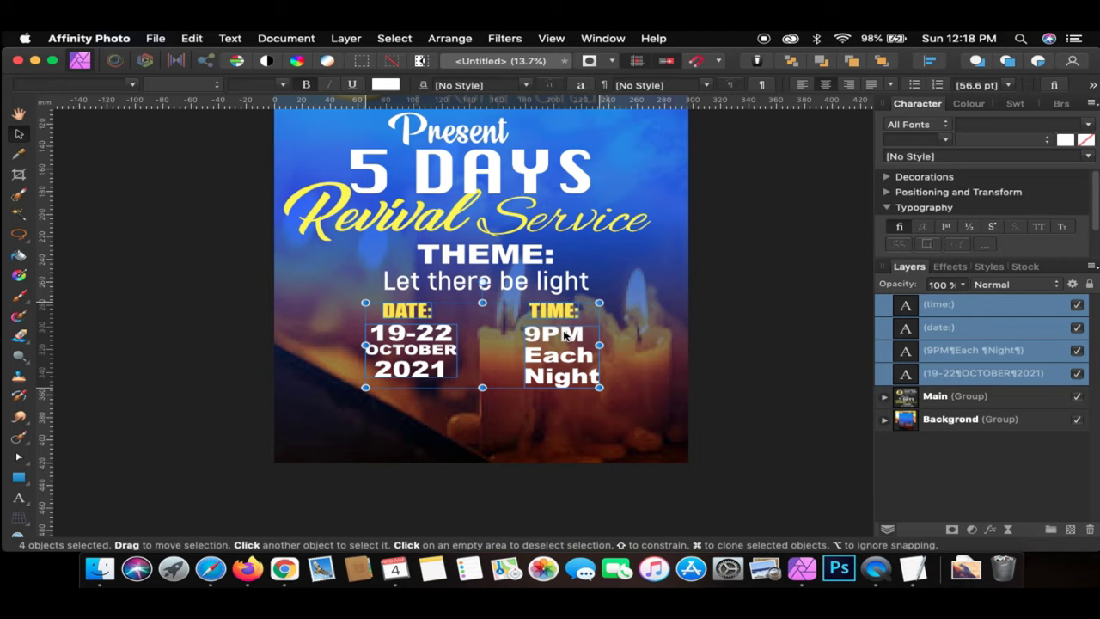
# - Draw a thin white divider line under the theme and place a copy above THEME
pyautogui.press('m')
pyautogui.click(915, 375)
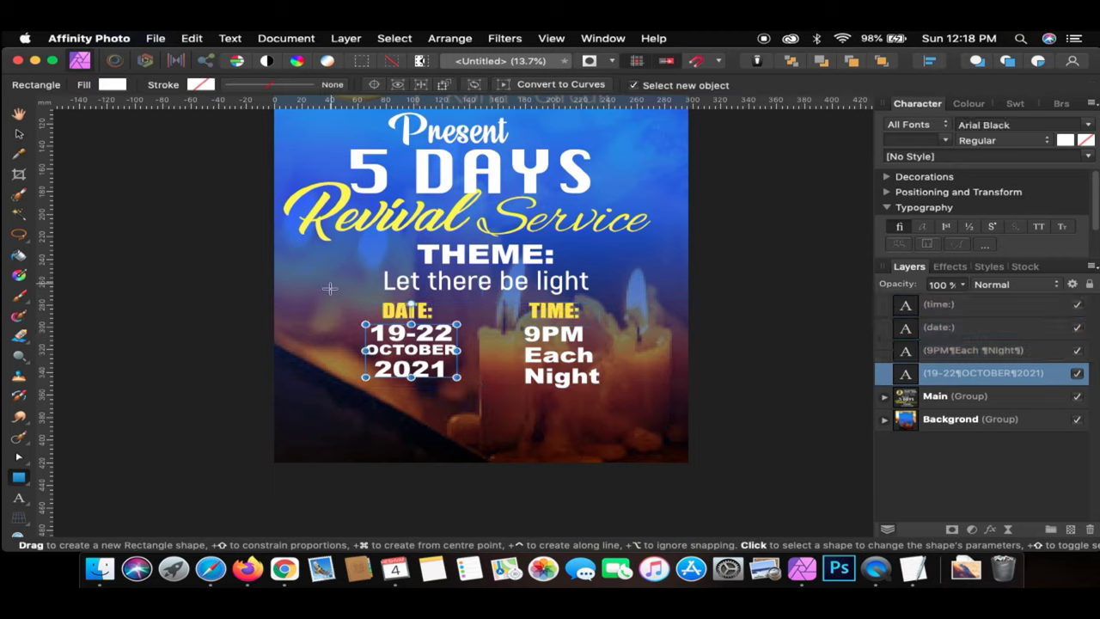
pyautogui.moveTo(326, 299); pyautogui.dragTo(633, 297)
pyautogui.moveTo(916, 374); pyautogui.dragTo(916, 406)
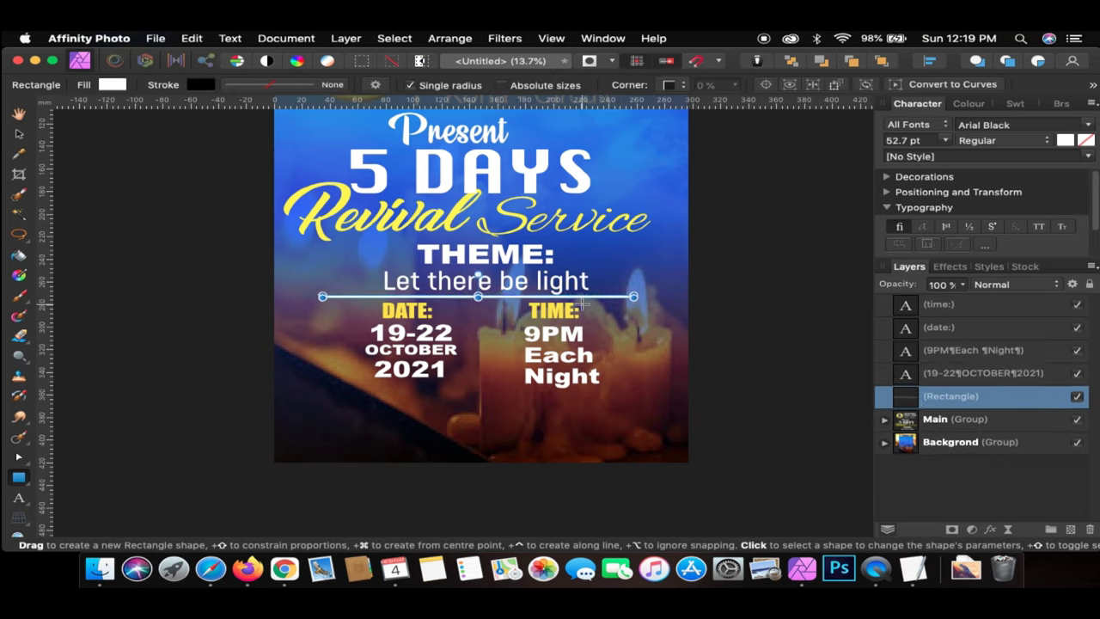
pyautogui.press('super+j')
pyautogui.moveTo(477, 296)
pyautogui.mouseDown()
pyautogui.moveTo(477, 228)
pyautogui.moveTo(477, 240)
pyautogui.mouseUp()
# - Add masks to both divider lines and paint them to fade the ends
pyautogui.click(951, 530)
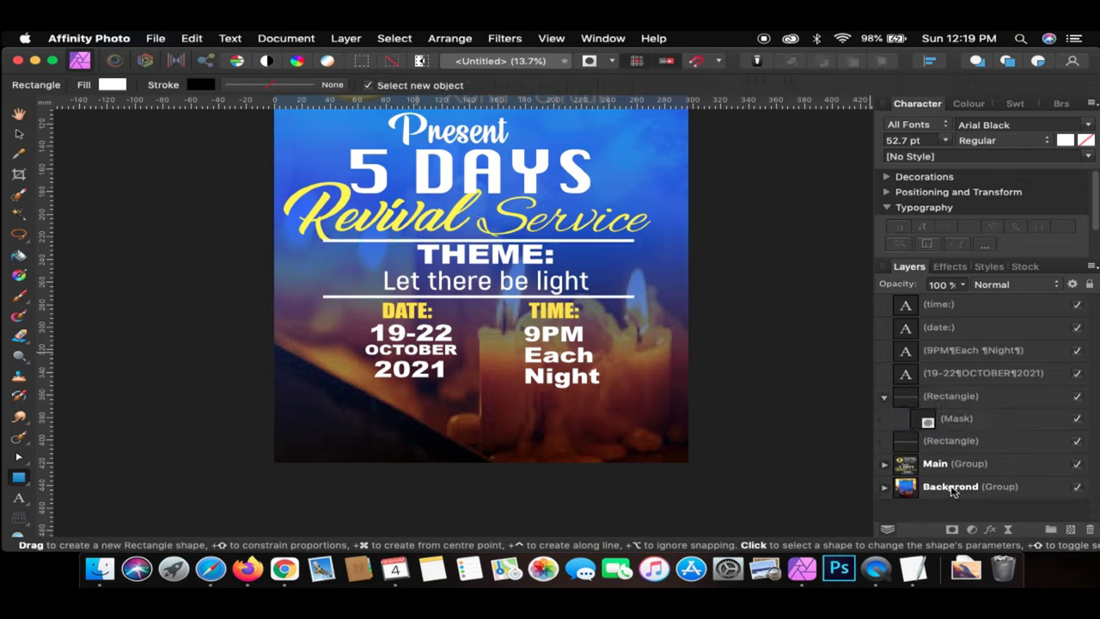
pyautogui.press('b')
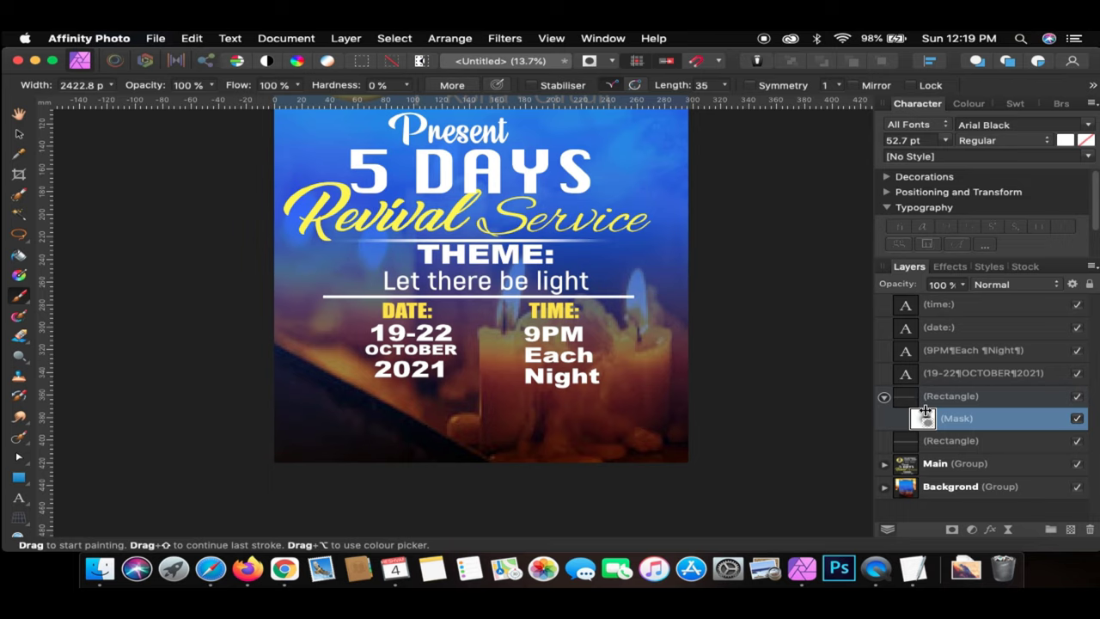
pyautogui.click(884, 396)
pyautogui.click(946, 421)
pyautogui.click(951, 529)
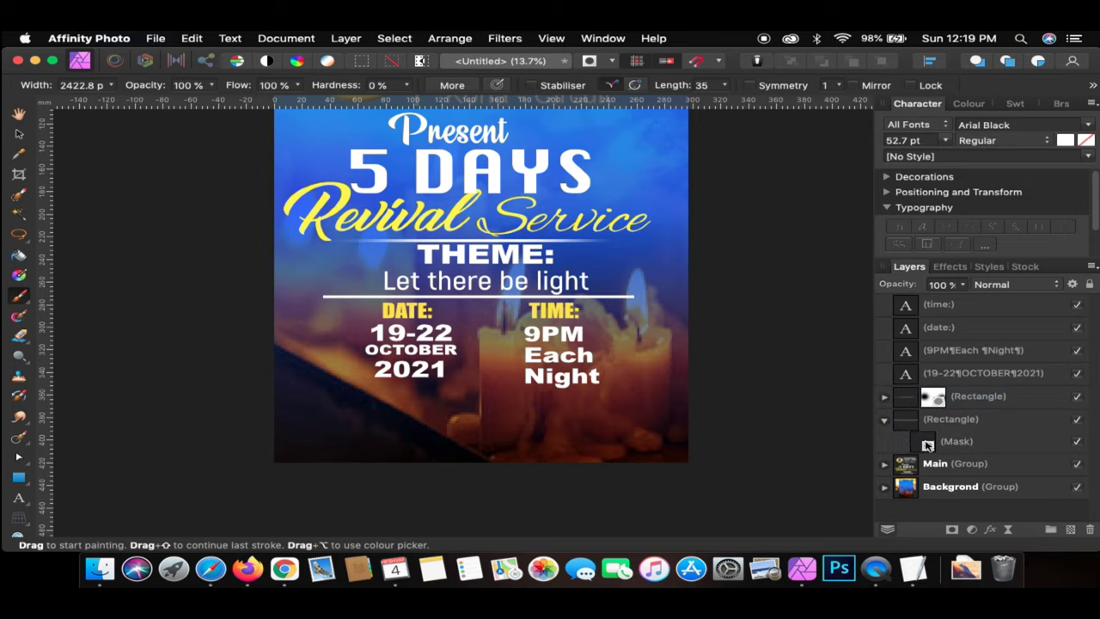
pyautogui.click(927, 444)
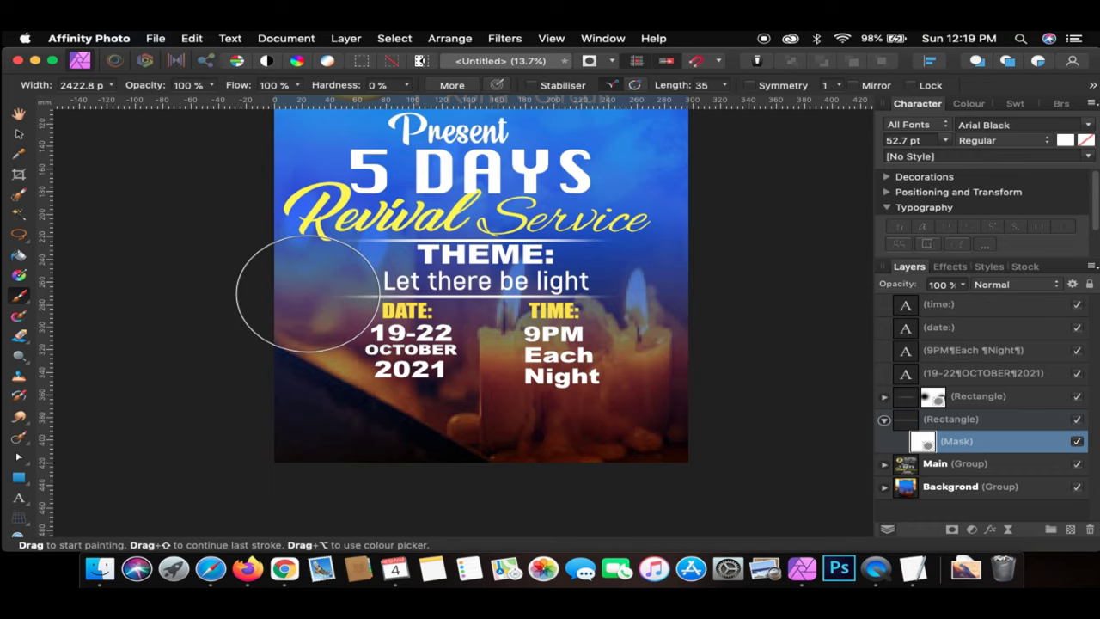
pyautogui.moveTo(307, 292); pyautogui.dragTo(467, 405)
# - Draw a vertical yellow divider between date and time, plus a white copy nudged left
pyautogui.press('v')
pyautogui.click(431, 363)
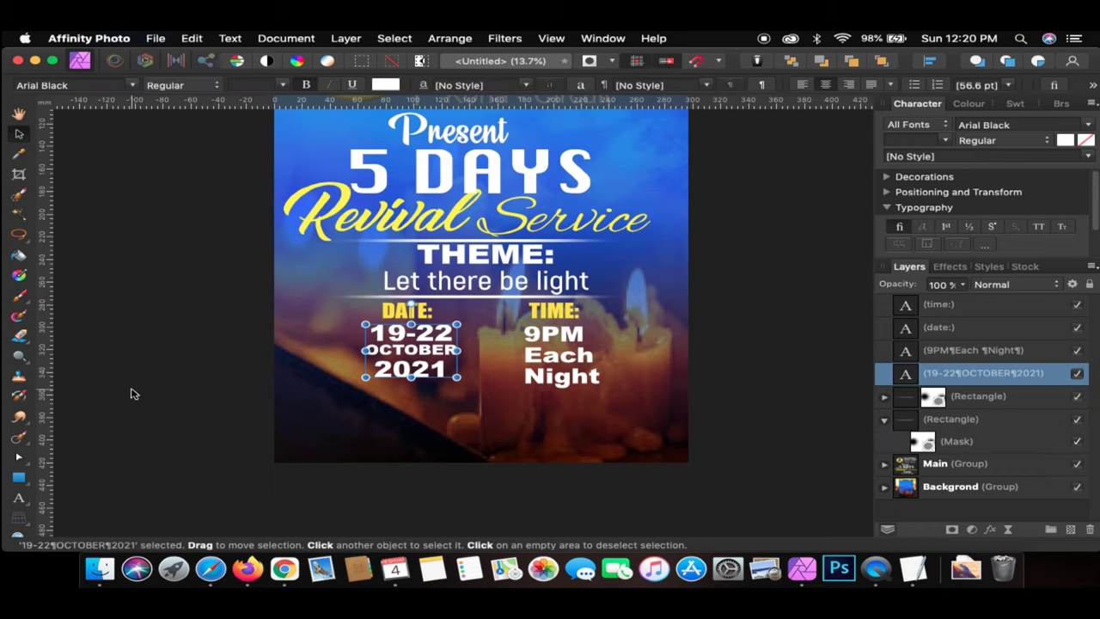
pyautogui.click(24, 480)
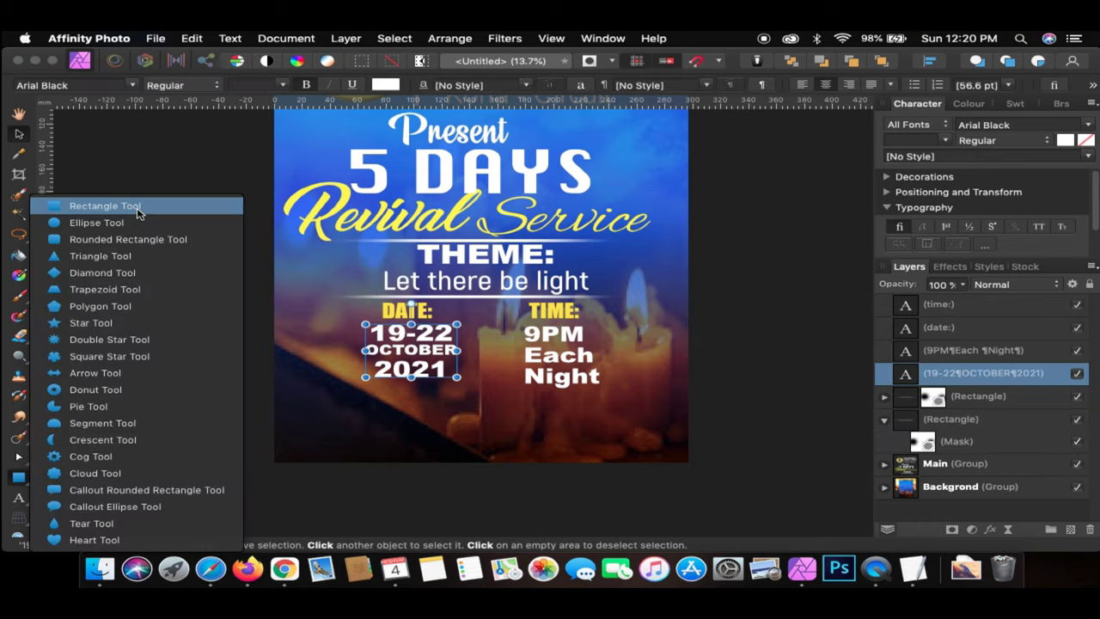
pyautogui.click(129, 205)
pyautogui.moveTo(486, 304); pyautogui.dragTo(479, 381)
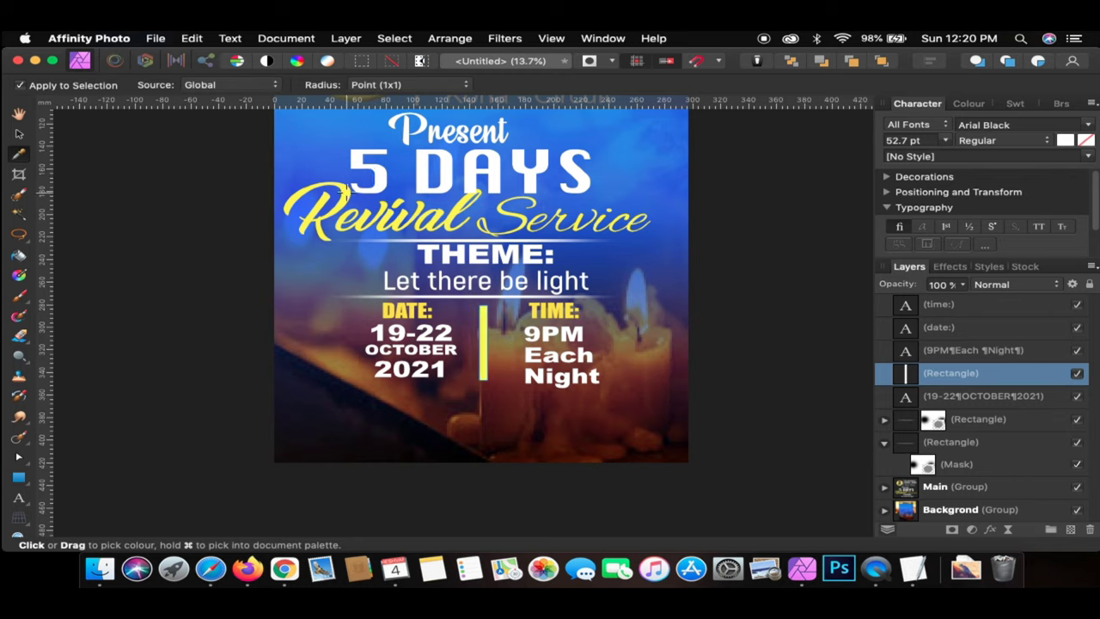
pyautogui.press('v')
pyautogui.hotkey('ctrl', 'j')
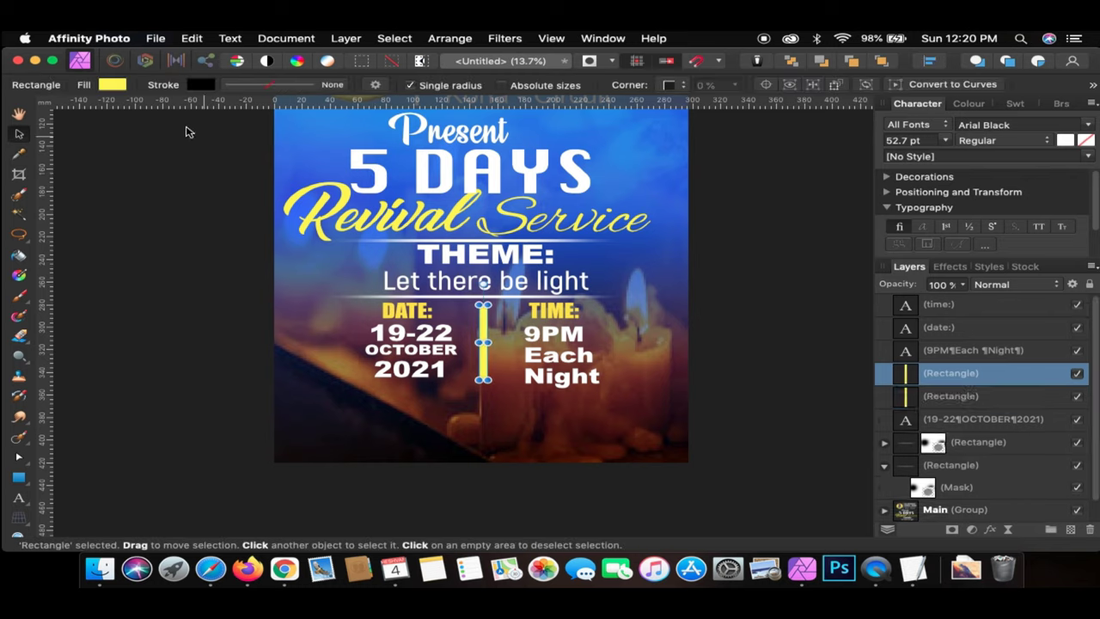
pyautogui.press('i')
pyautogui.click(17, 136)
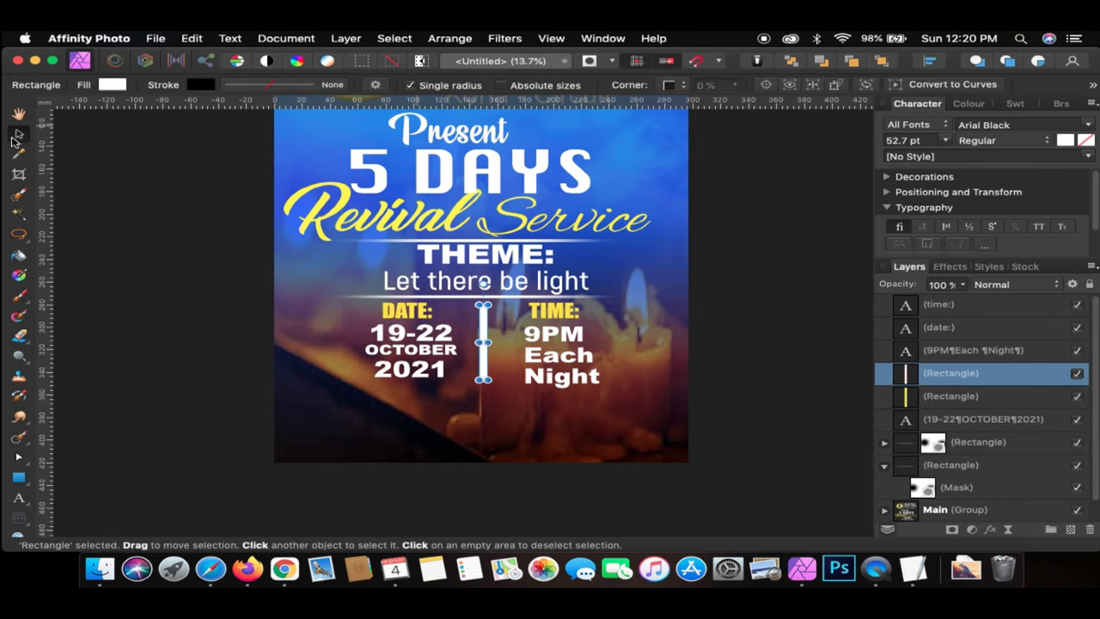
pyautogui.press('Left')
pyautogui.press('Left')
pyautogui.press('Left')
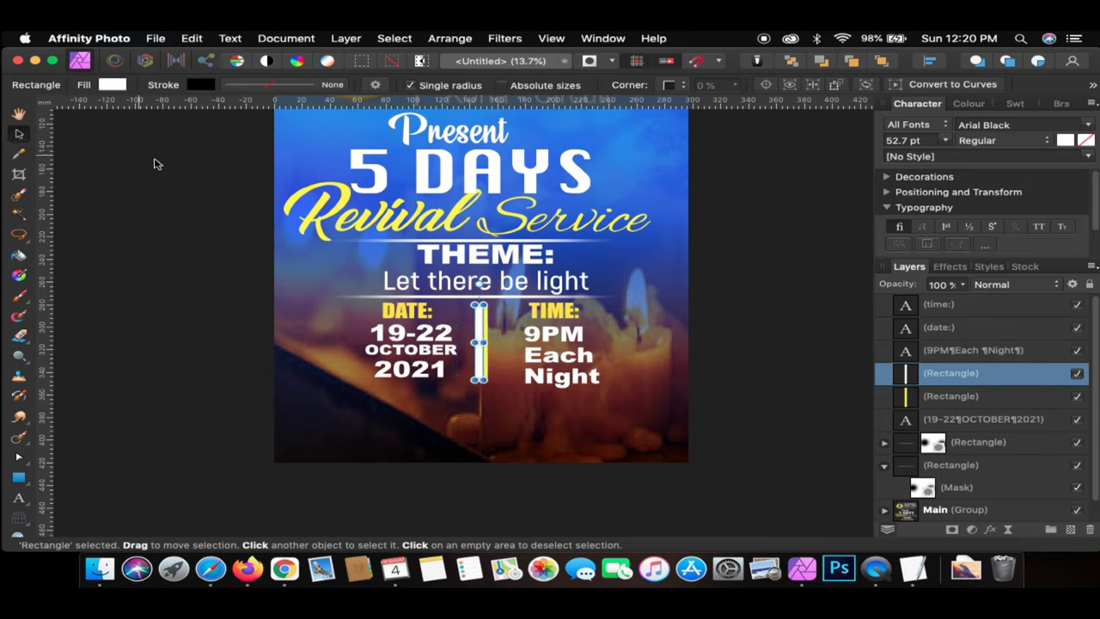
# - Move both divider rectangles below the date text and narrow them to about 3.5 mm
pyautogui.keyDown('shift'); pyautogui.click(926, 402); pyautogui.keyUp('shift')
pyautogui.moveTo(927, 380); pyautogui.dragTo(918, 427)
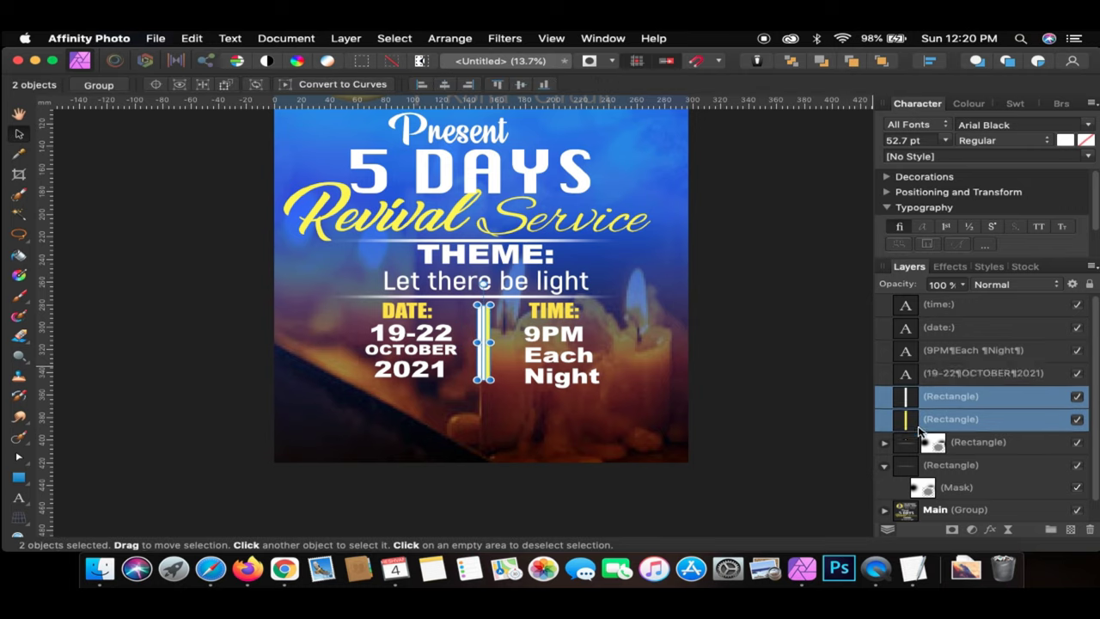
pyautogui.click(697, 310)
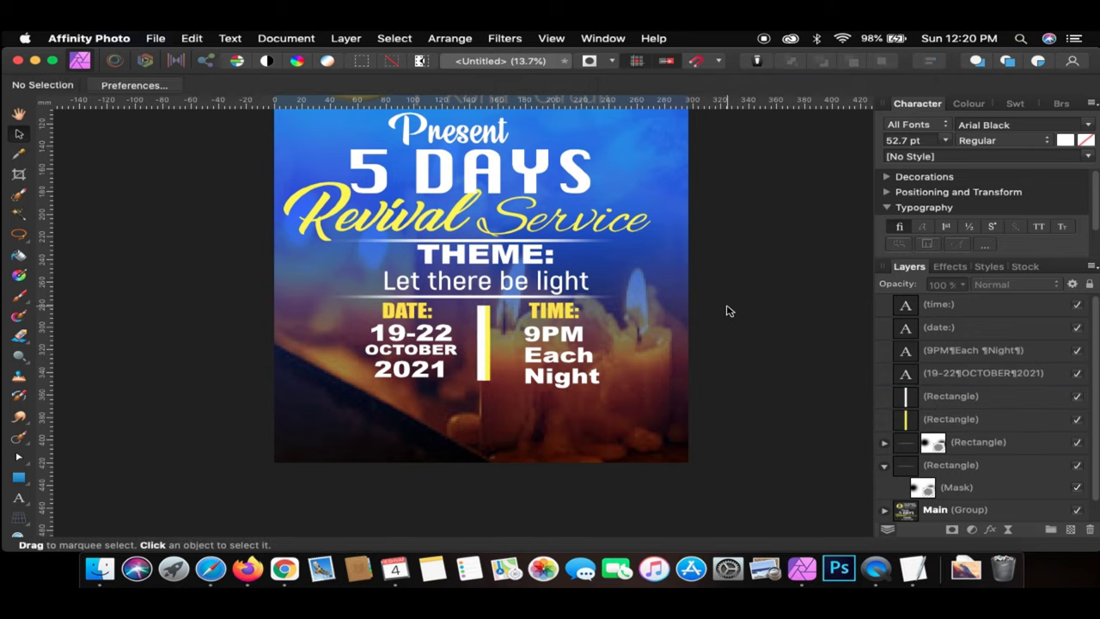
pyautogui.scroll(3, 531, 311)
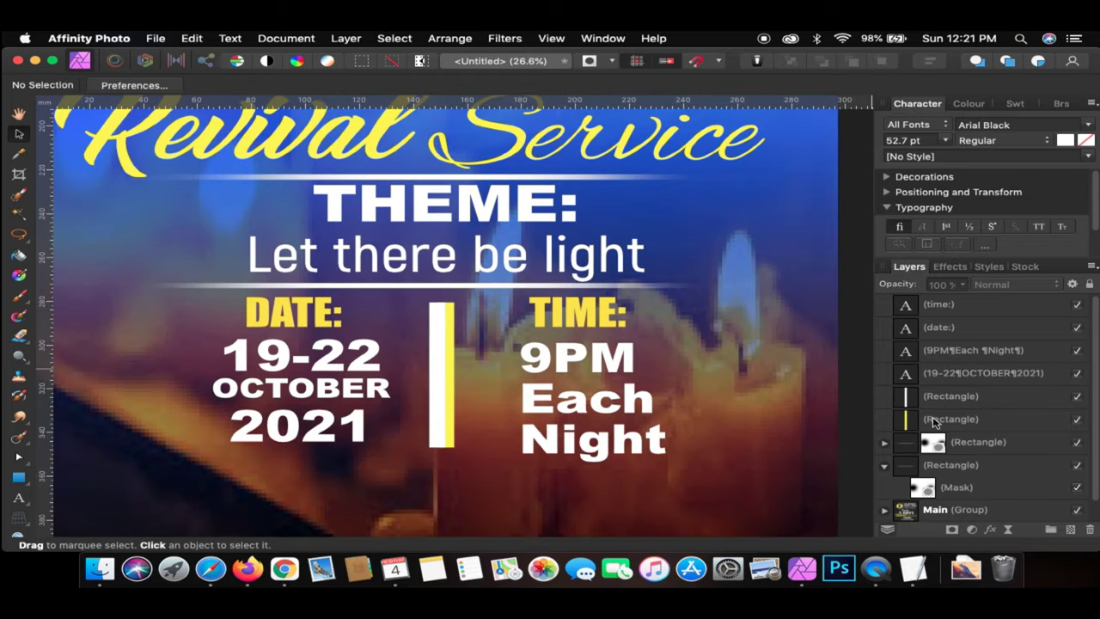
pyautogui.click(935, 419)
pyautogui.keyDown('shift'); pyautogui.click(935, 396); pyautogui.keyUp('shift')
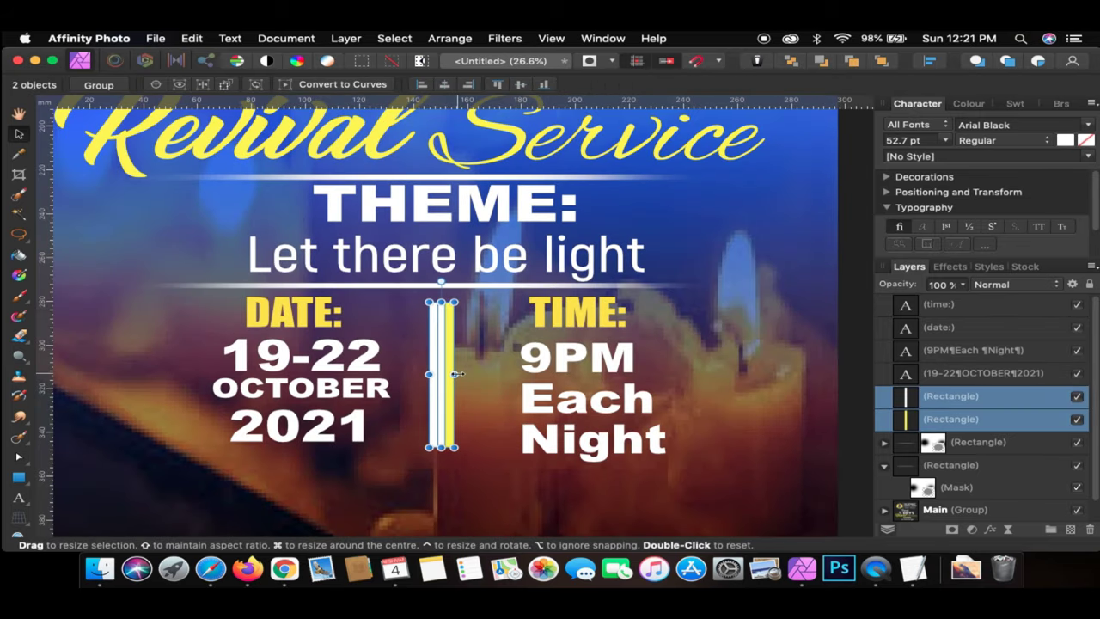
pyautogui.moveTo(456, 374); pyautogui.dragTo(439, 379)
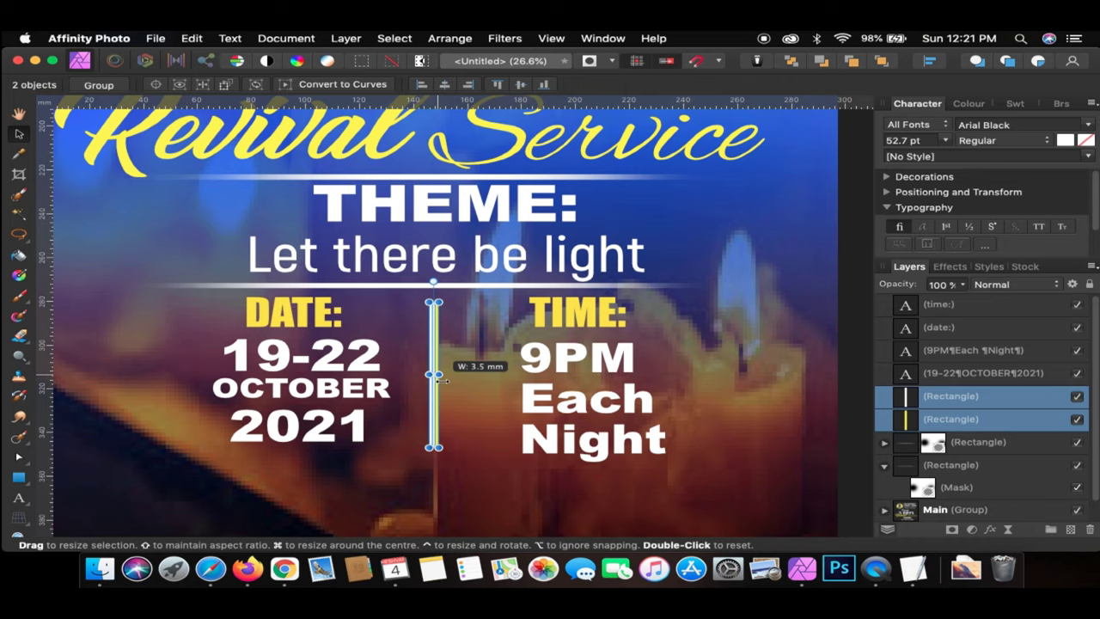
pyautogui.click(503, 391)
pyautogui.scroll(-4, 504, 395)
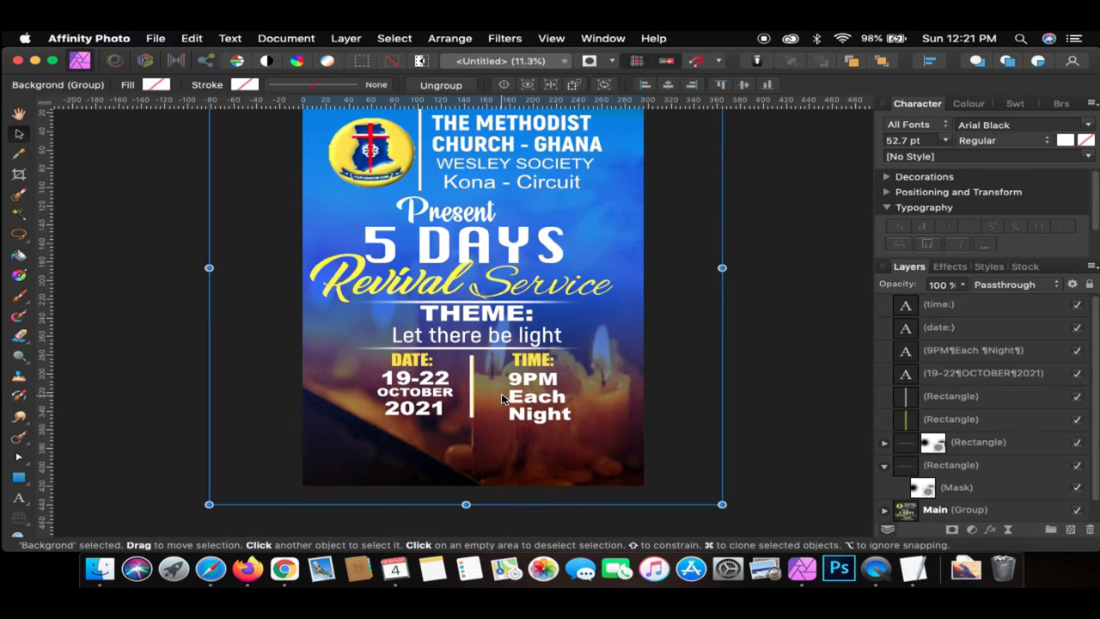
# - Copy the 'Church Premises' line from the TextEdit notes
pyautogui.scroll(-2, 504, 397)
pyautogui.scroll(2, 605, 462)
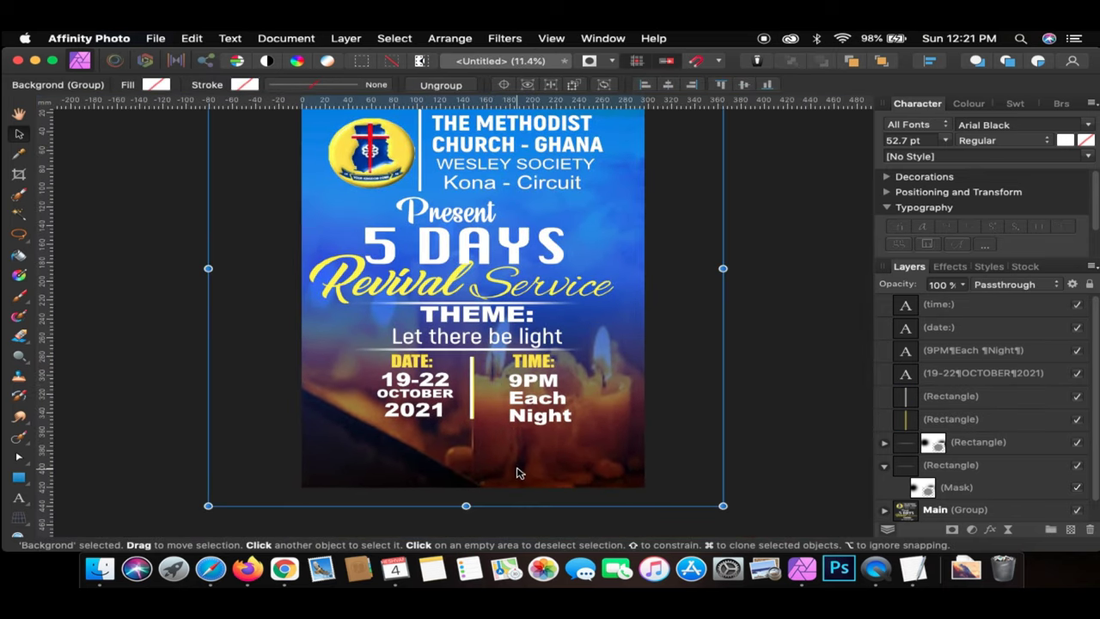
pyautogui.click(914, 569)
pyautogui.moveTo(187, 256); pyautogui.dragTo(101, 256)
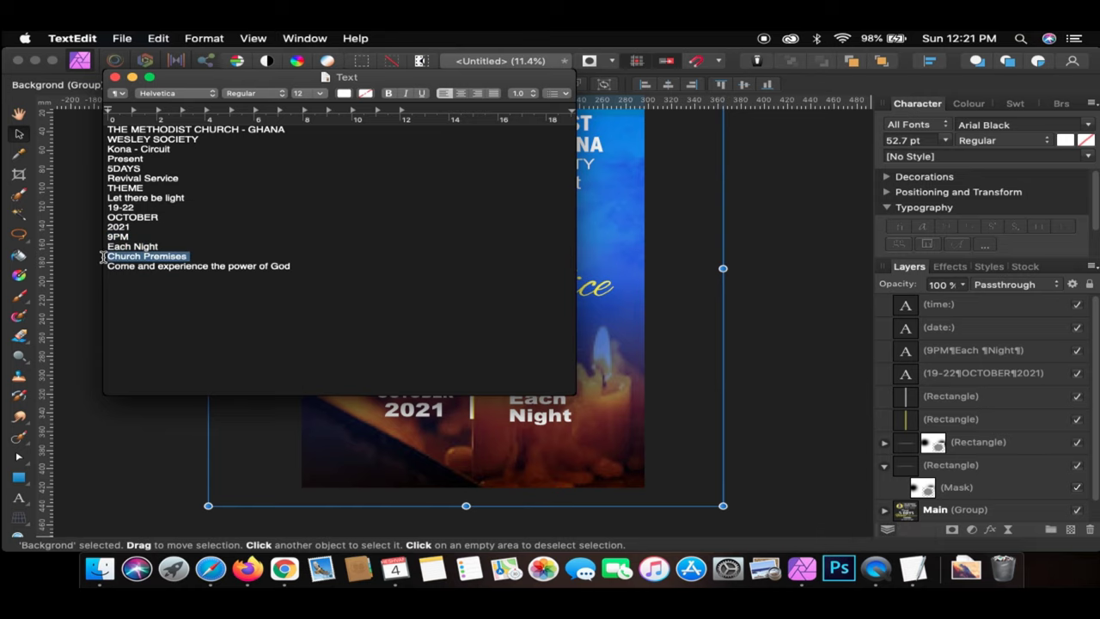
pyautogui.write('9PM Each Night')
pyautogui.press('super+z')
pyautogui.click(507, 457)
# - Paste 'Church Premises' as white 62.6 pt artistic text beneath the date and time columns
pyautogui.press('t')
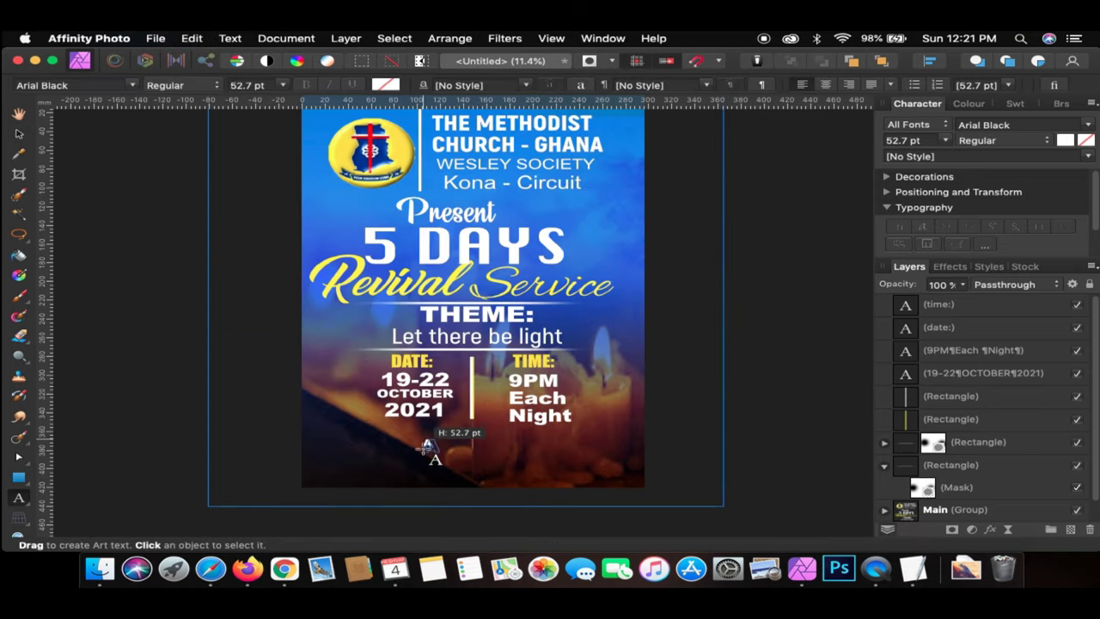
pyautogui.click(427, 447)
pyautogui.press('super+v')
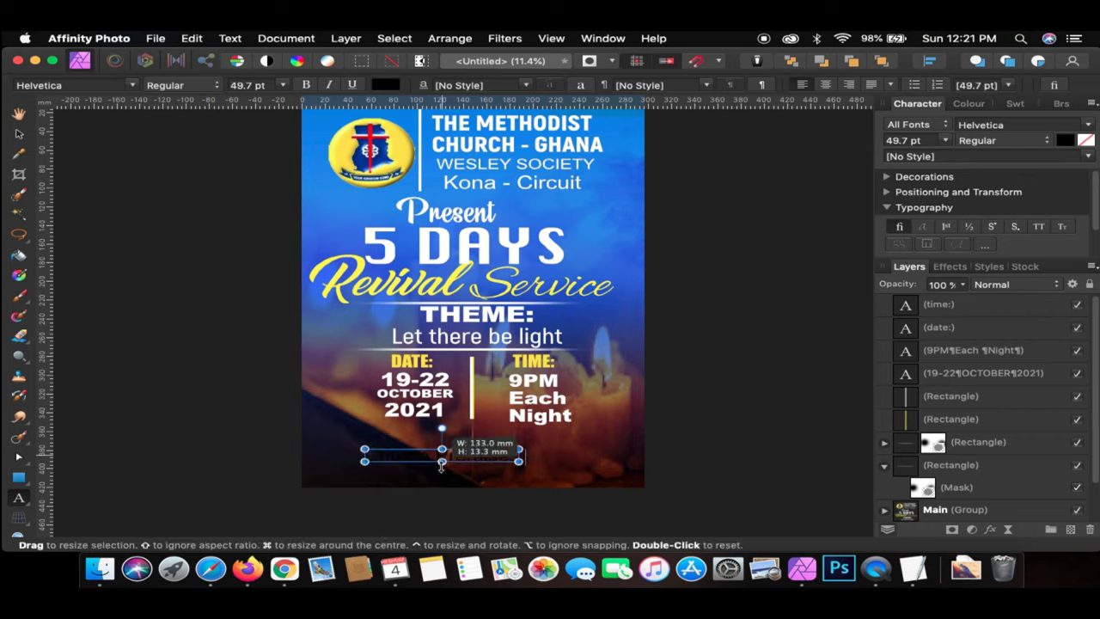
pyautogui.moveTo(442, 465); pyautogui.dragTo(496, 431)
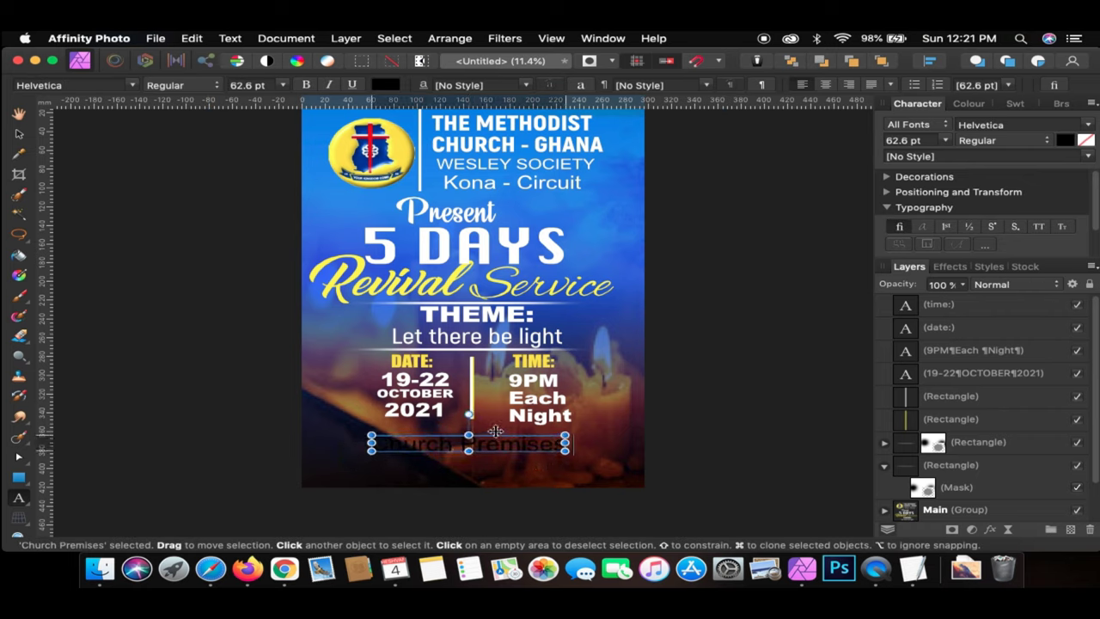
pyautogui.click(1064, 141)
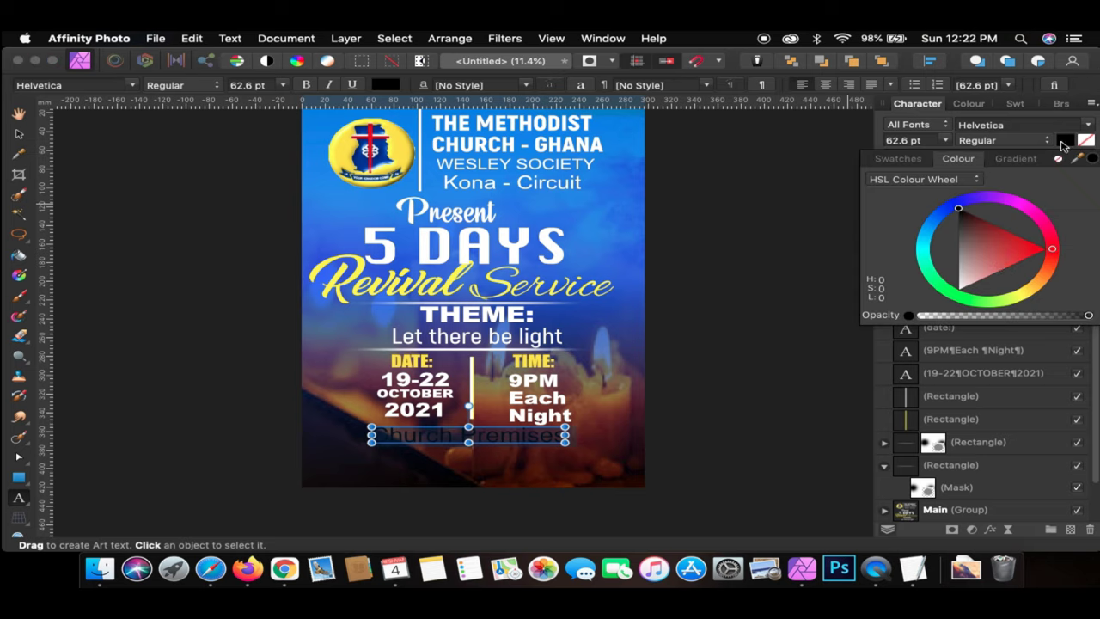
pyautogui.moveTo(1002, 264); pyautogui.dragTo(959, 289)
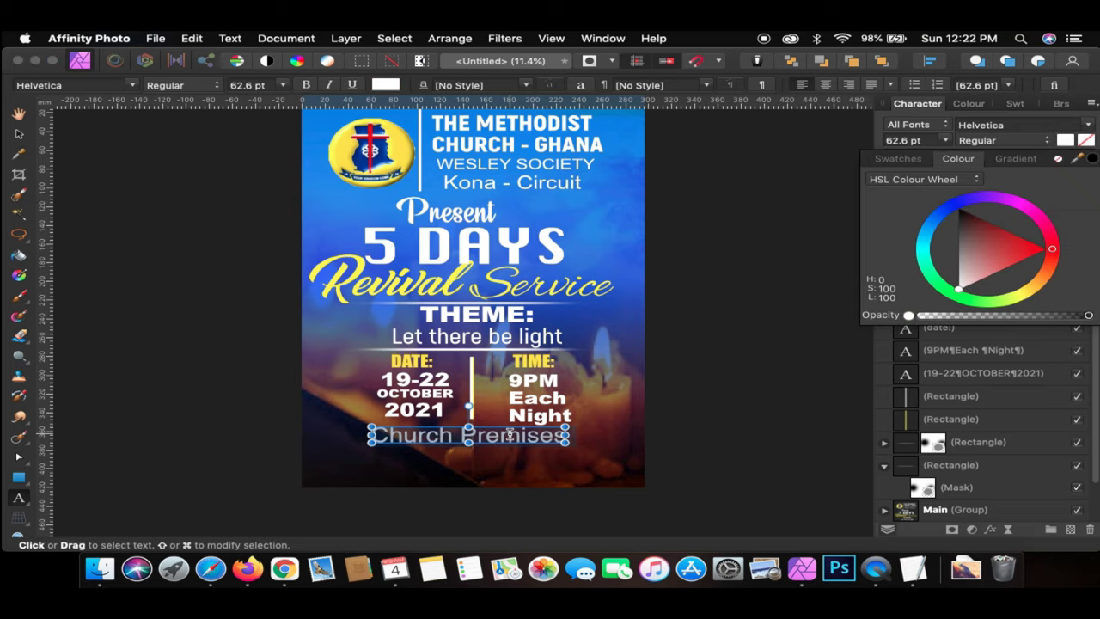
pyautogui.click(19, 134)
pyautogui.moveTo(463, 434); pyautogui.dragTo(497, 436)
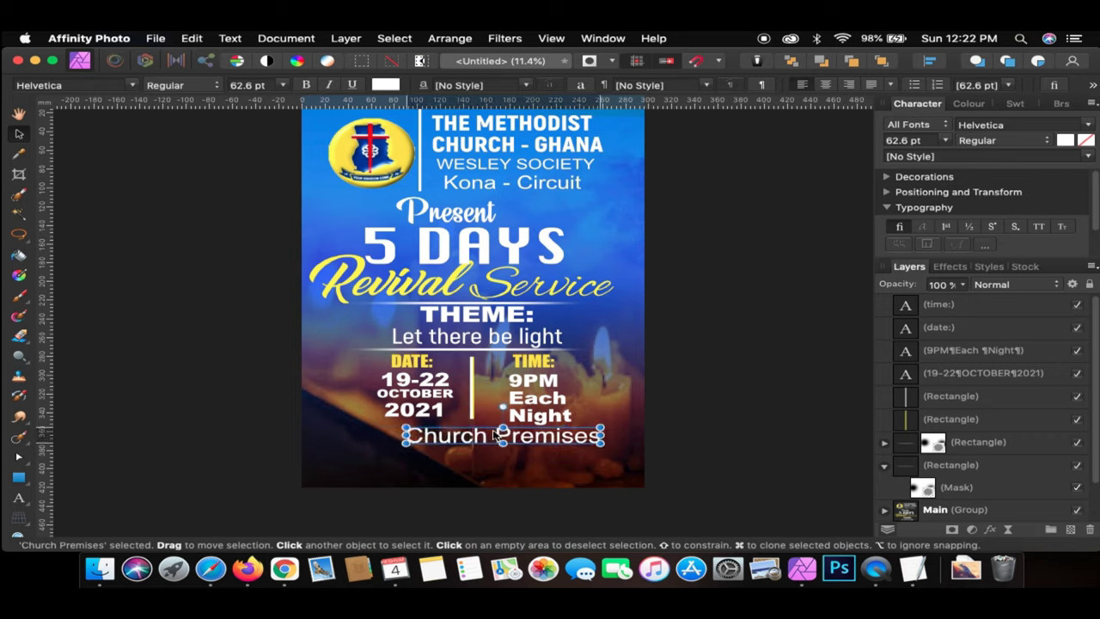
pyautogui.click(925, 311)
# - Duplicate the yellow TIME: heading, place it left of Church Premises and retype it as LOC:
pyautogui.press('super+j')
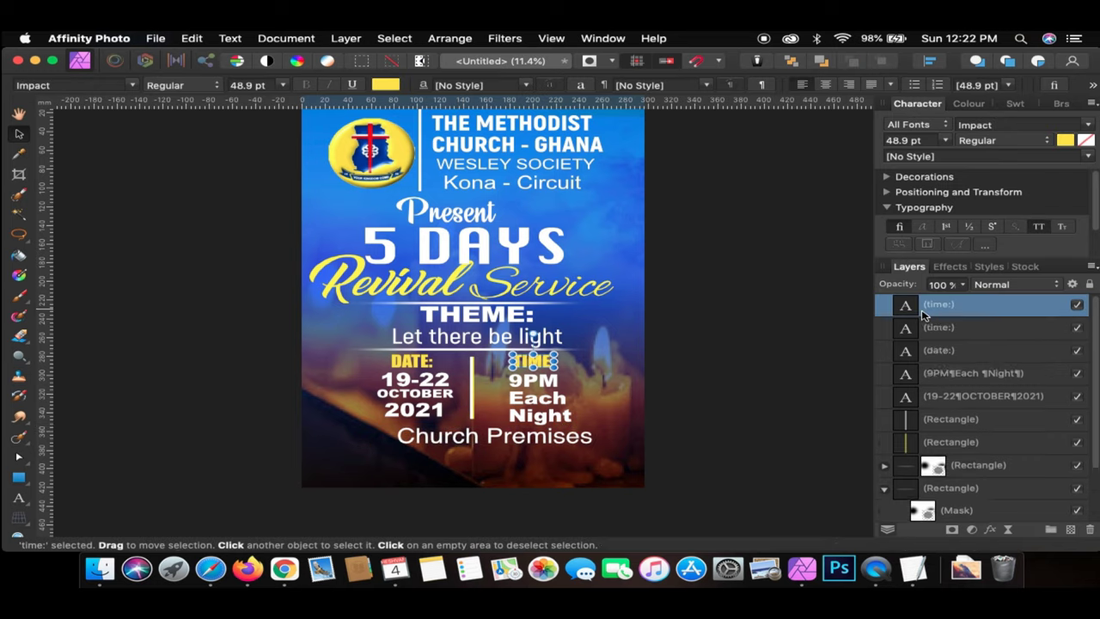
pyautogui.moveTo(541, 364); pyautogui.dragTo(372, 438)
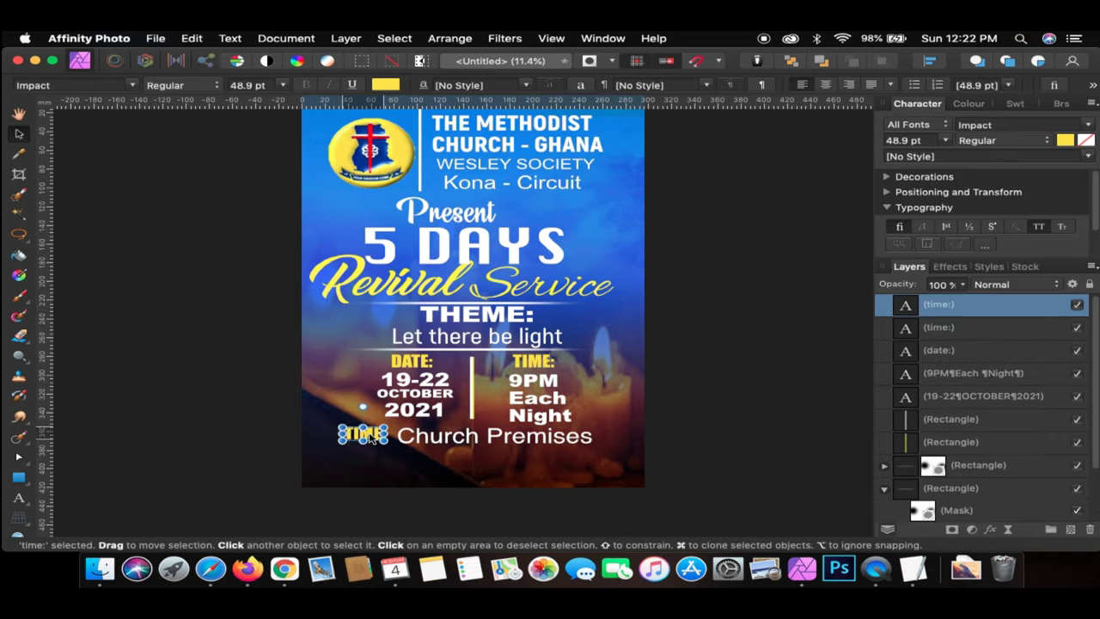
pyautogui.scroll(3, 371, 438)
pyautogui.press('t')
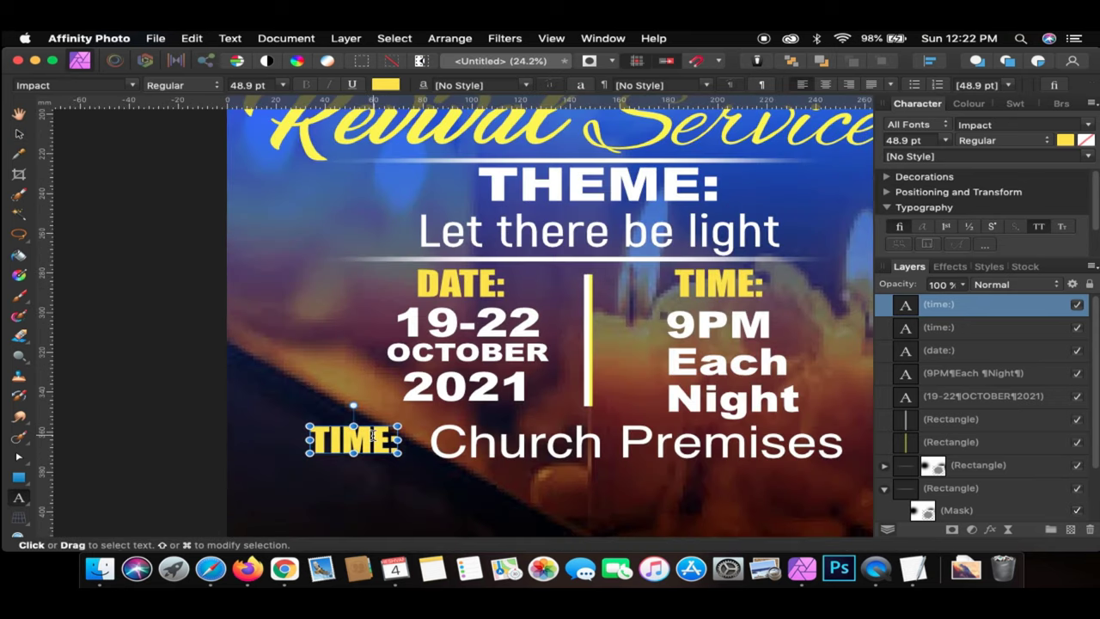
pyautogui.doubleClick(374, 440)
pyautogui.write('Loc')
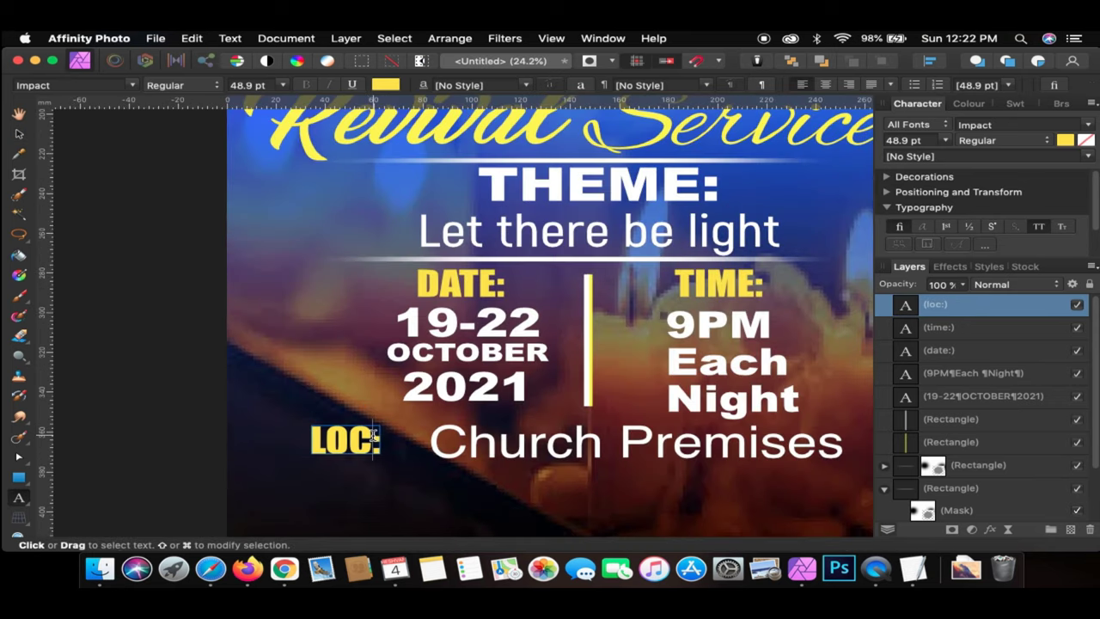
pyautogui.write('ATION')
pyautogui.press('BackSpace')
pyautogui.press('BackSpace')
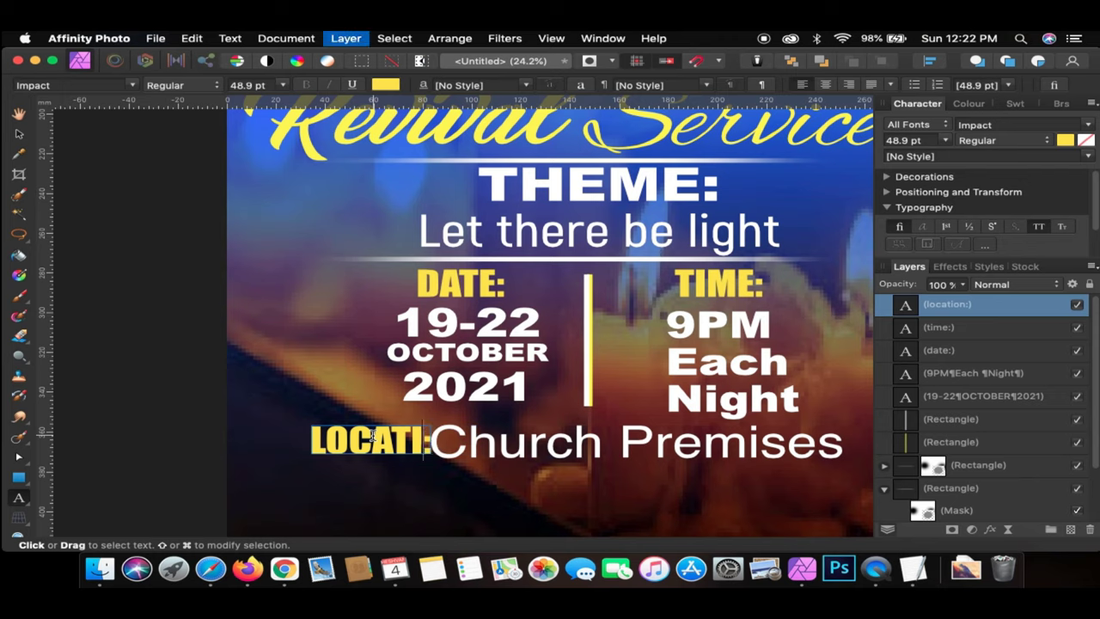
pyautogui.press('BackSpace')
pyautogui.press('BackSpace')
pyautogui.press('BackSpace')
pyautogui.click(19, 134)
pyautogui.scroll(-3, 508, 398)
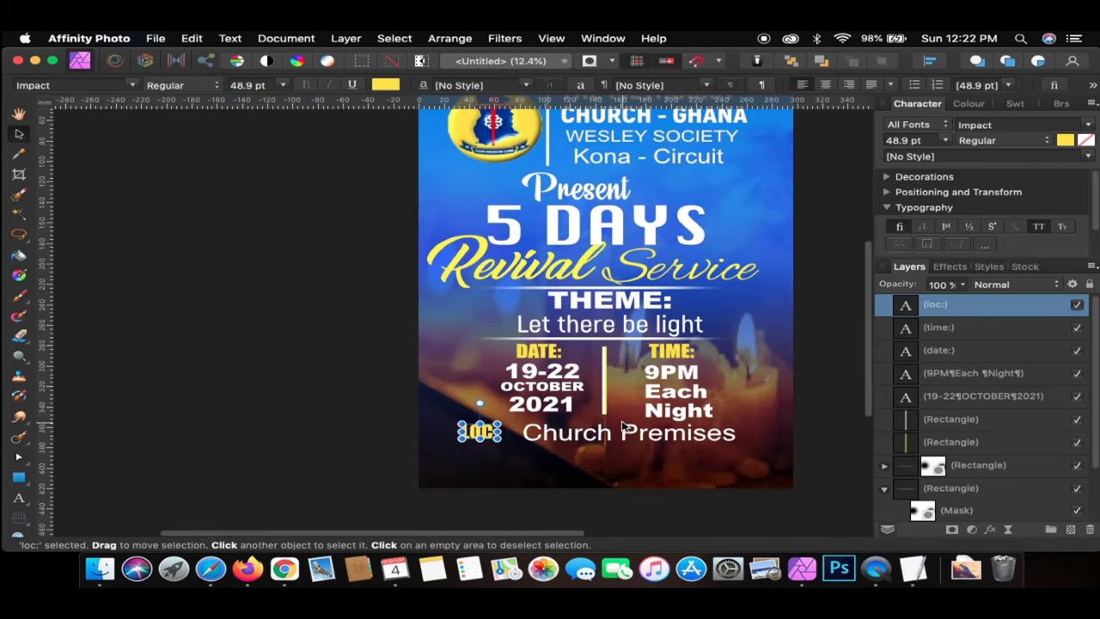
pyautogui.click(590, 440)
pyautogui.click(577, 464)
pyautogui.scroll(-2, 577, 467)
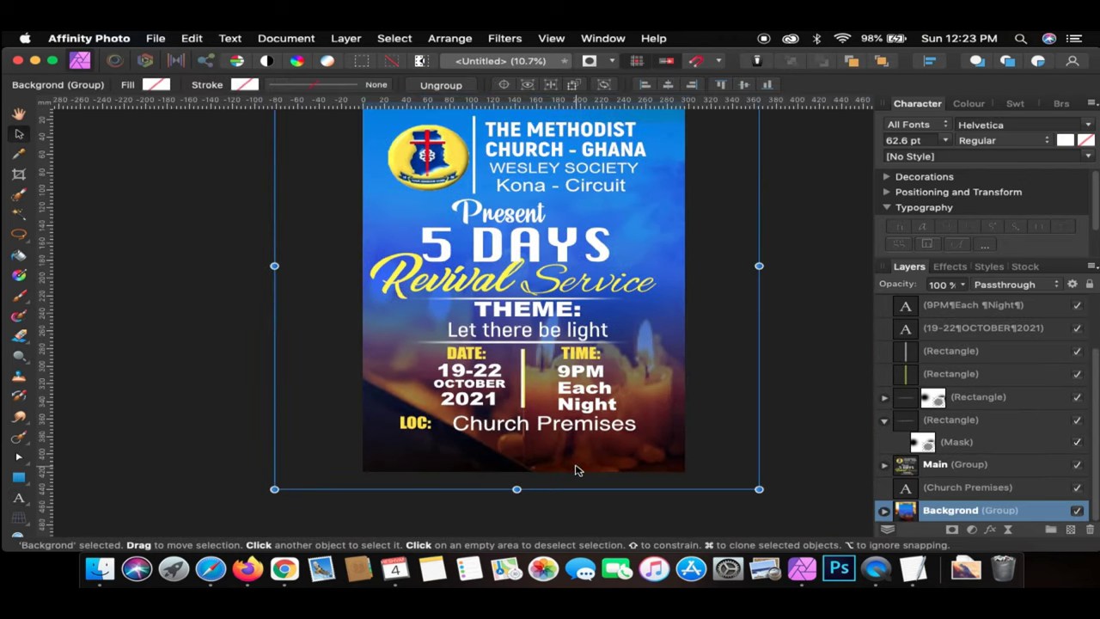
# - Copy the line 'Come and experience the power of God' from the TextEdit notes
pyautogui.click(23, 484)
pyautogui.click(913, 569)
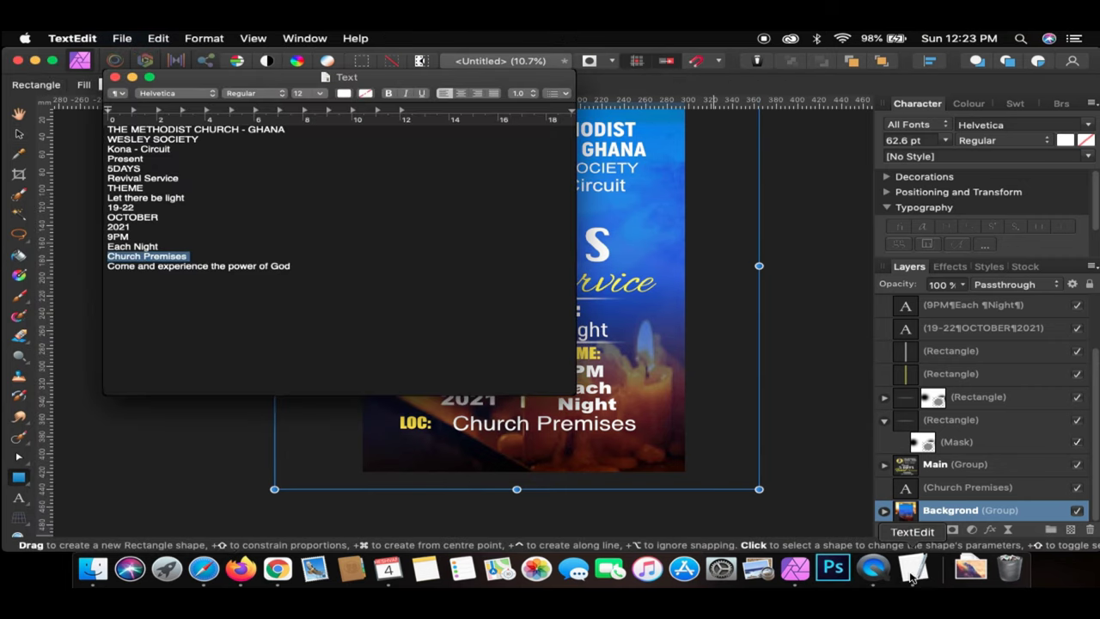
pyautogui.moveTo(294, 266); pyautogui.dragTo(89, 266)
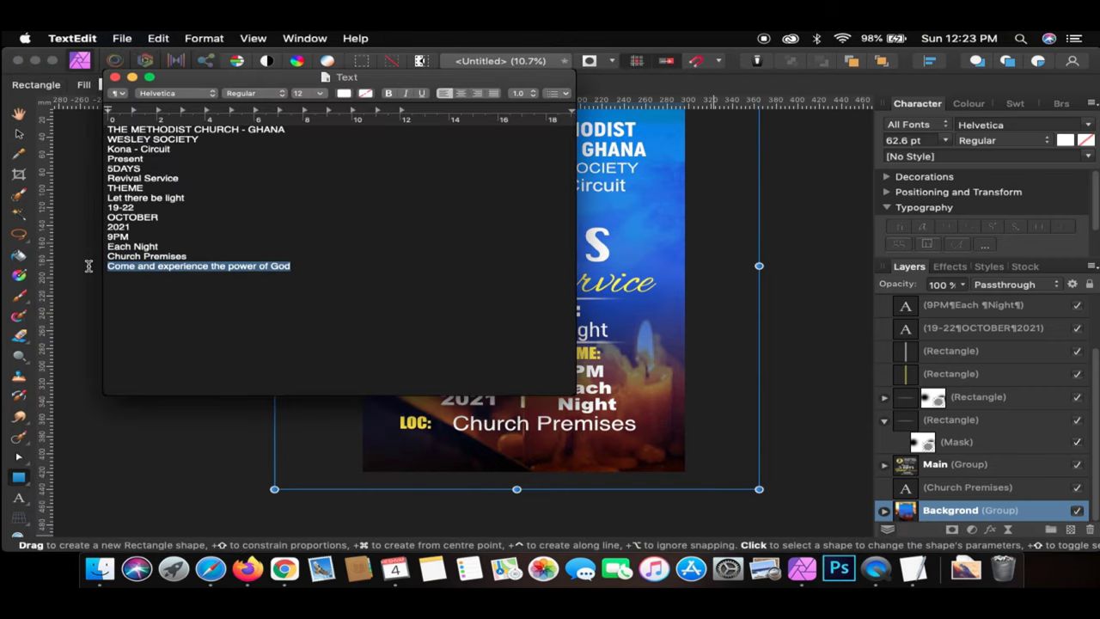
pyautogui.click(522, 444)
# - Paste the tagline at the flyer bottom as white 41.3 pt artistic text
pyautogui.press('t')
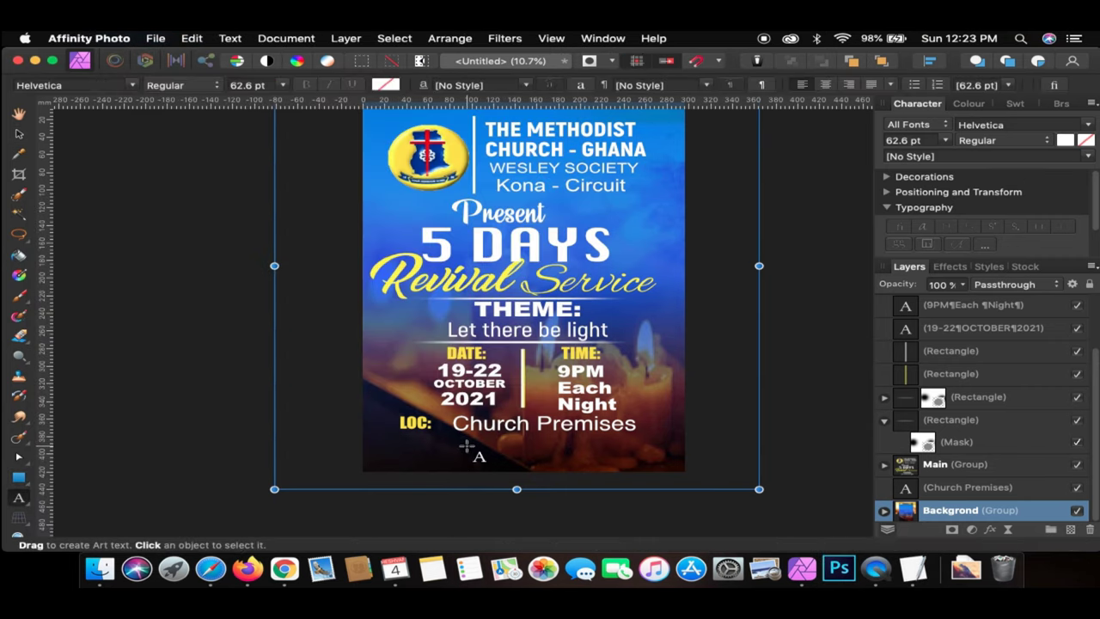
pyautogui.click(466, 452)
pyautogui.press('super+v')
pyautogui.moveTo(525, 465); pyautogui.dragTo(506, 455)
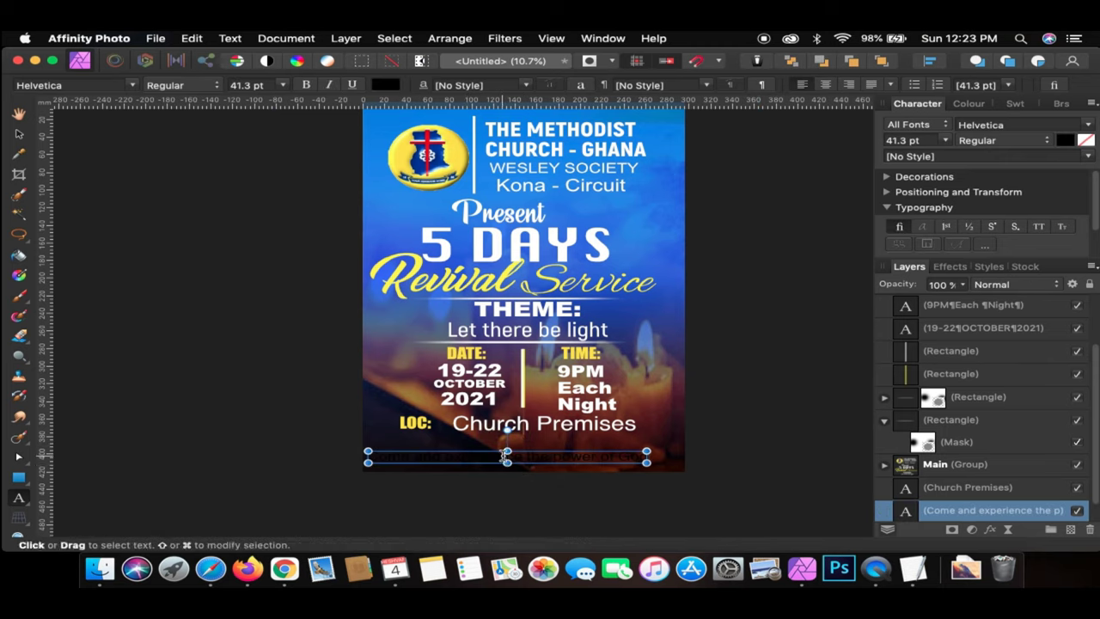
pyautogui.press('super+a')
pyautogui.click(1066, 140)
pyautogui.click(944, 294)
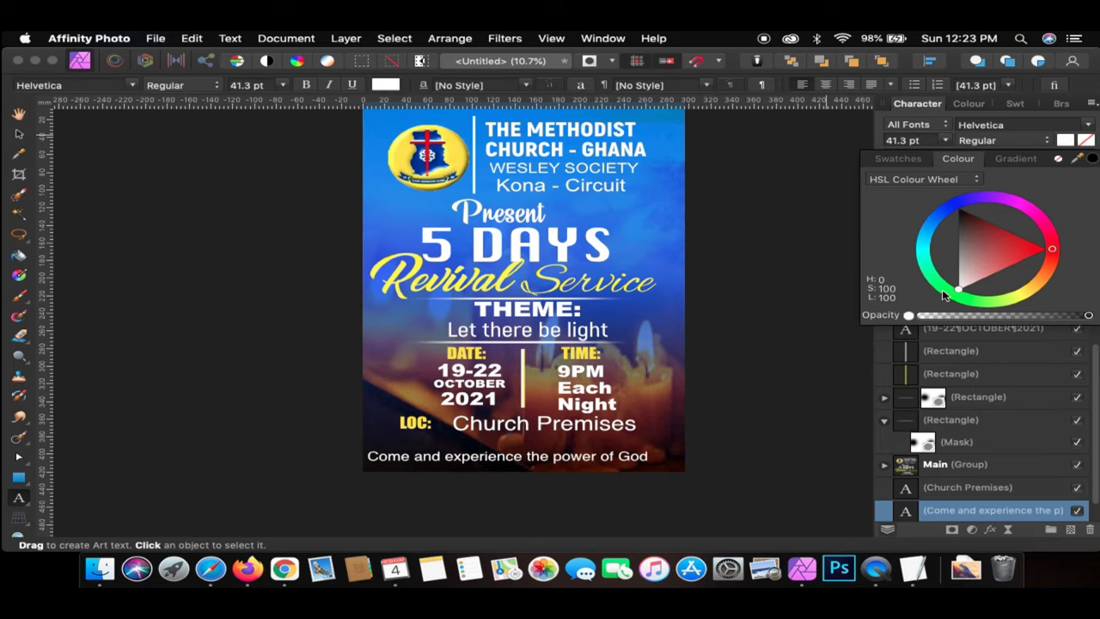
pyautogui.press('Escape')
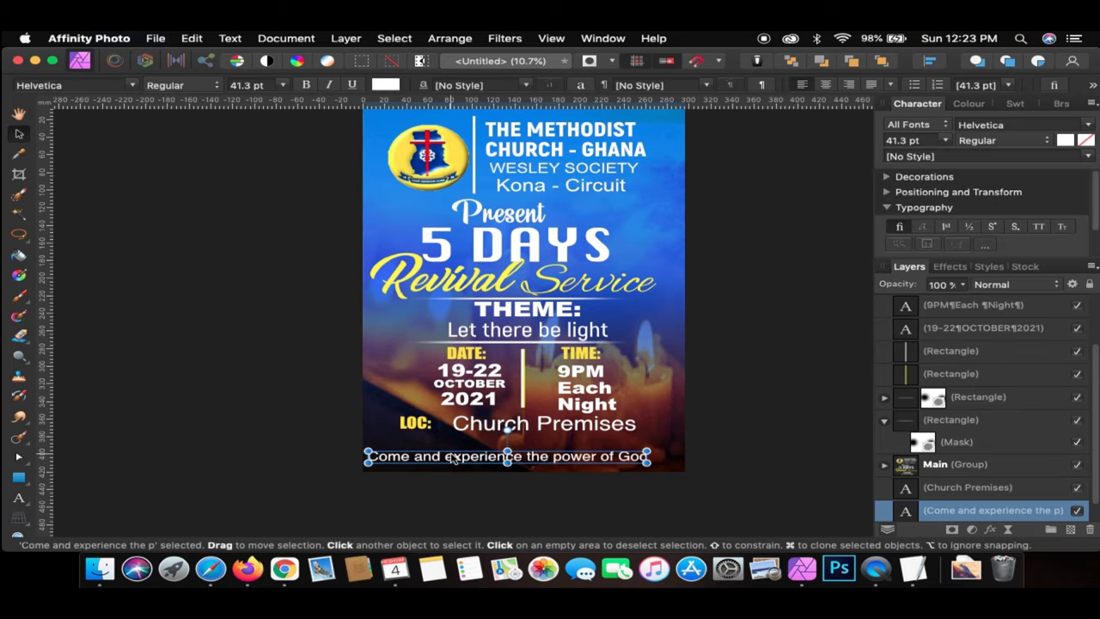
pyautogui.click(749, 364)
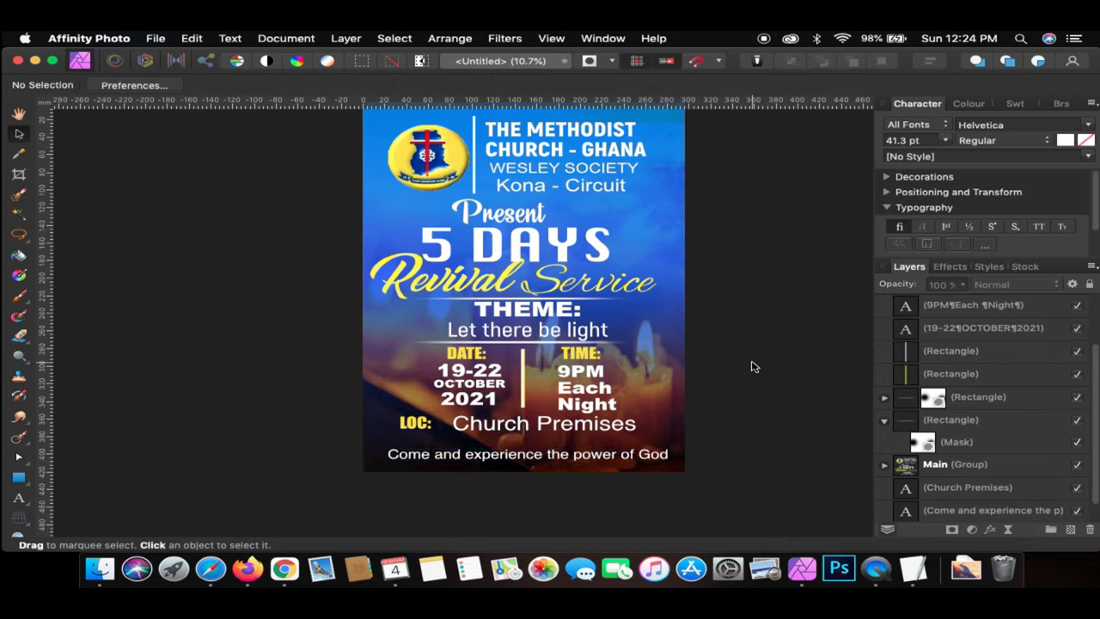
pyautogui.scroll(-1, 752, 367)
pyautogui.scroll(2, 752, 363)
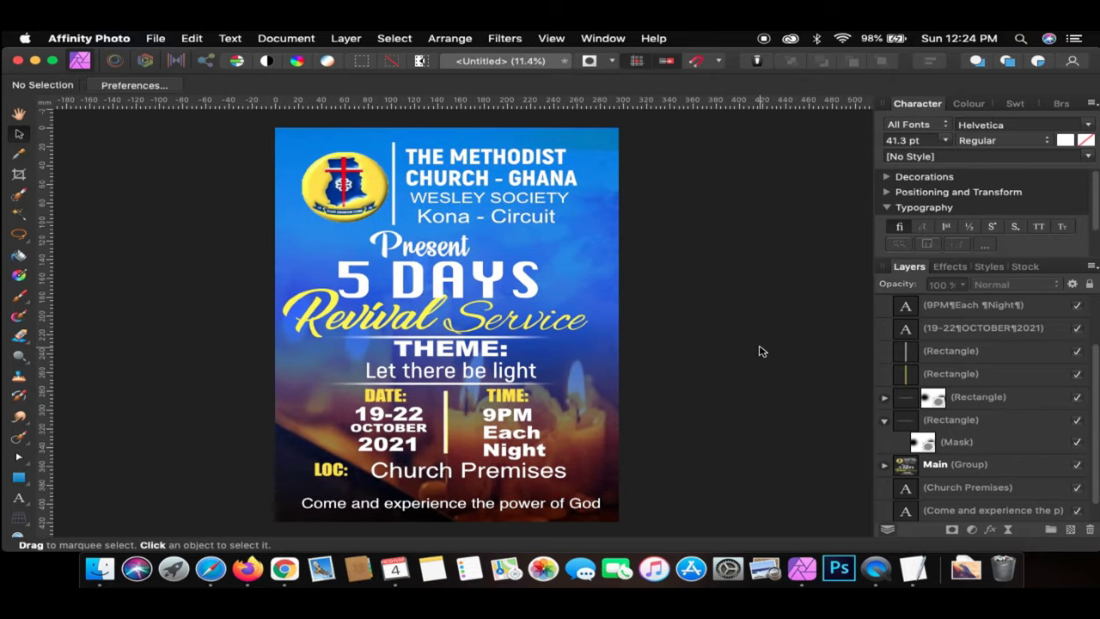